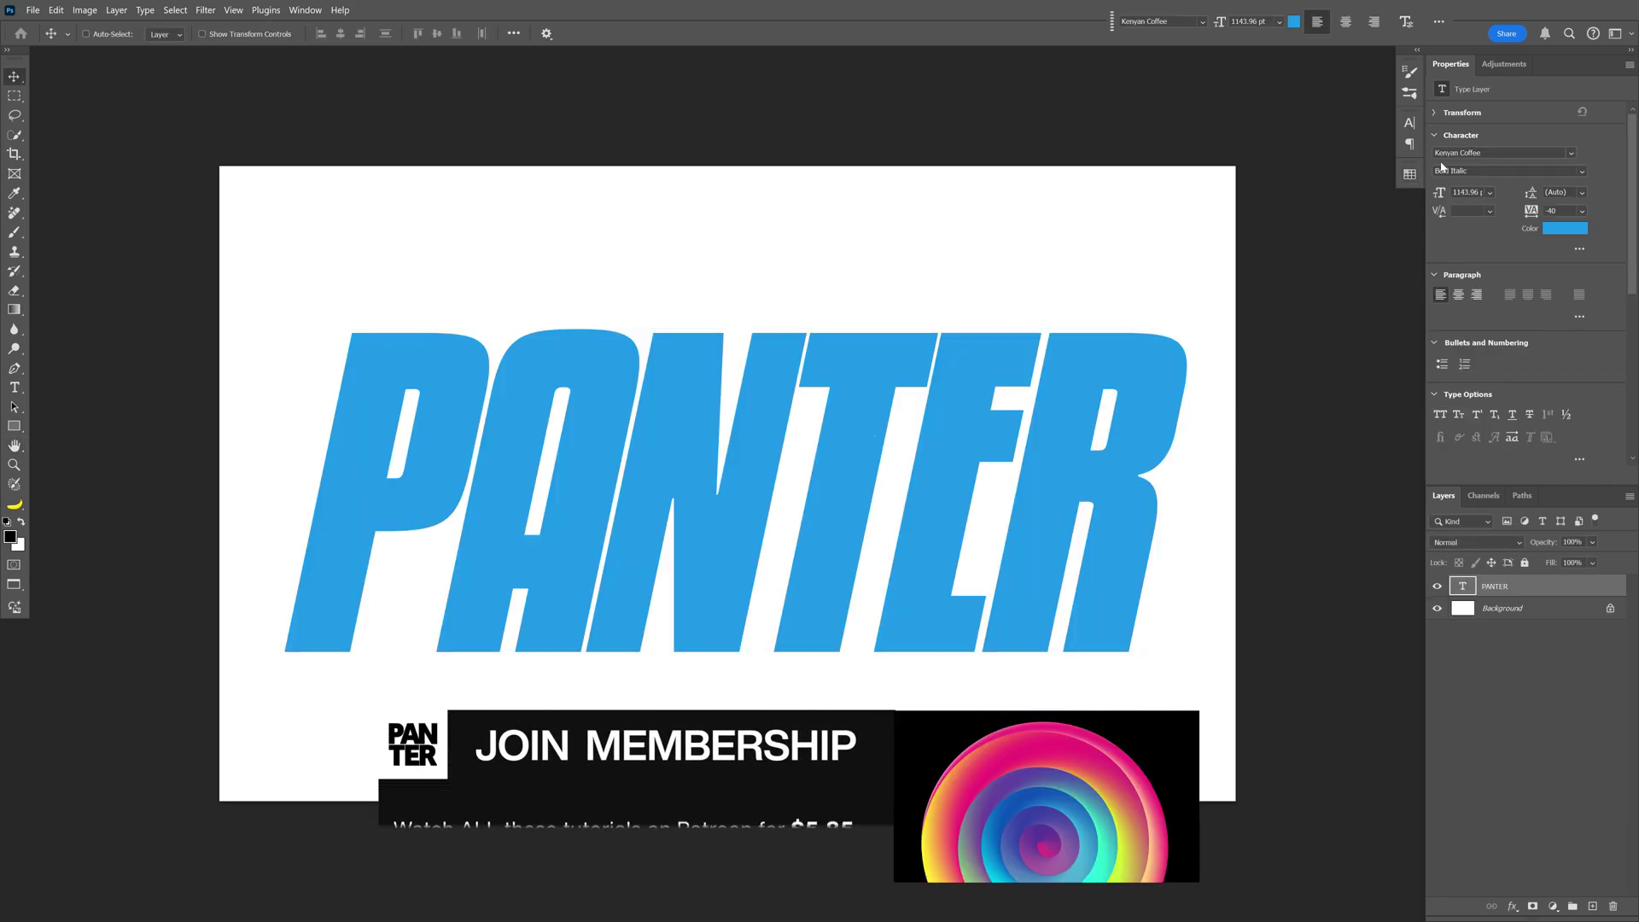
Keep the blue text colour, convert PANTER to a smart object, and apply Gaussian Blur at about 8.2 px.
left_click(1563, 229)
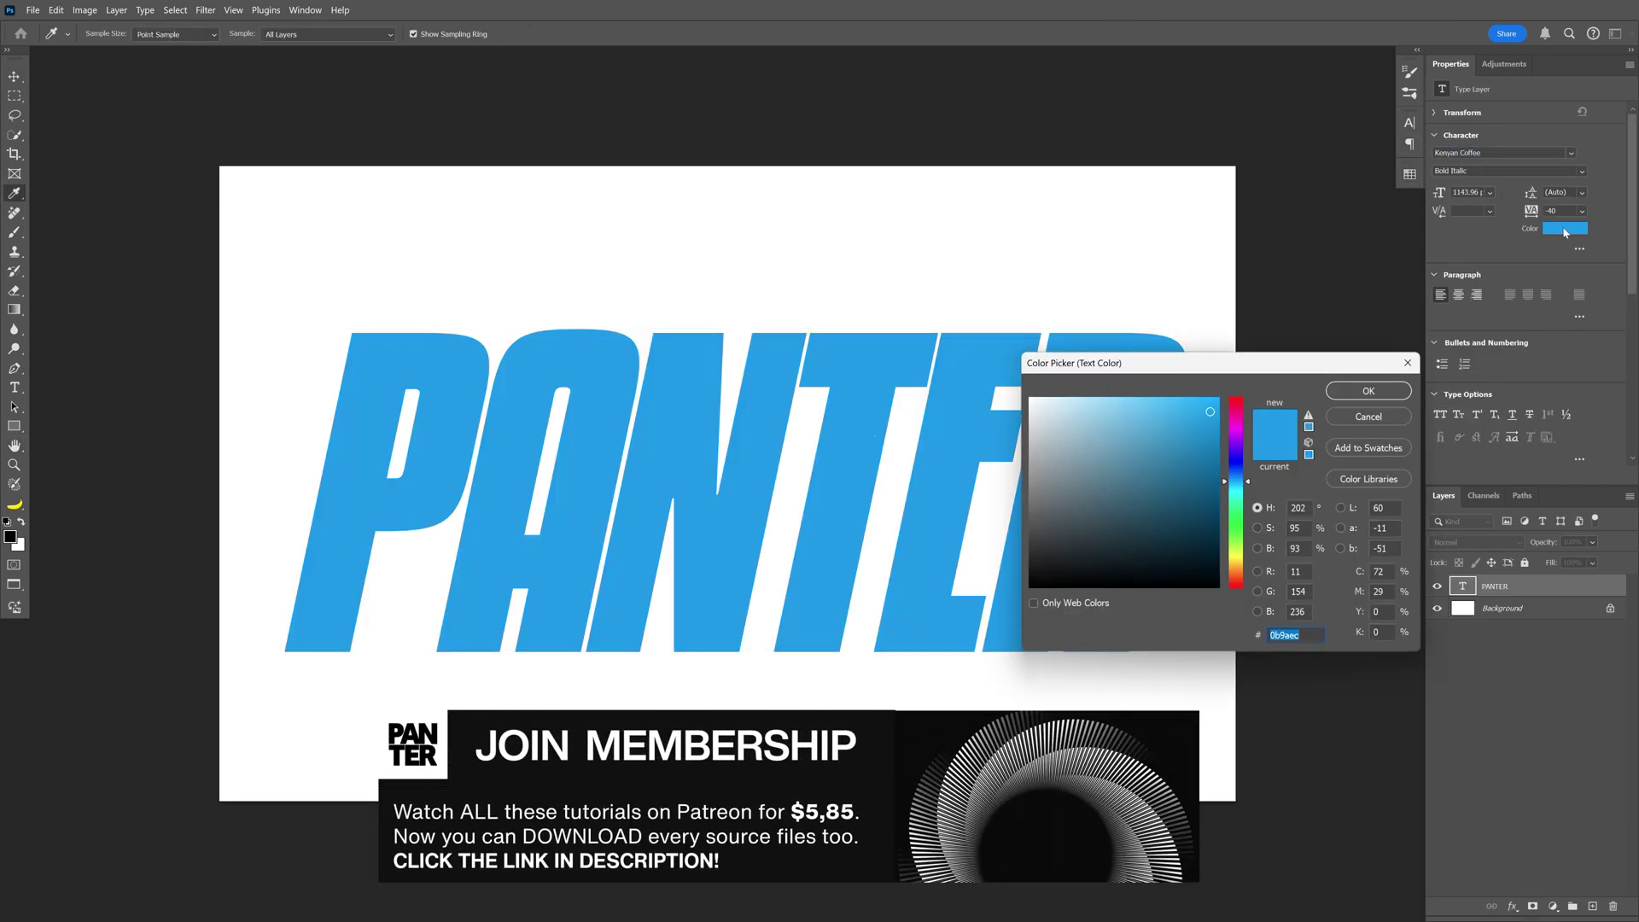
left_click(1338, 396)
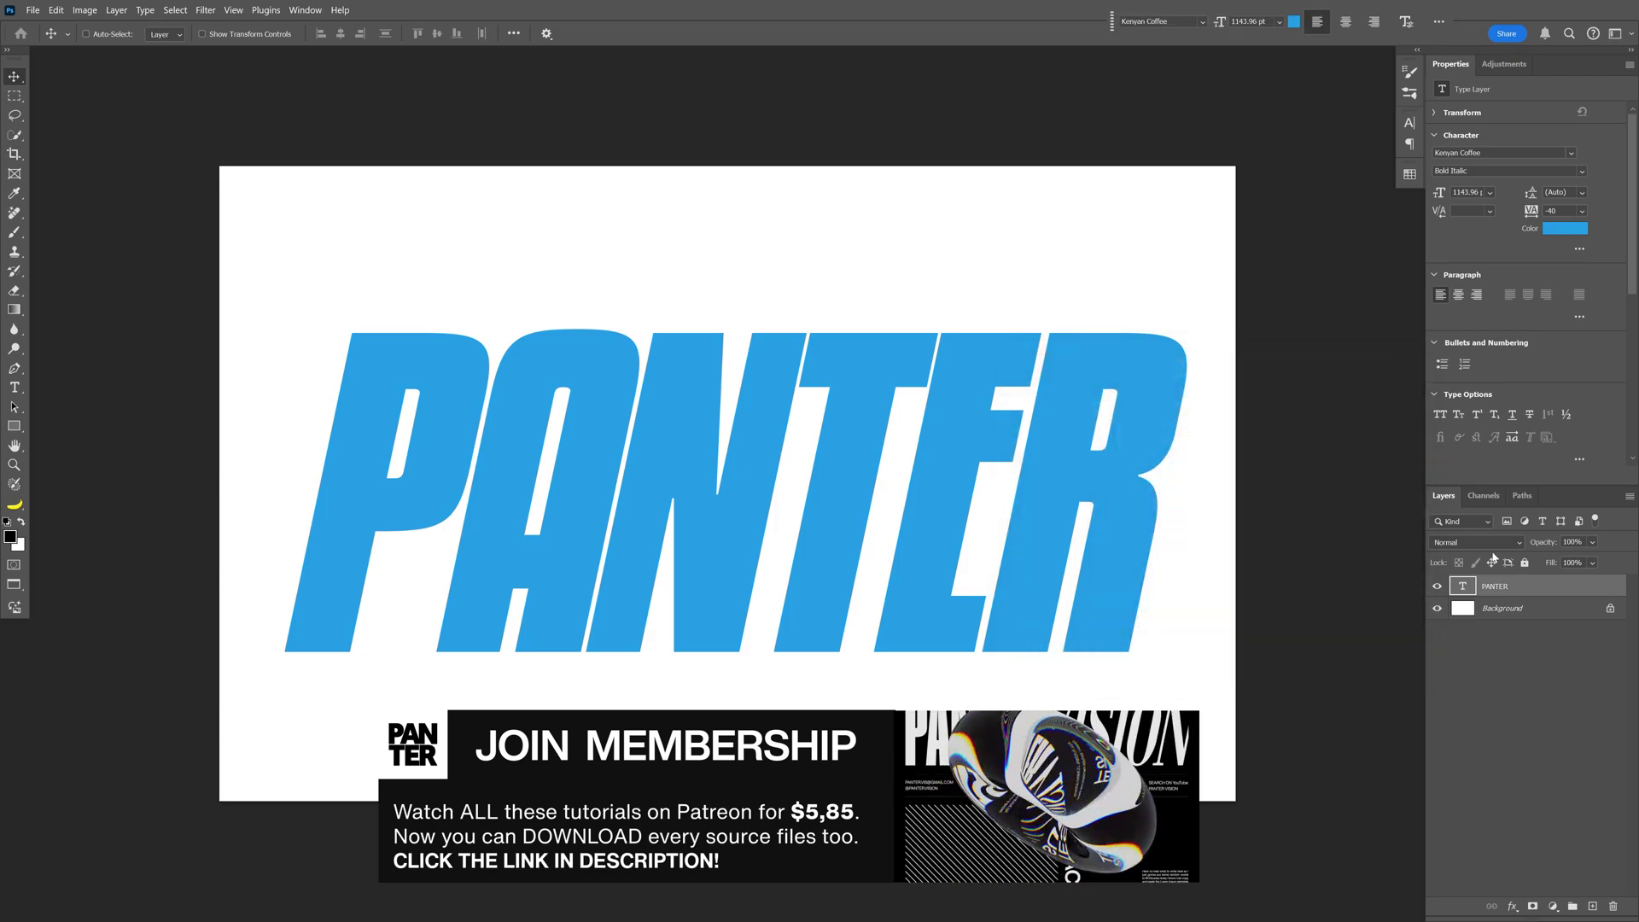
left_click(210, 11)
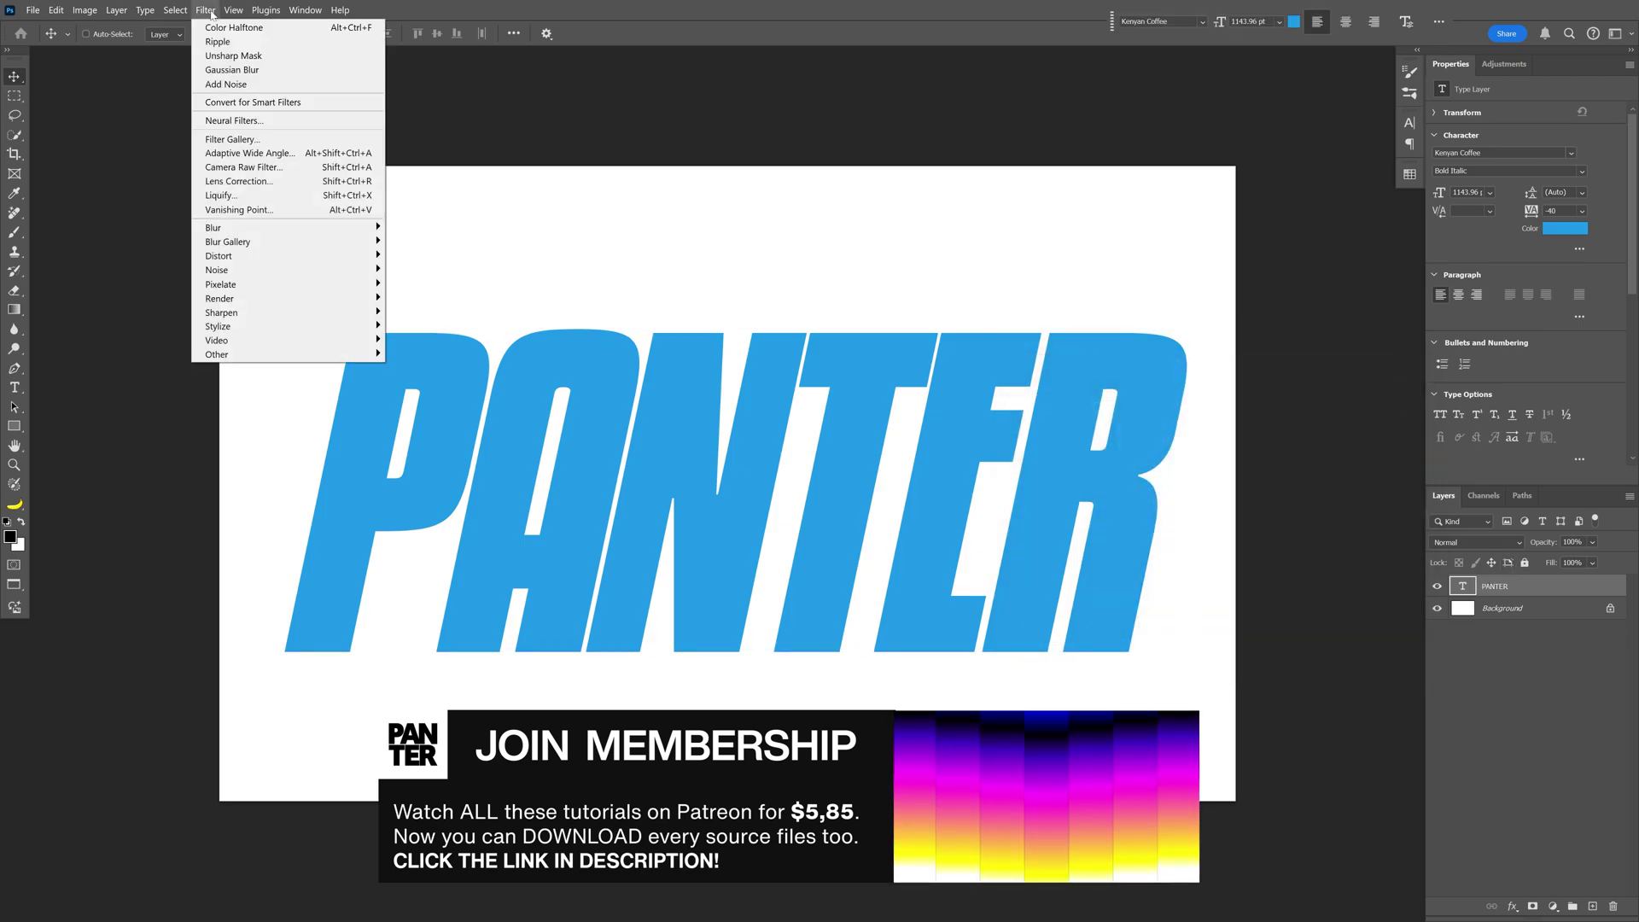
mouse_move(367, 228)
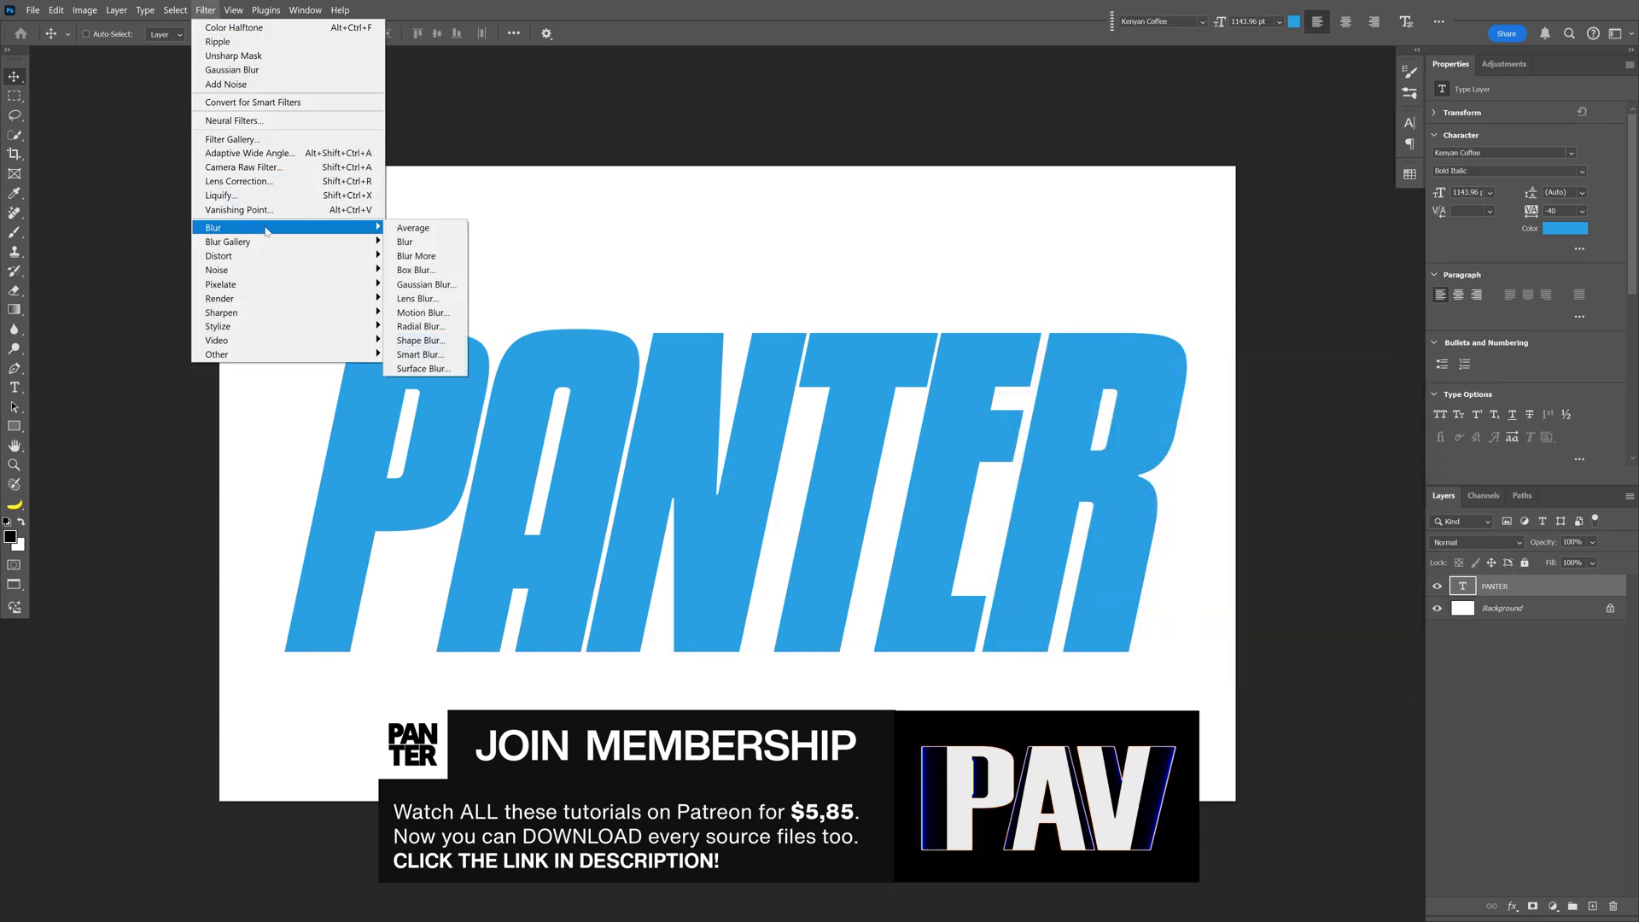
left_click(448, 286)
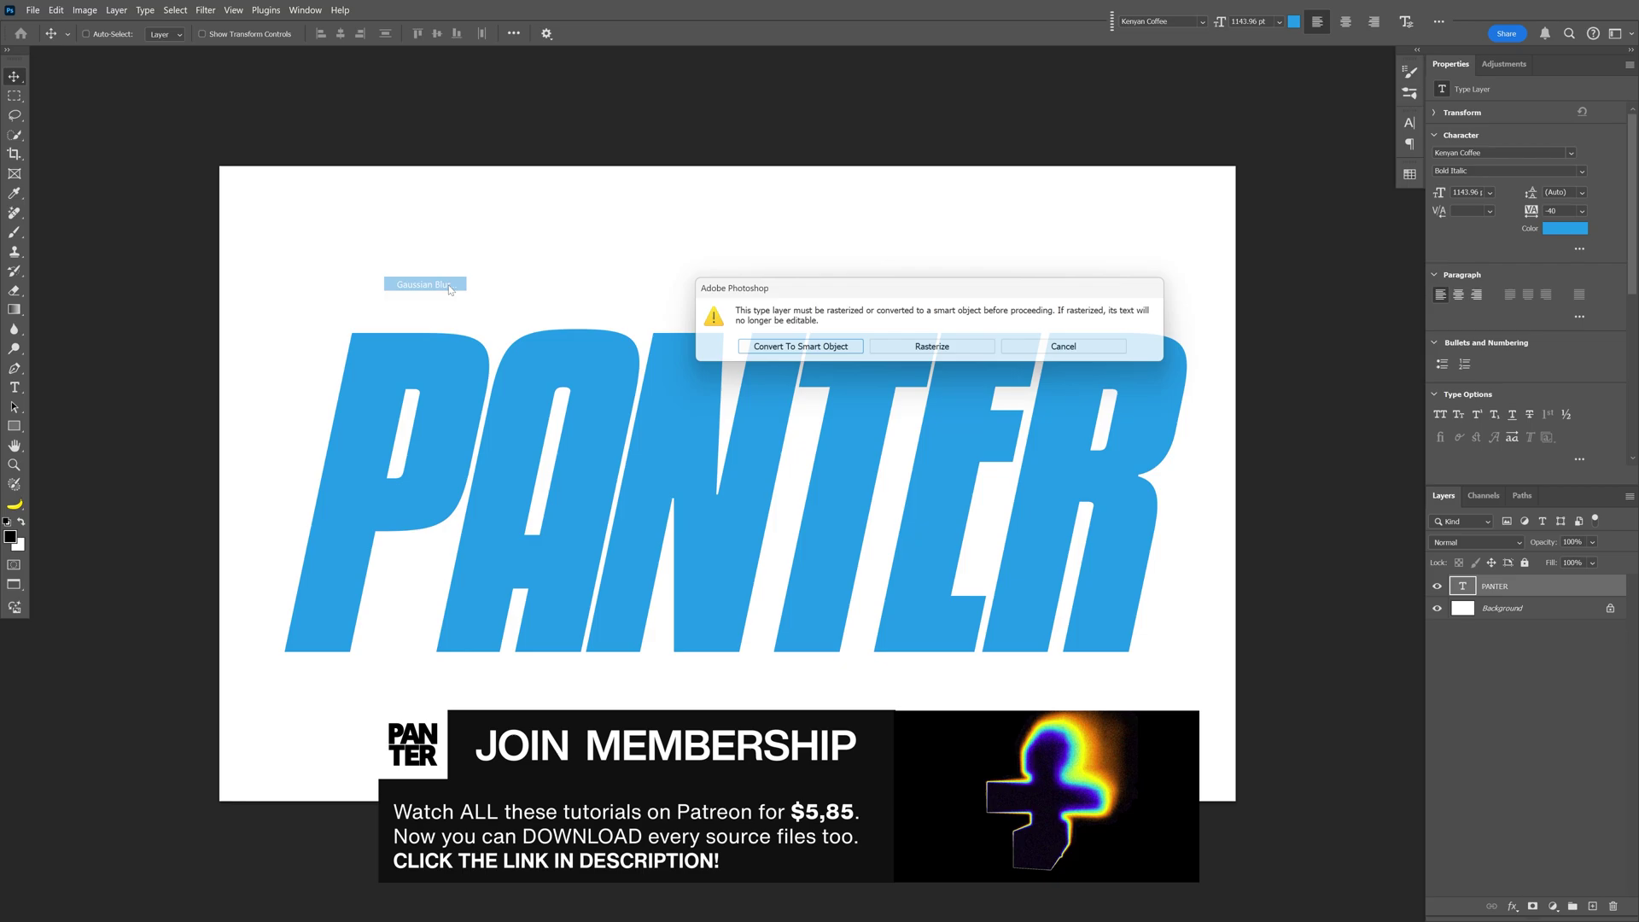
left_click(794, 350)
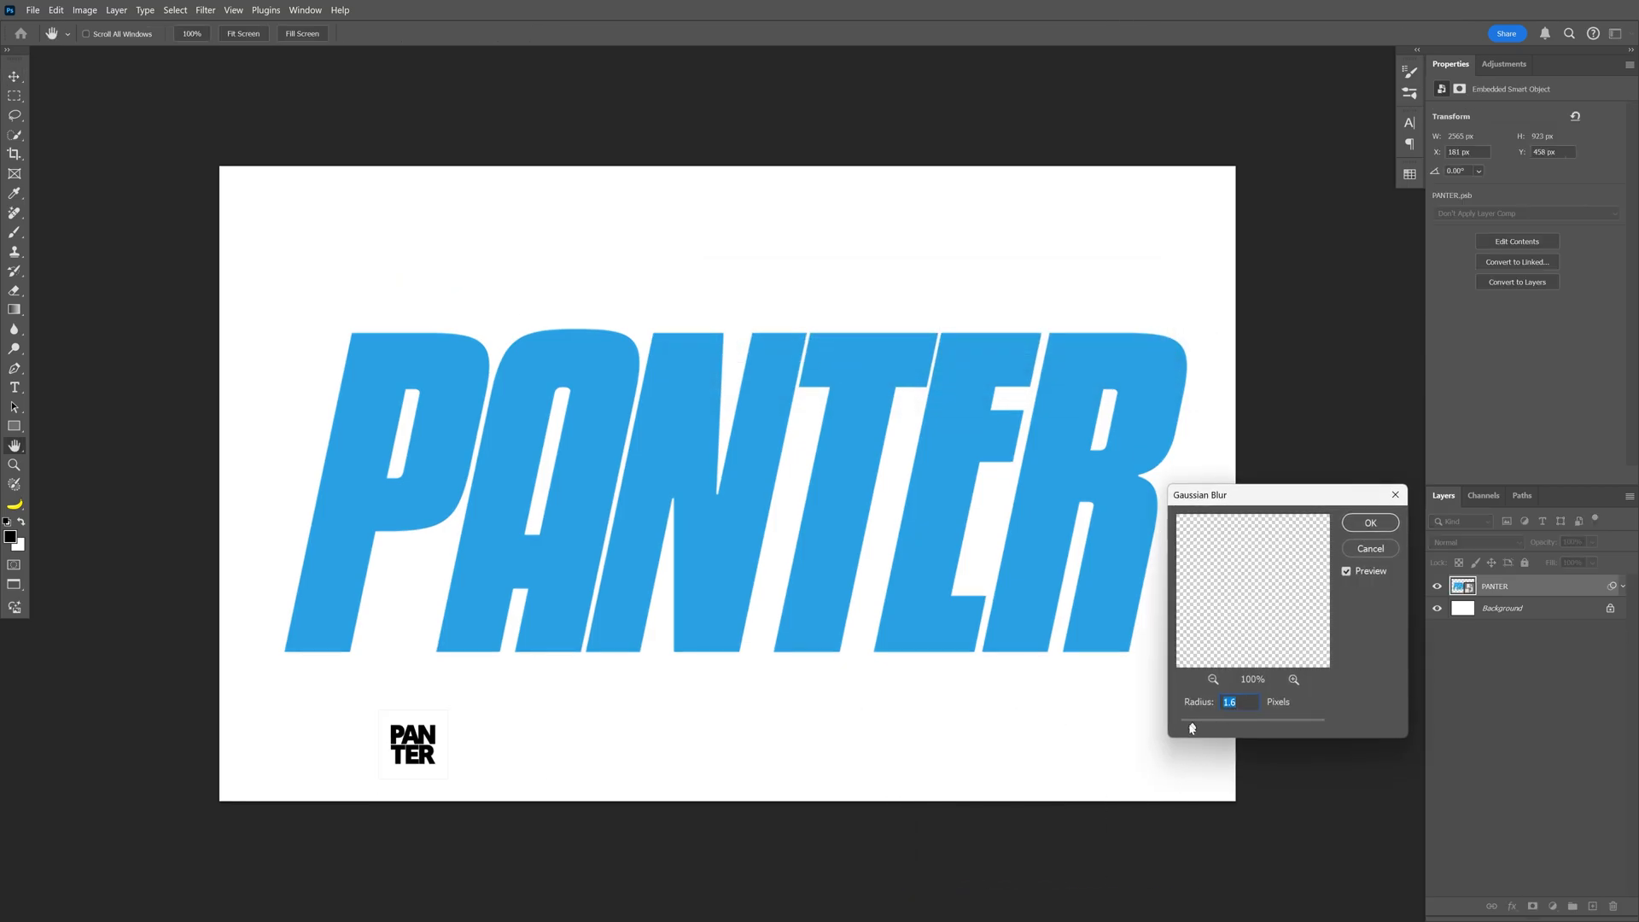
left_click_drag(1193, 726, 1235, 729)
left_click(1356, 529)
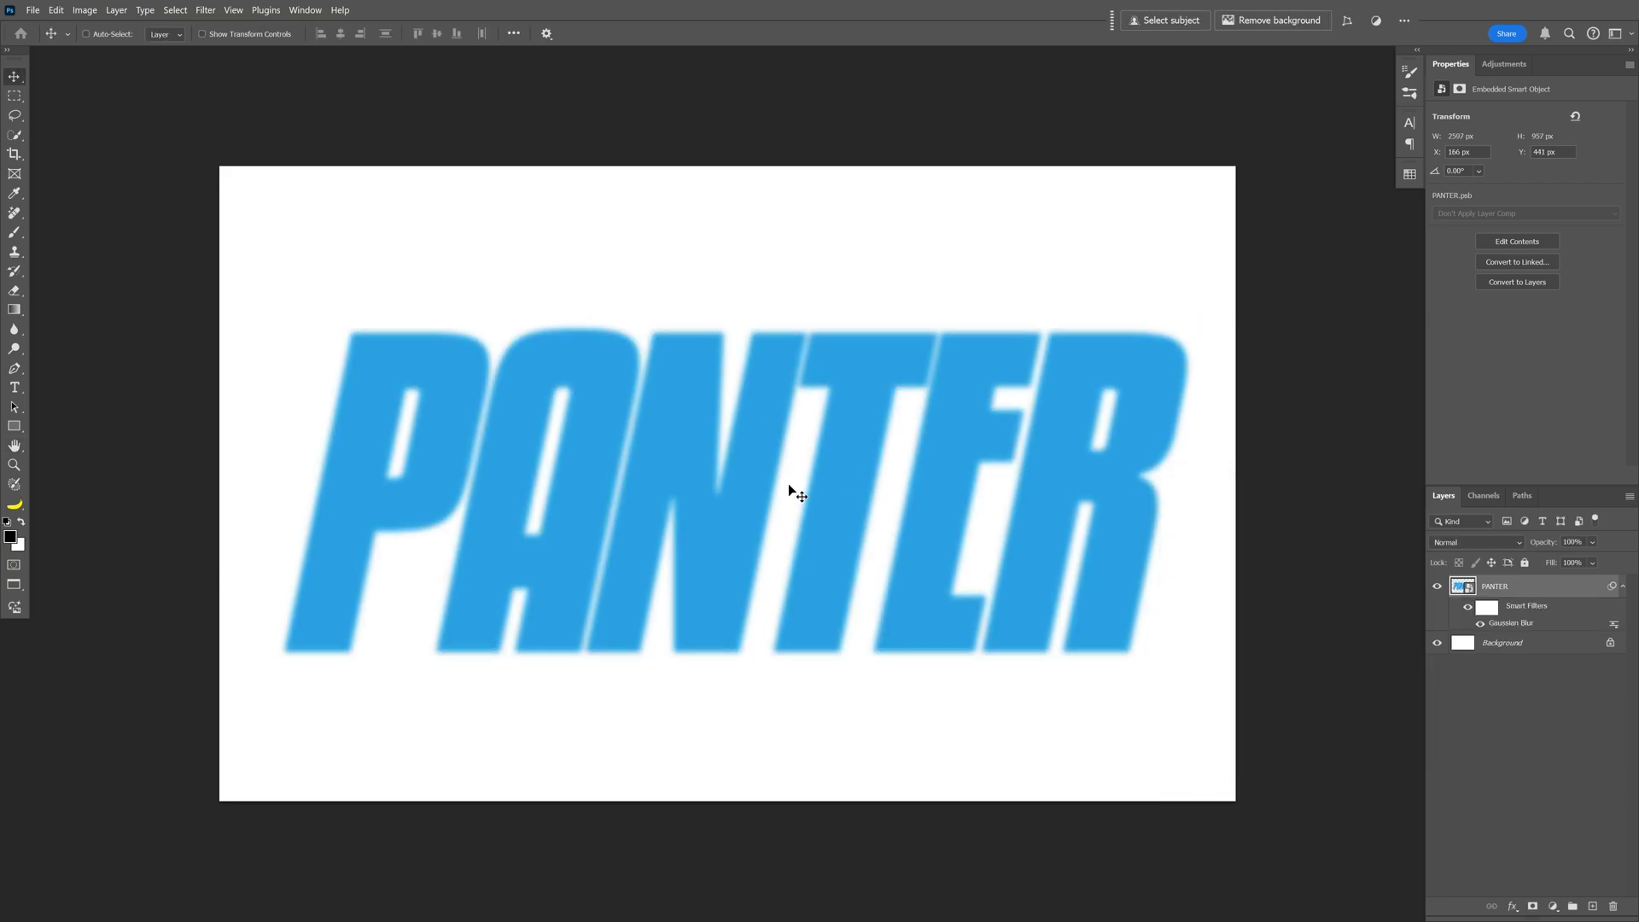
Apply an Unsharp Mask to PANTER with Amount 500% and Threshold 0.
scroll(779, 484, "up", 5)
left_click_drag(781, 485, 787, 492)
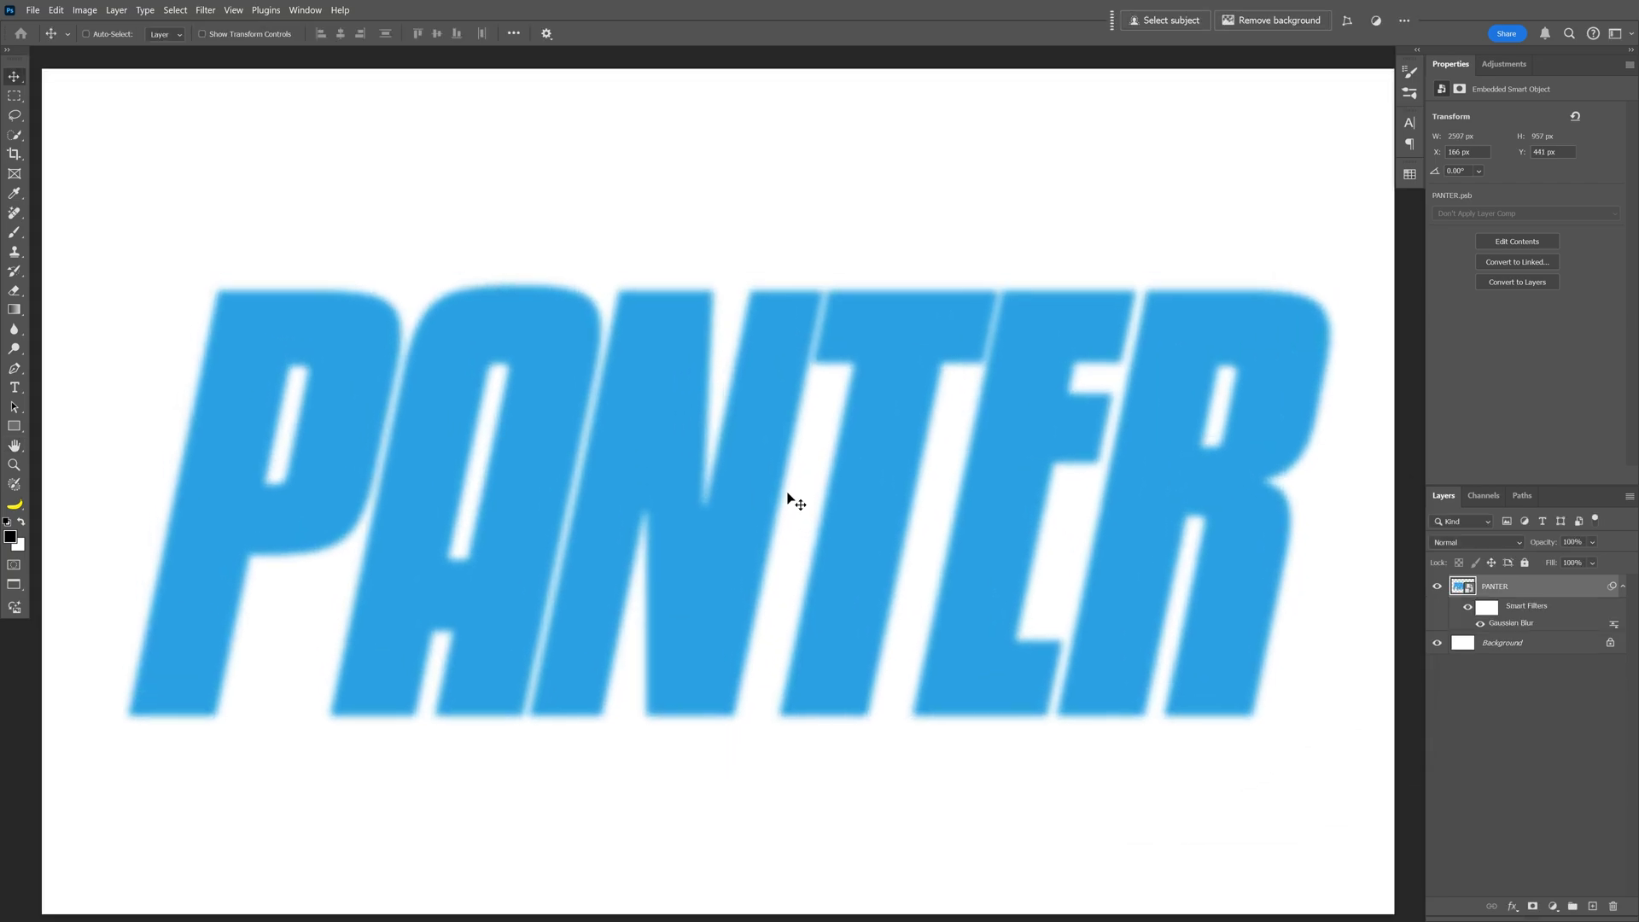
left_click(205, 11)
mouse_move(280, 318)
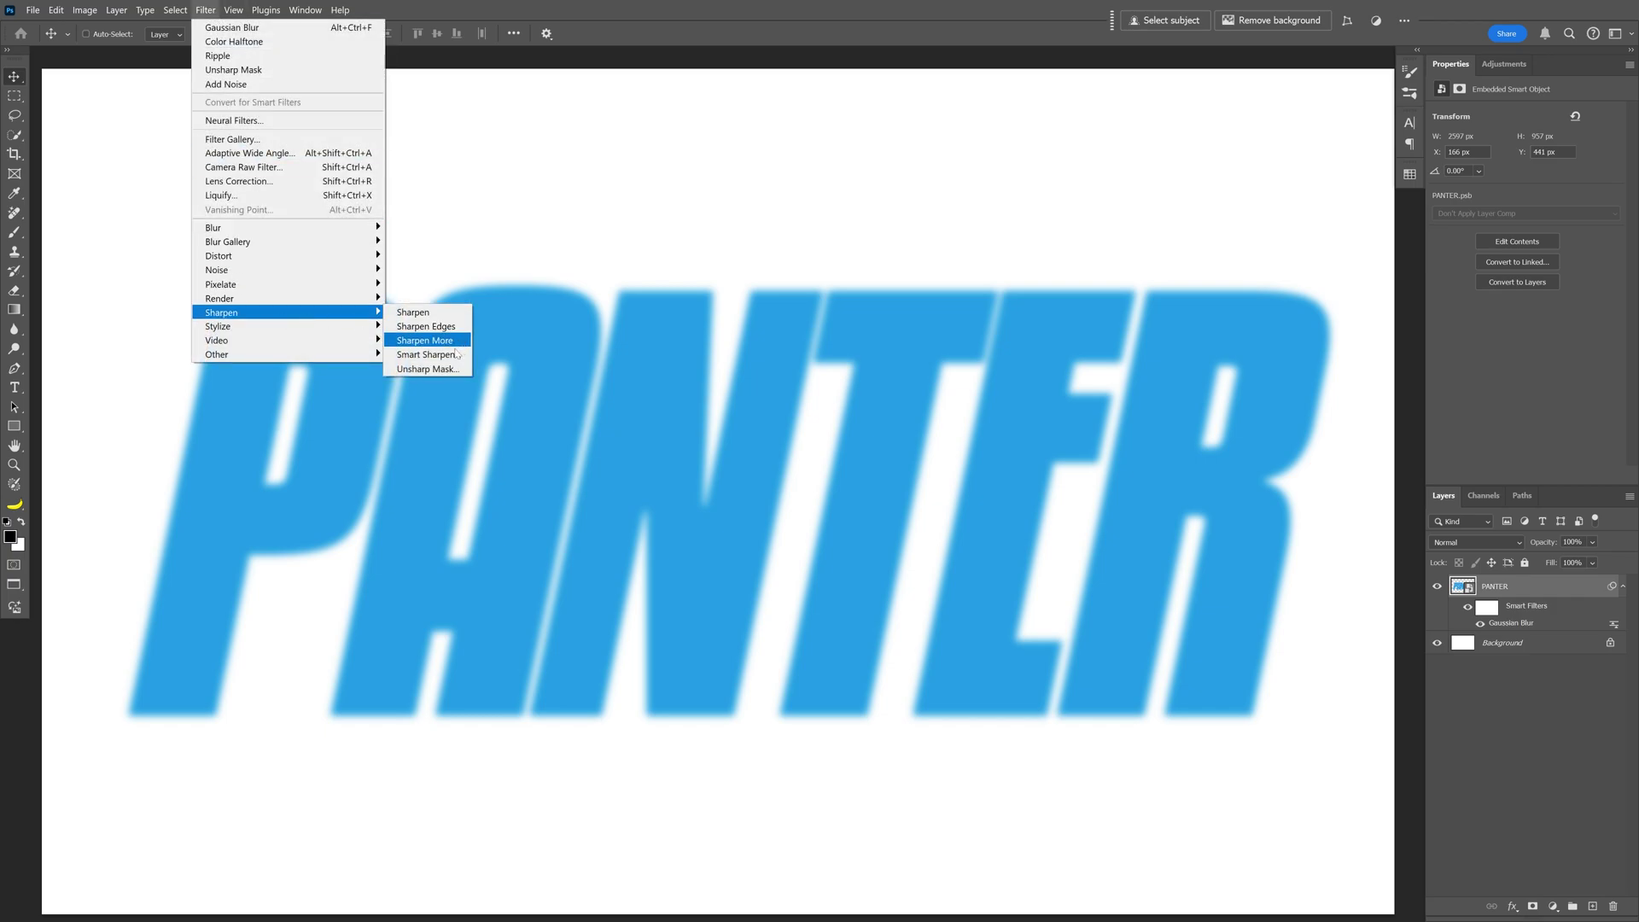
left_click(460, 369)
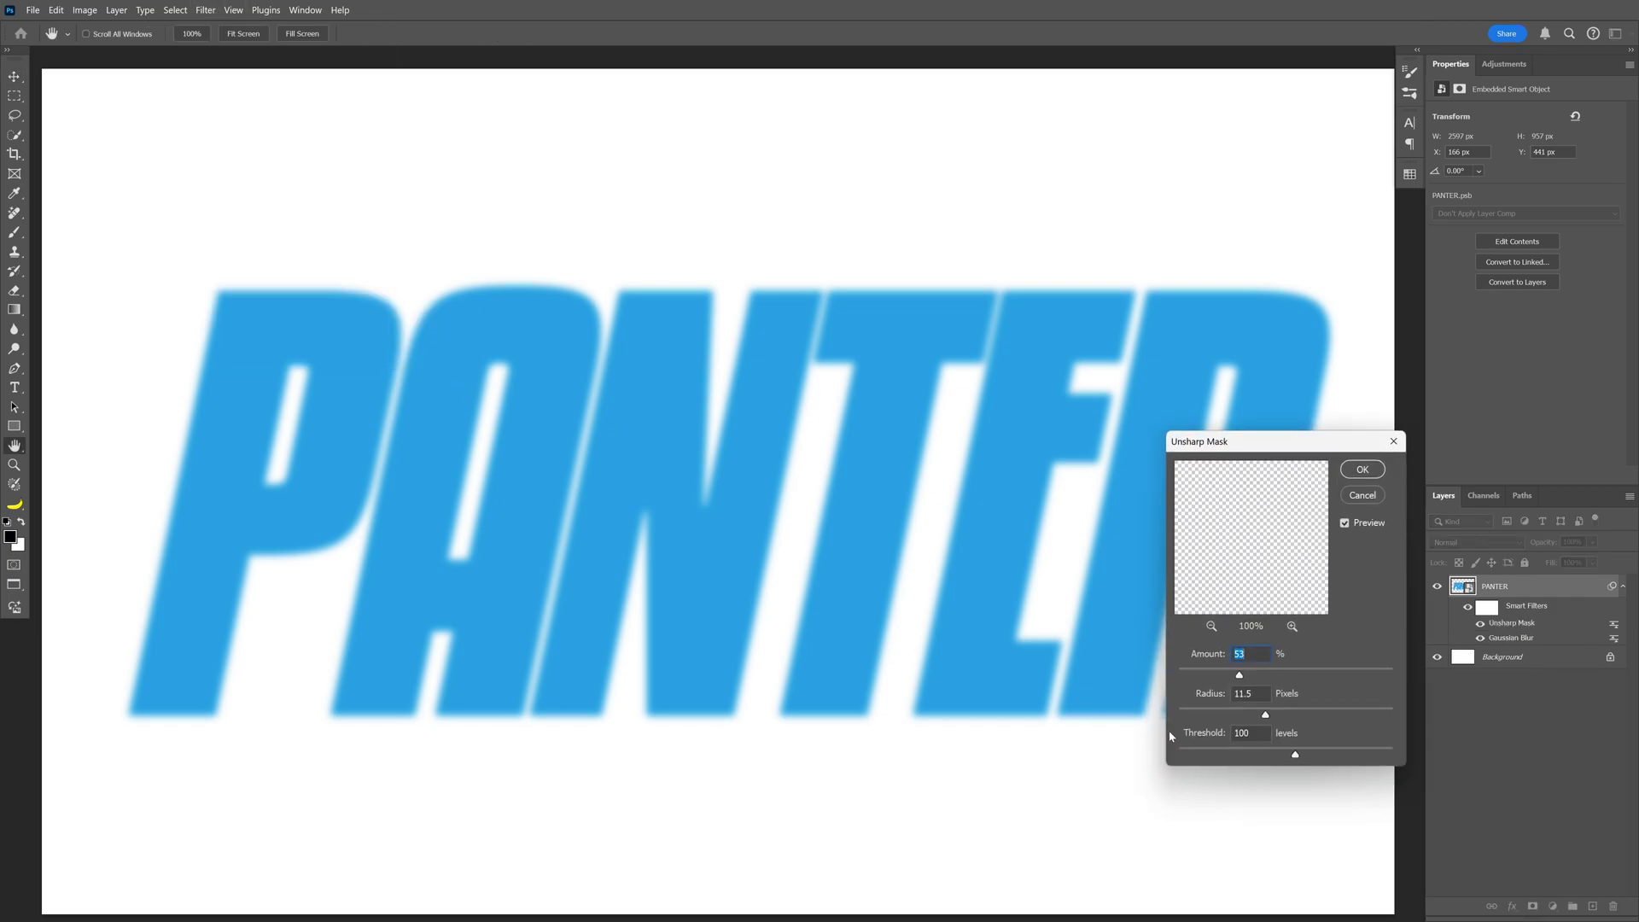
left_click_drag(1240, 677, 1386, 674)
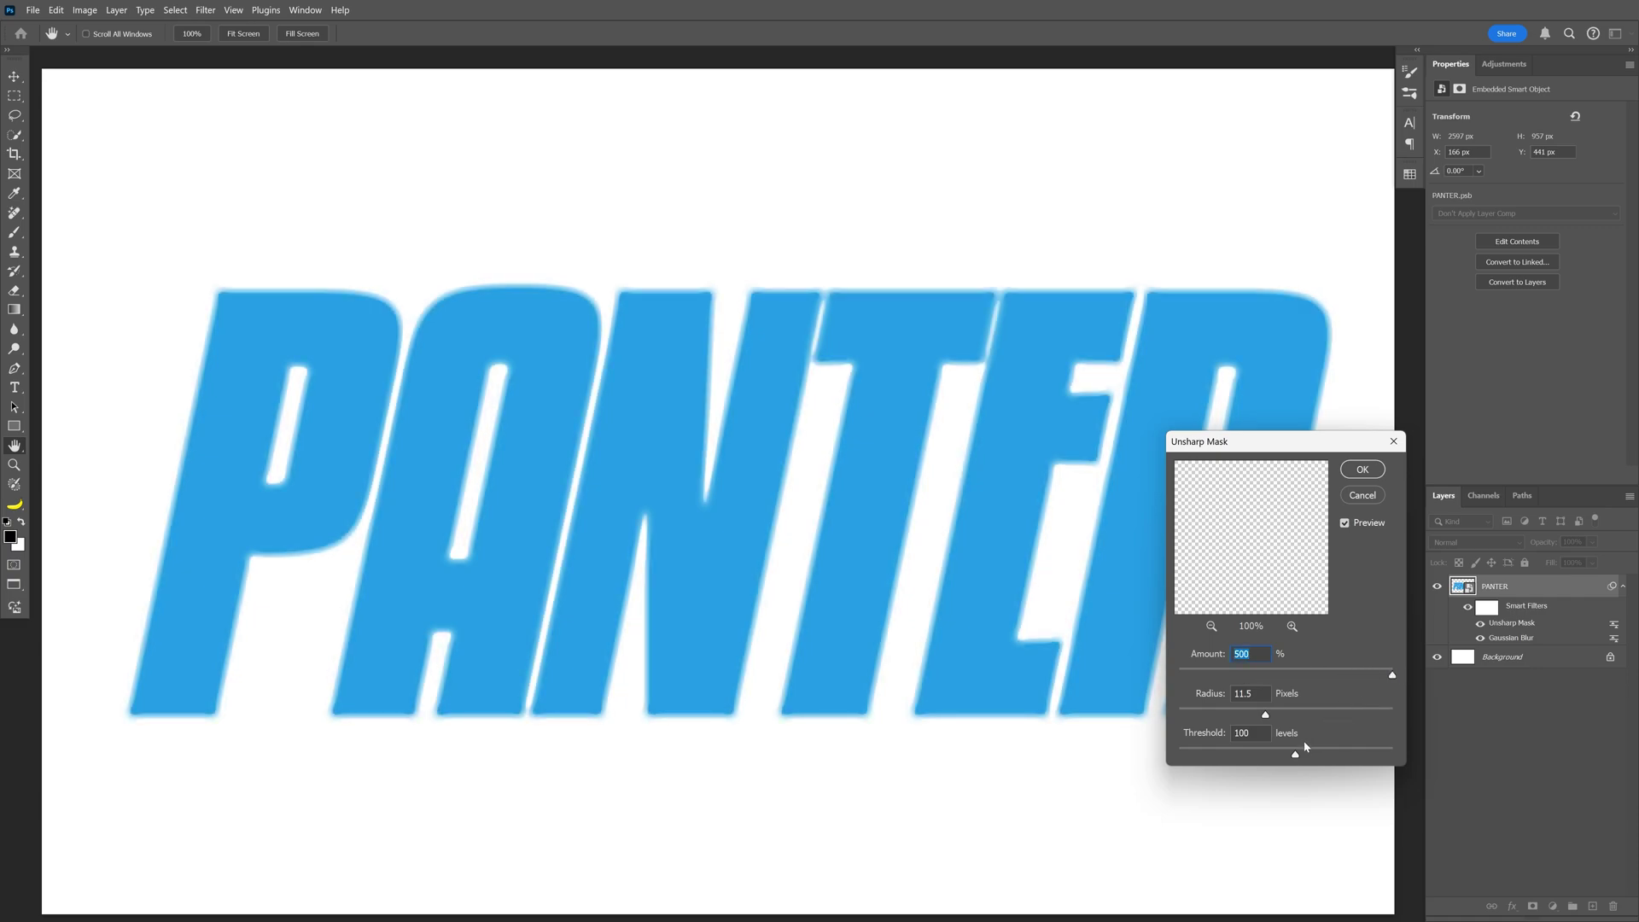
left_click_drag(1296, 756, 1213, 756)
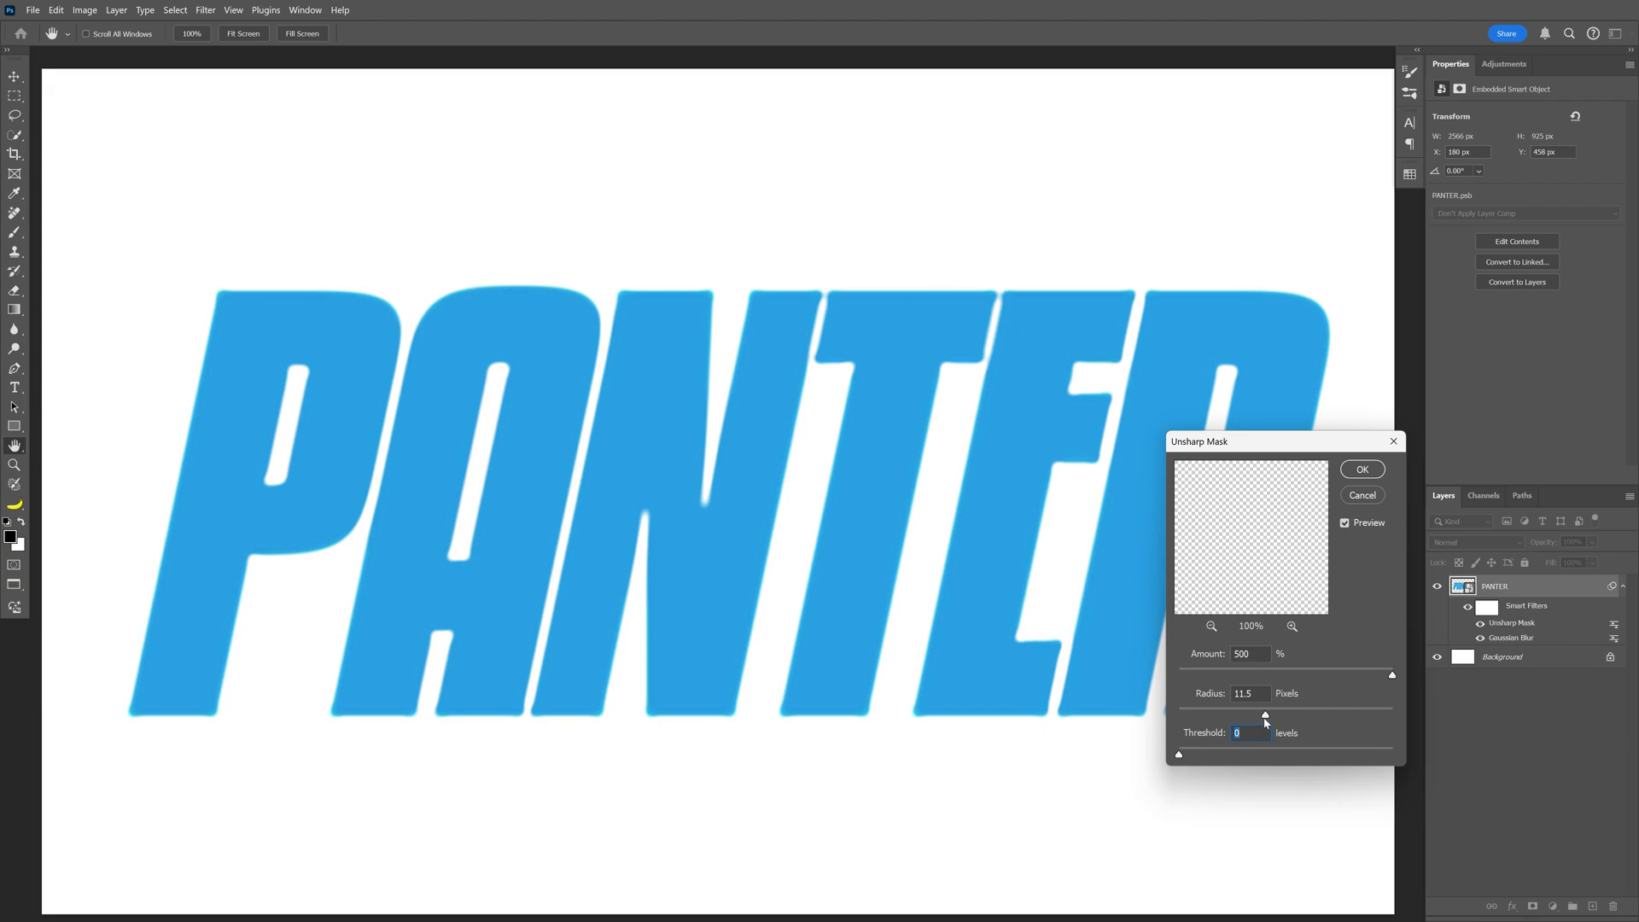
left_click_drag(1266, 721, 1267, 715)
left_click(1363, 470)
key("v")
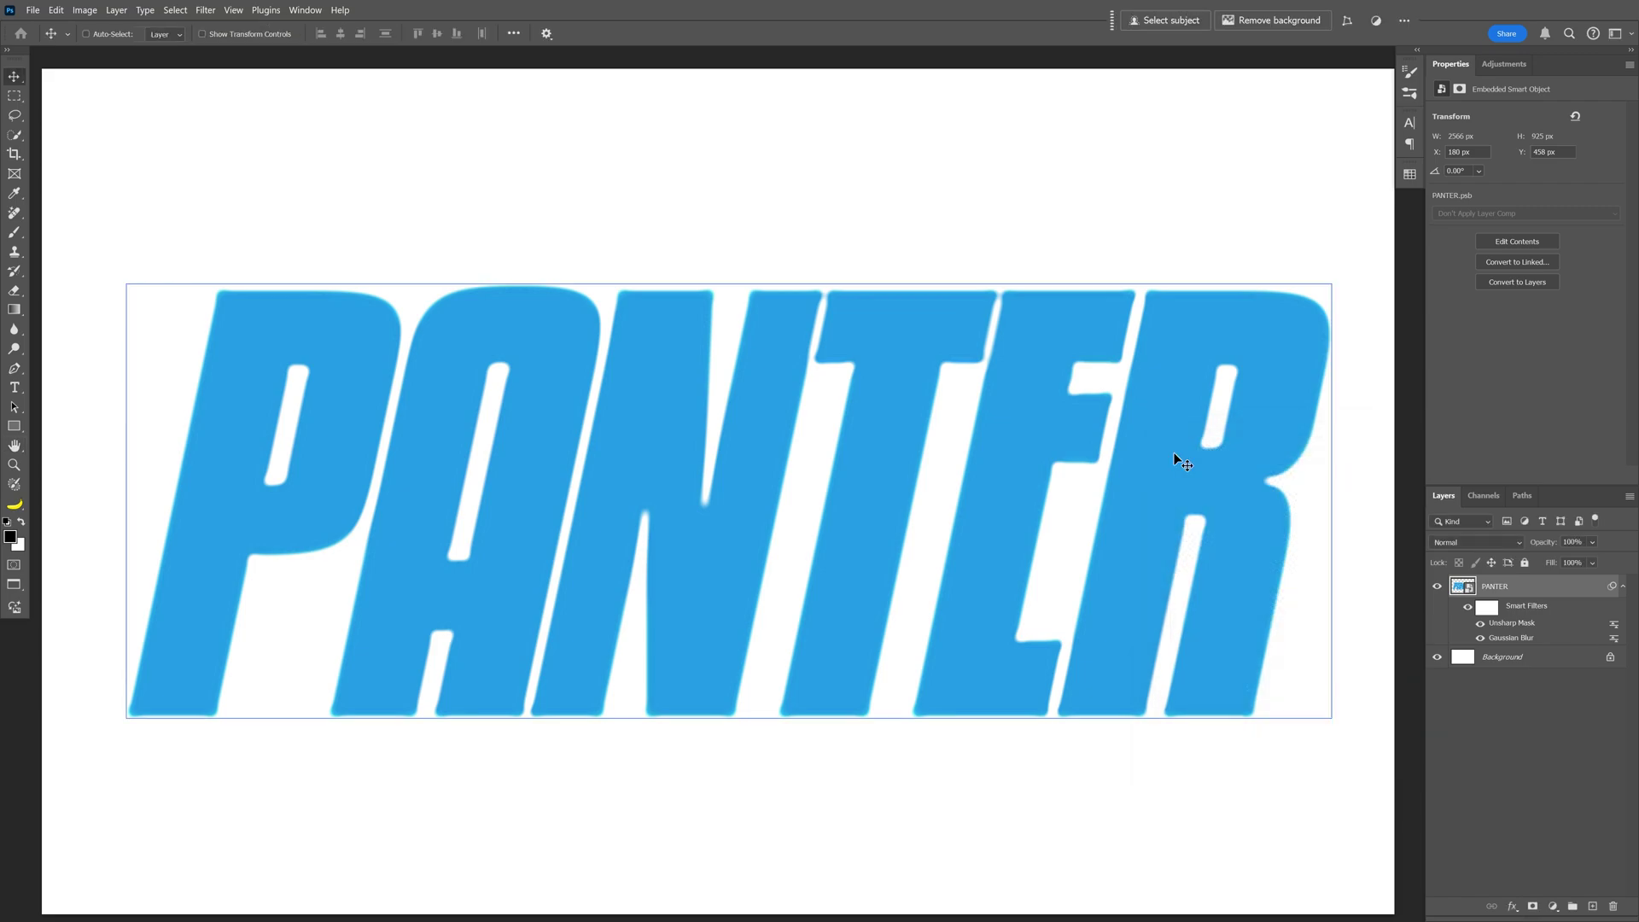
Add a second Unsharp Mask with the radius reduced to 8.7 px.
left_click(205, 11)
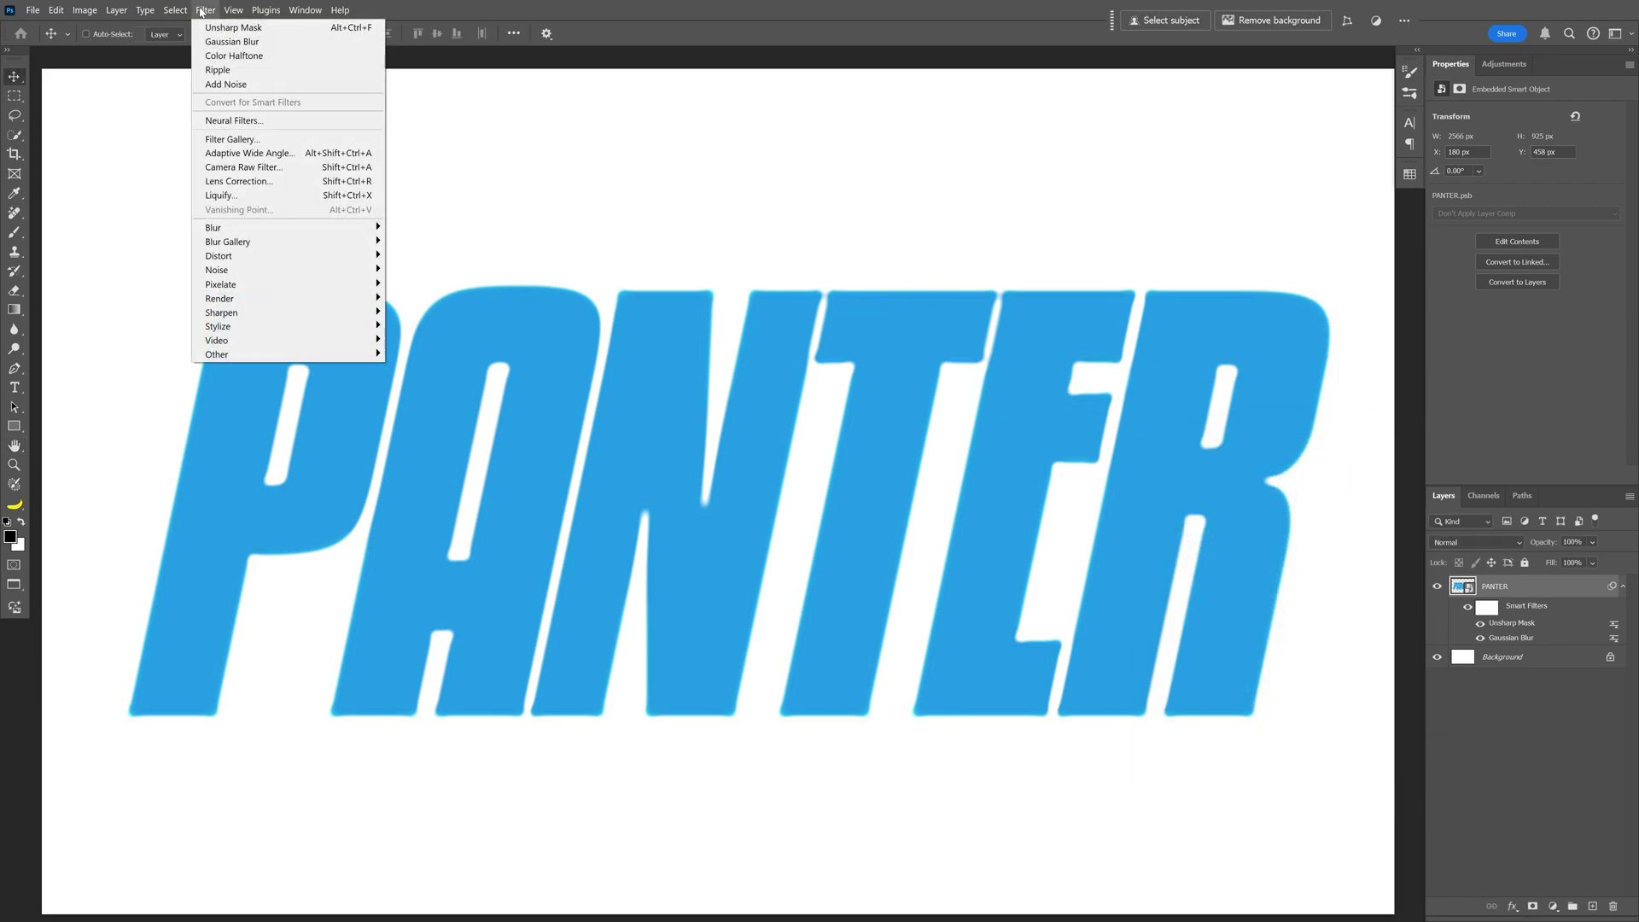
left_click(269, 28)
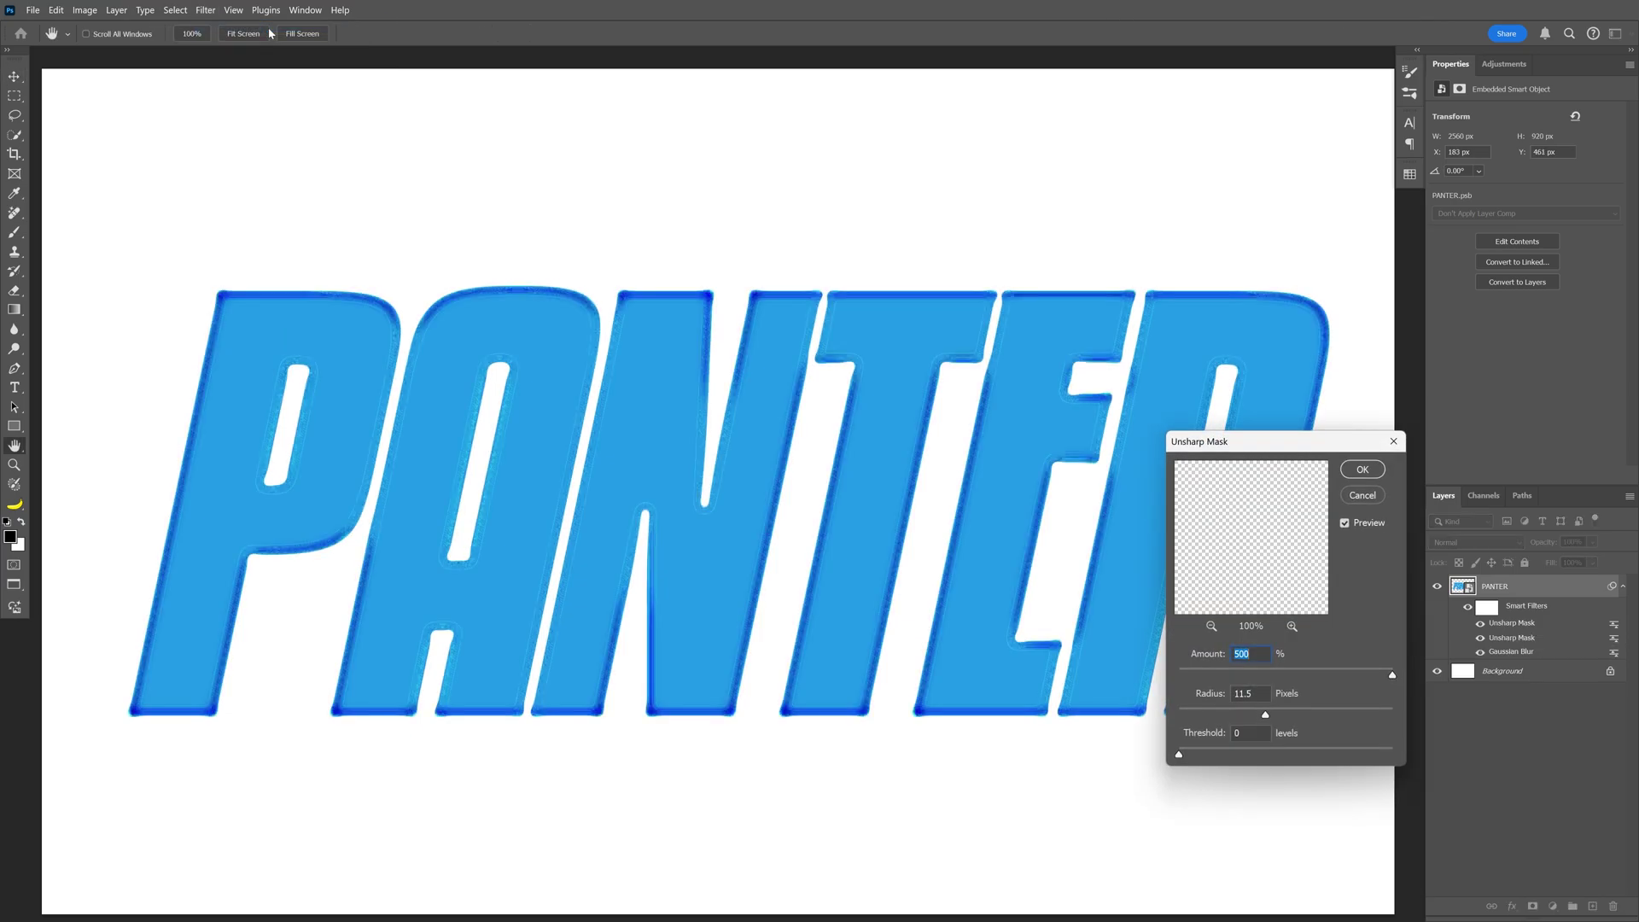
left_click_drag(1265, 717, 1258, 717)
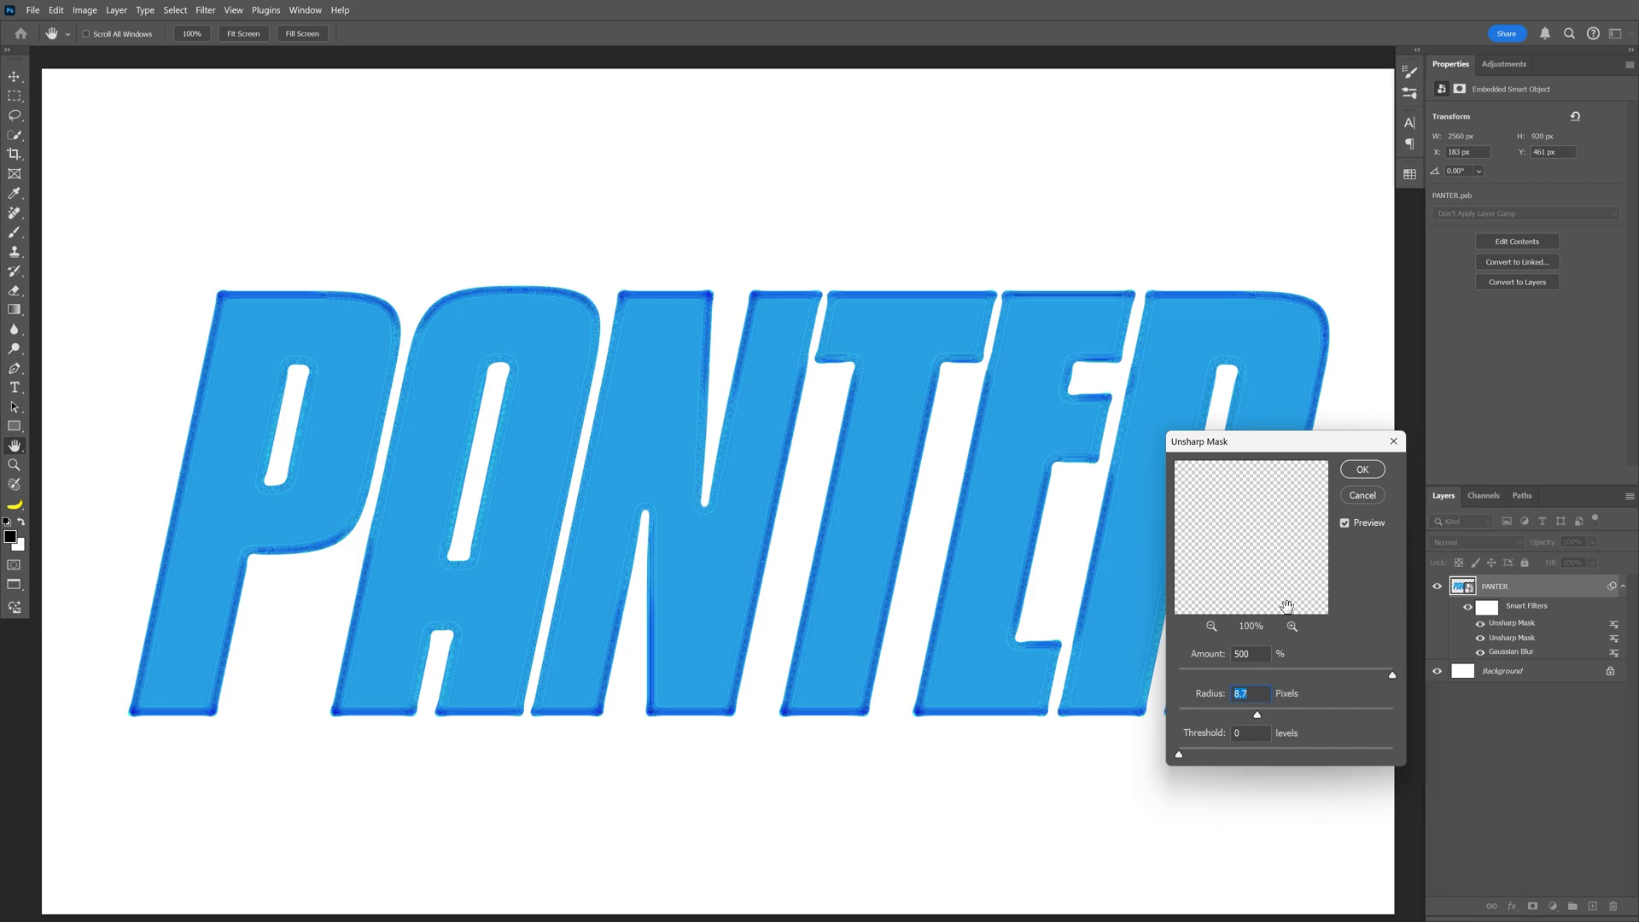
left_click(1362, 470)
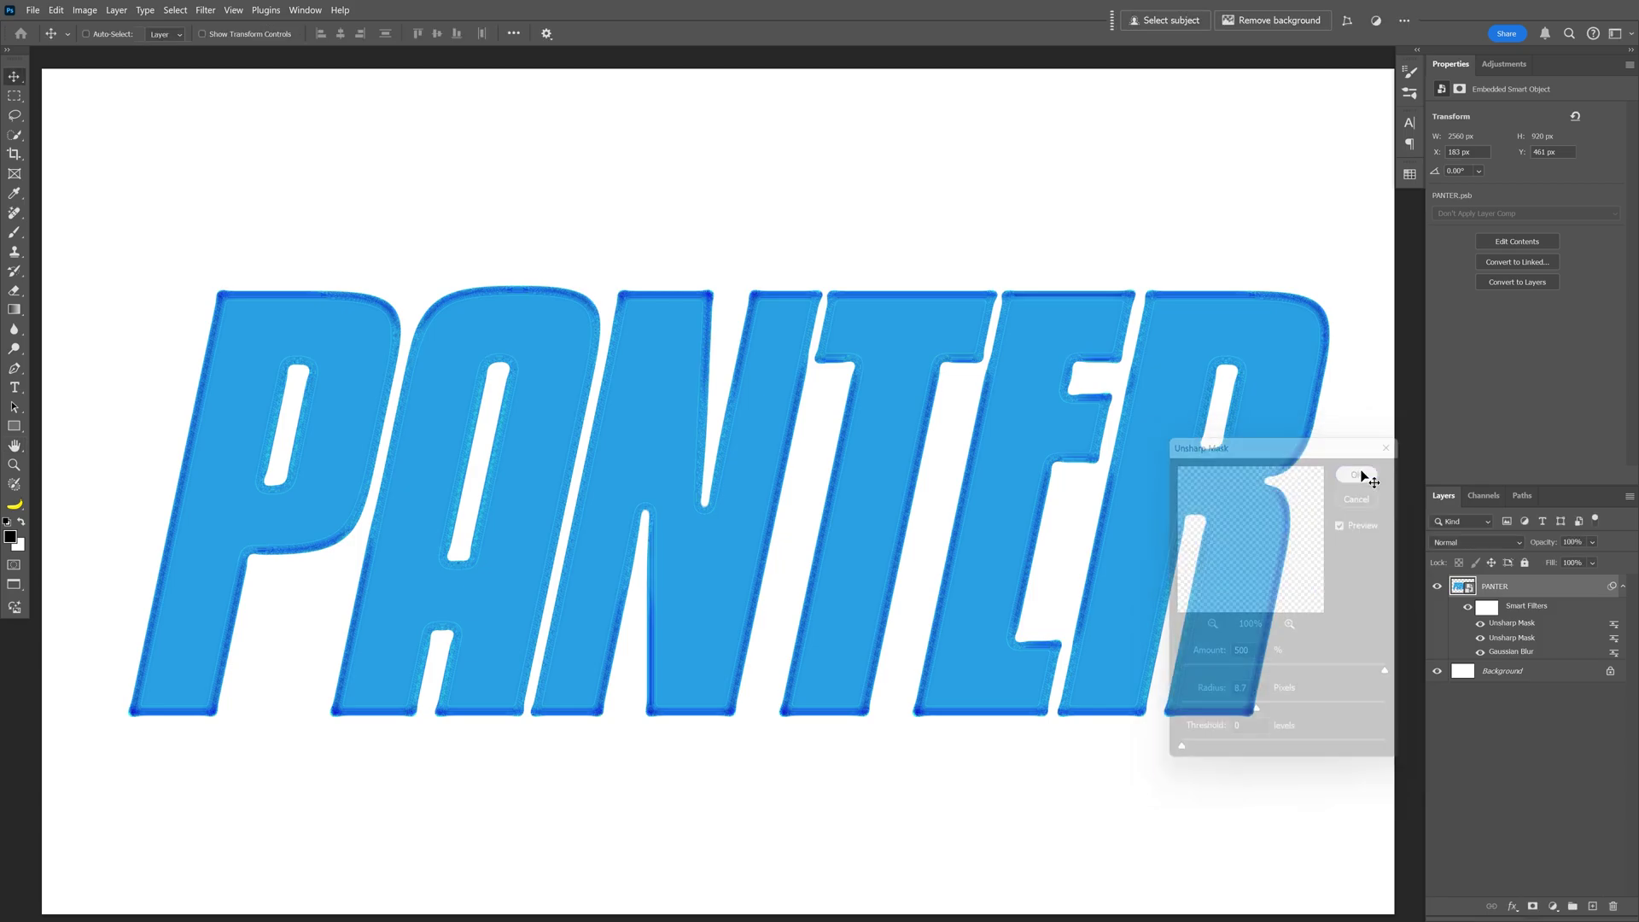
Add a Ripple filter to PANTER with Amount -110 and Size Large.
left_click(206, 9)
mouse_move(342, 256)
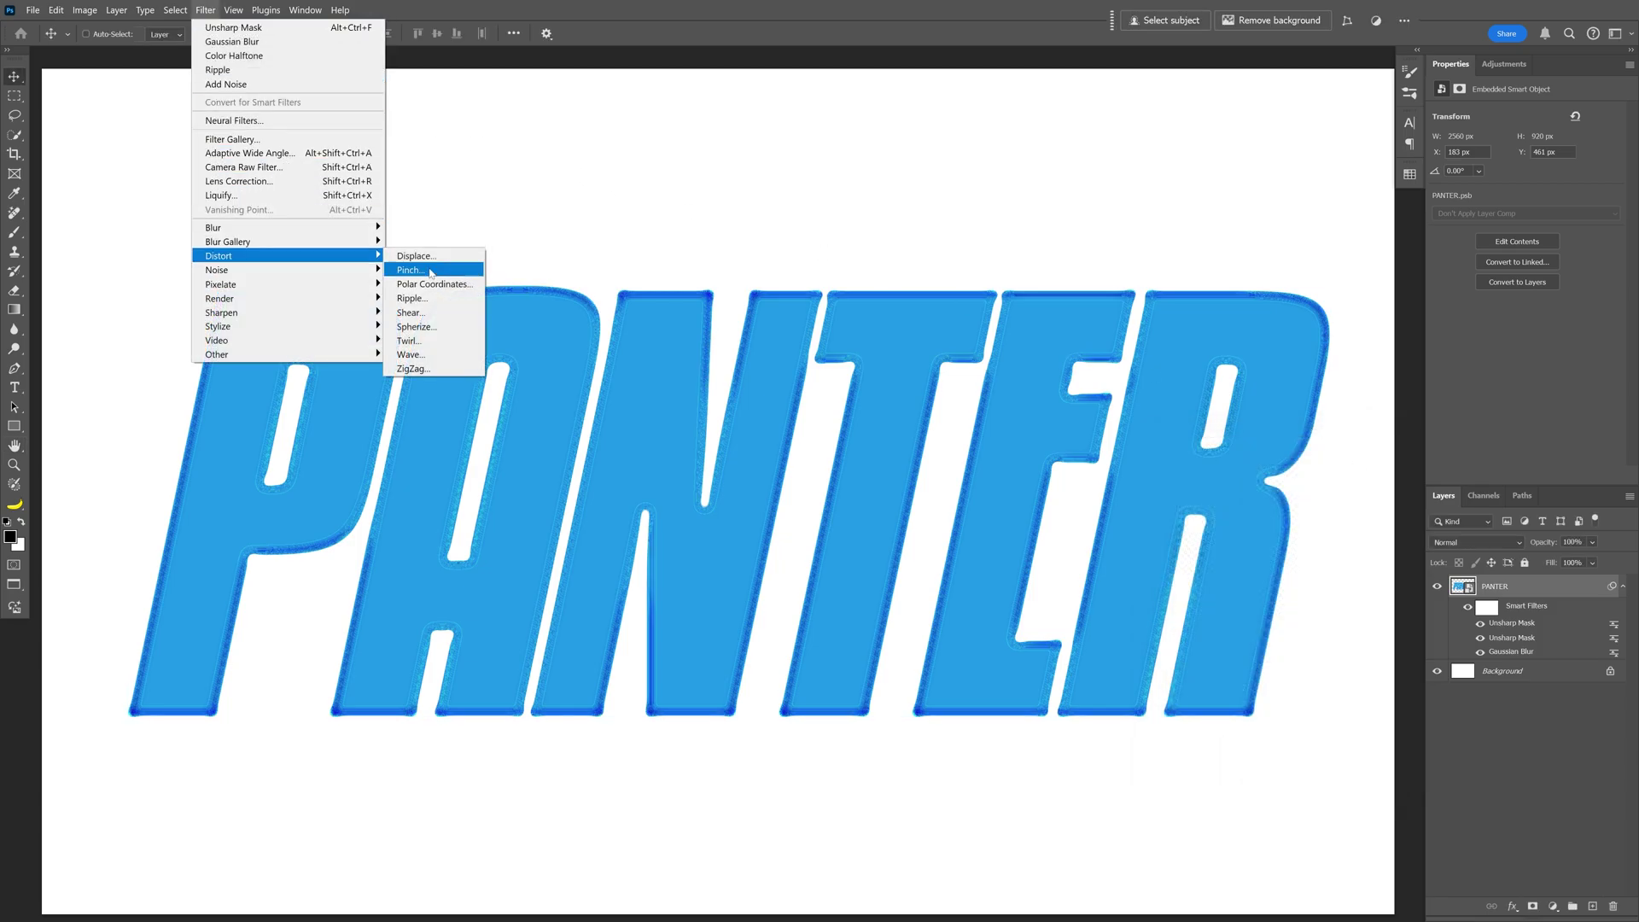
left_click(411, 298)
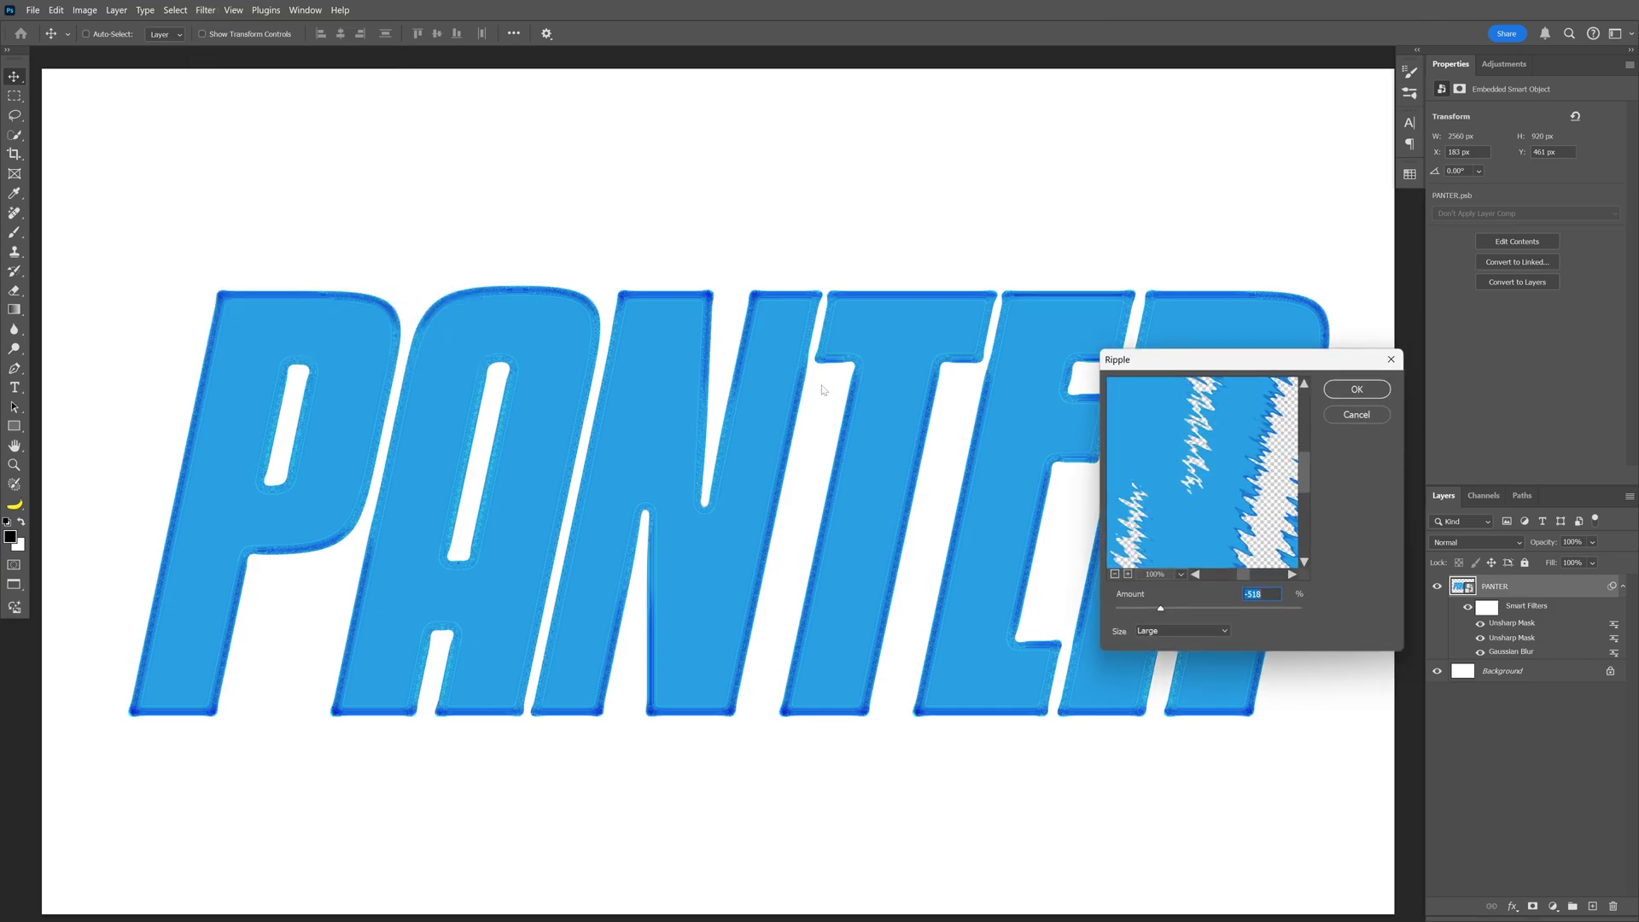
left_click(1161, 629)
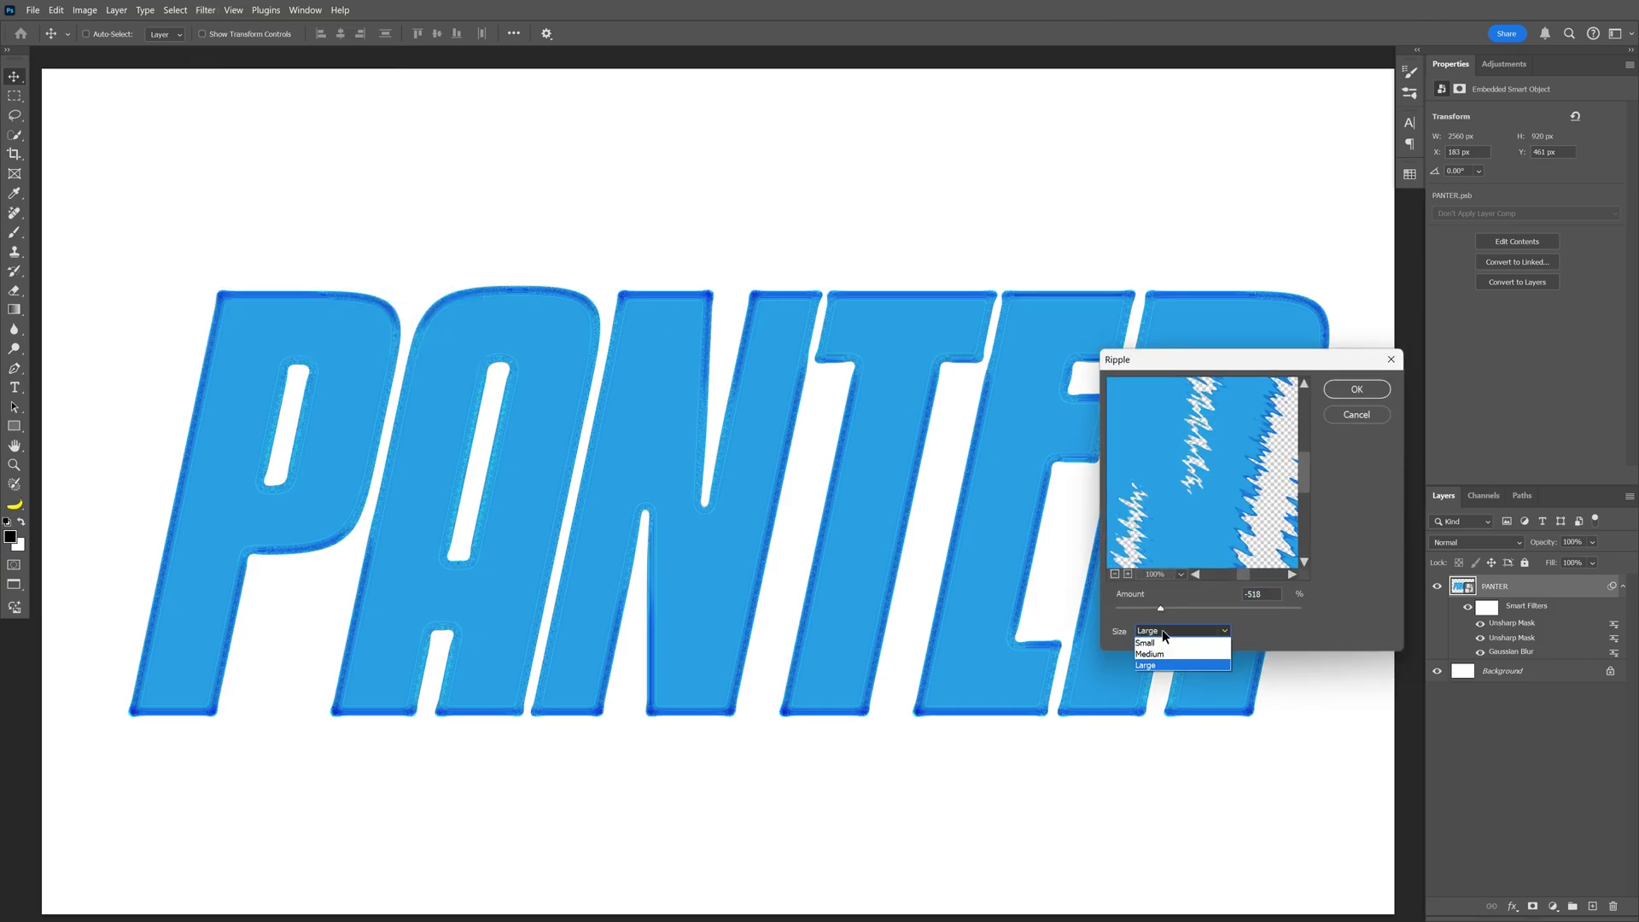
left_click(1156, 665)
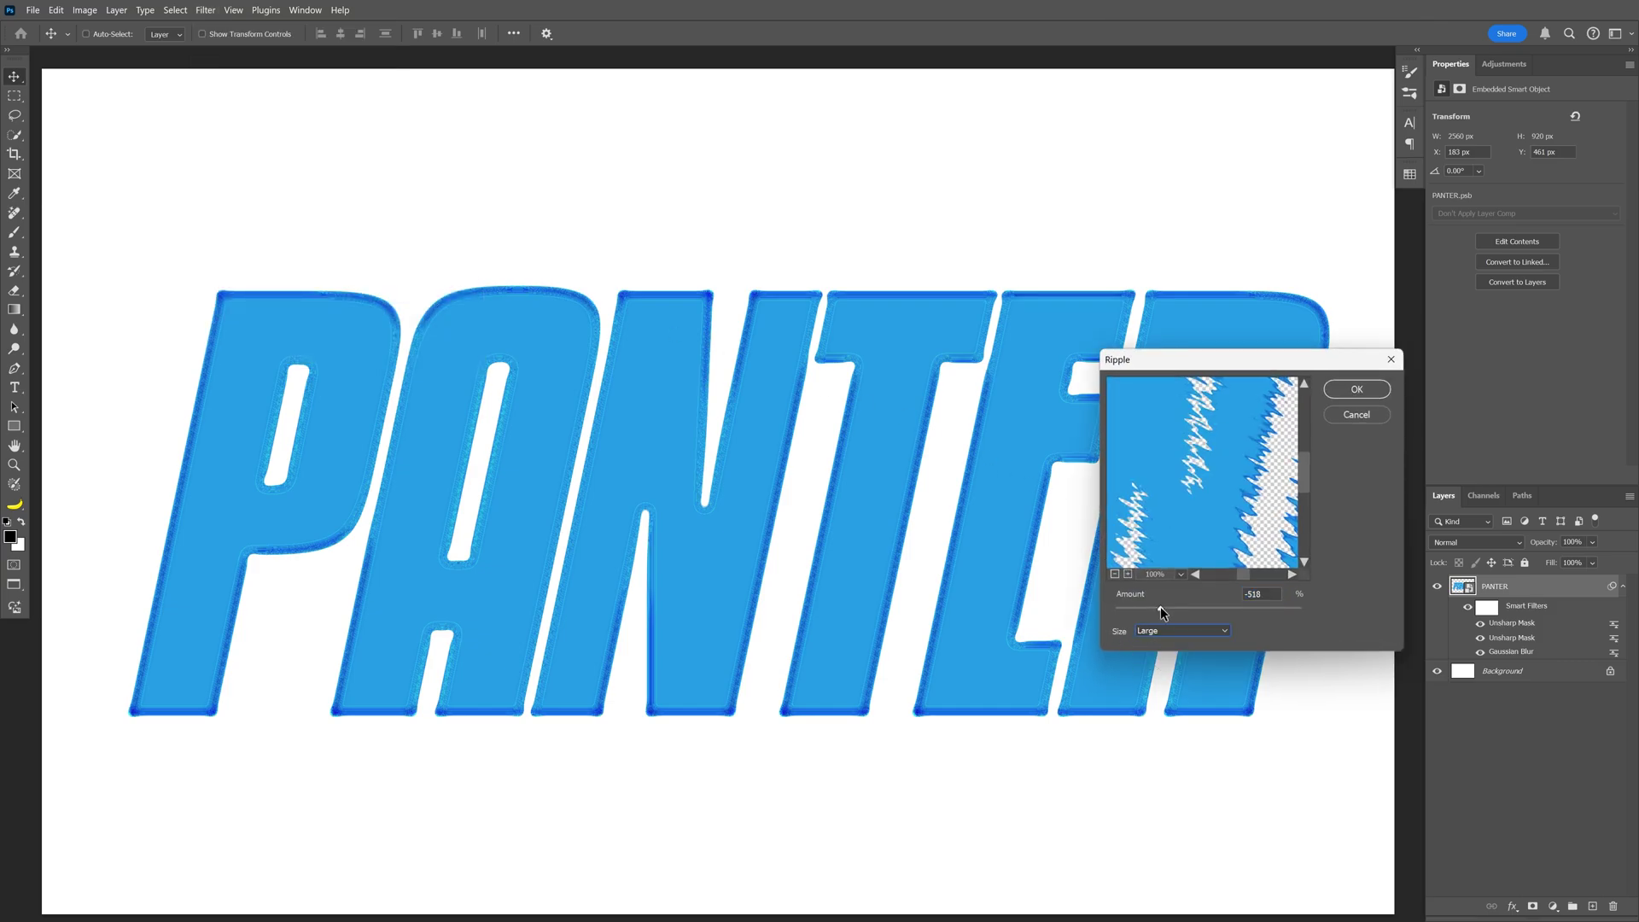
left_click_drag(1161, 607, 1200, 613)
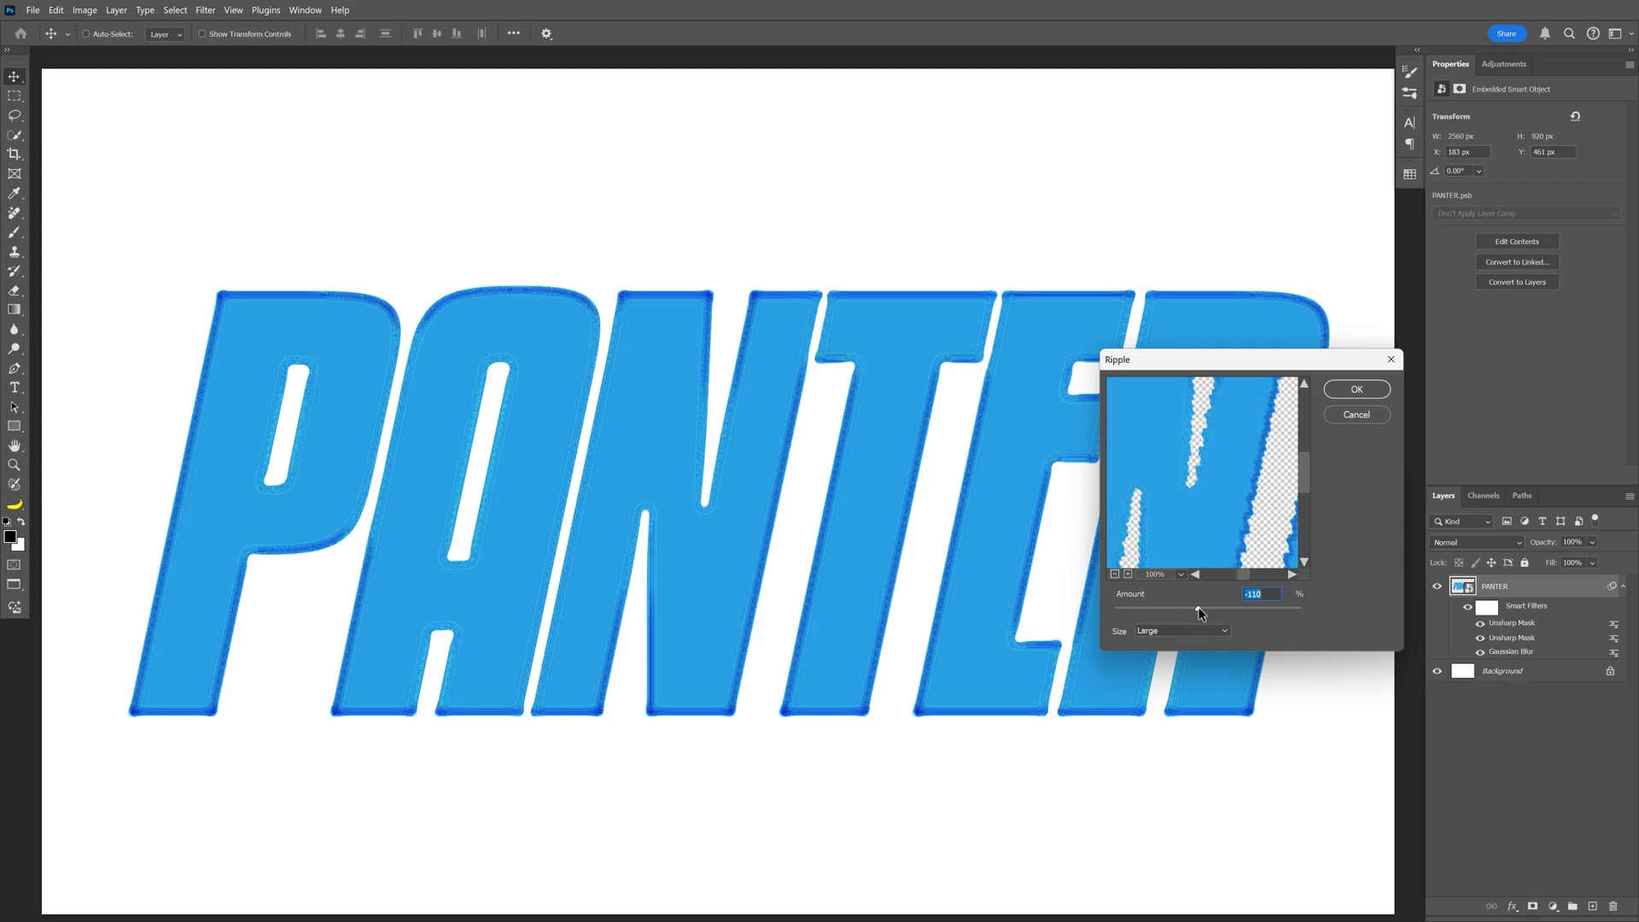
left_click(1352, 391)
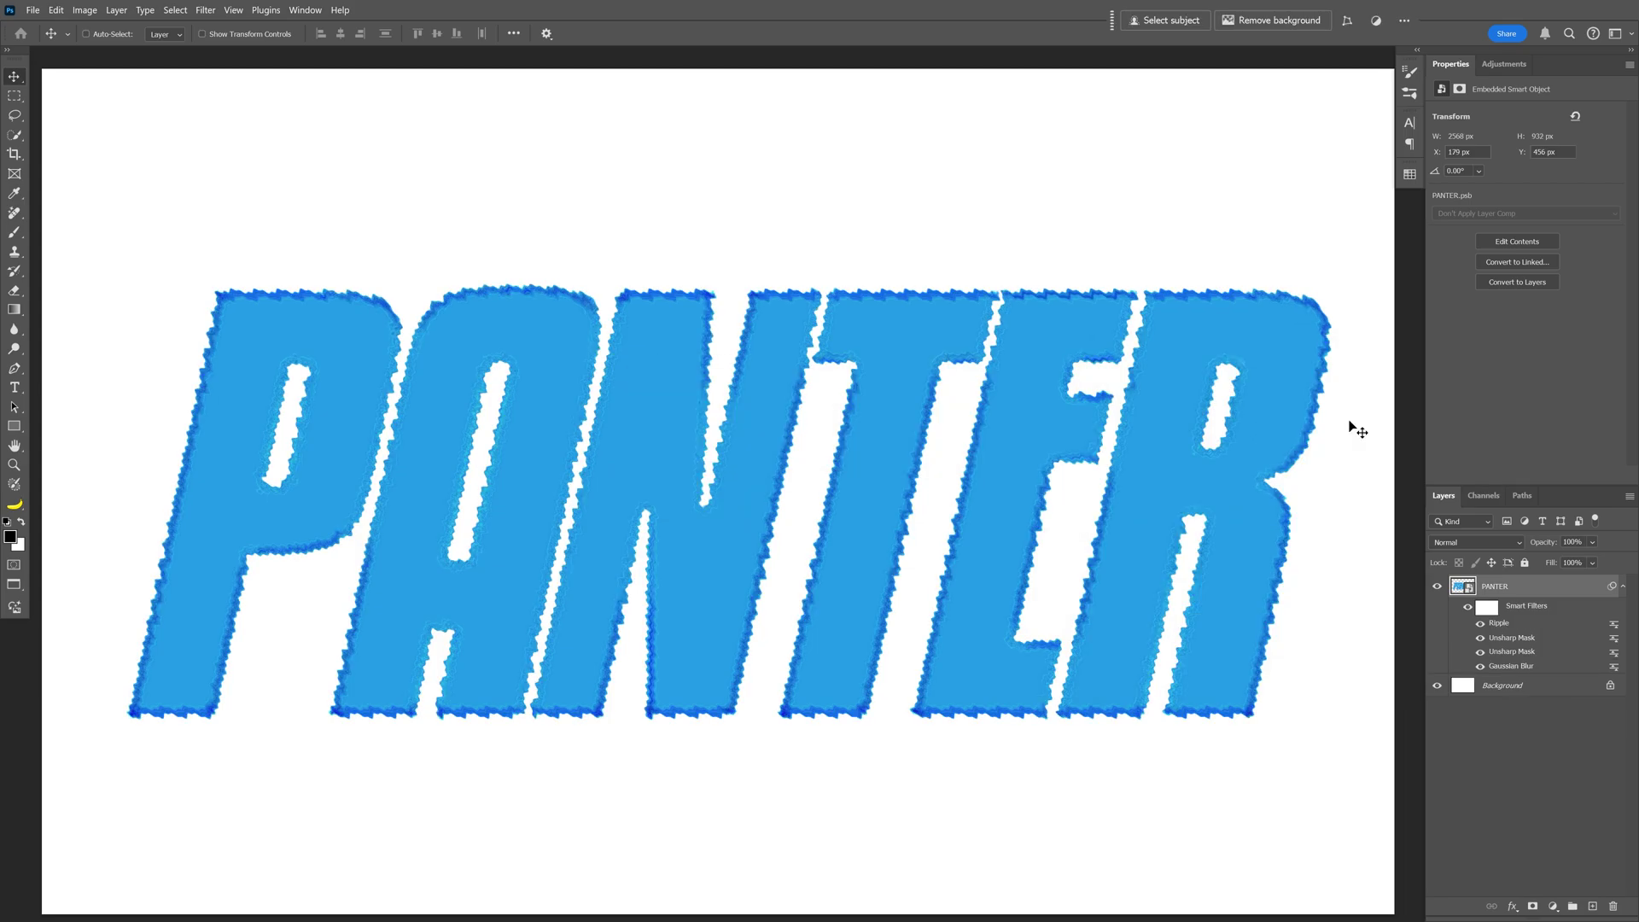
Add a Color Halftone filter with Max. Radius 7.
left_click(206, 10)
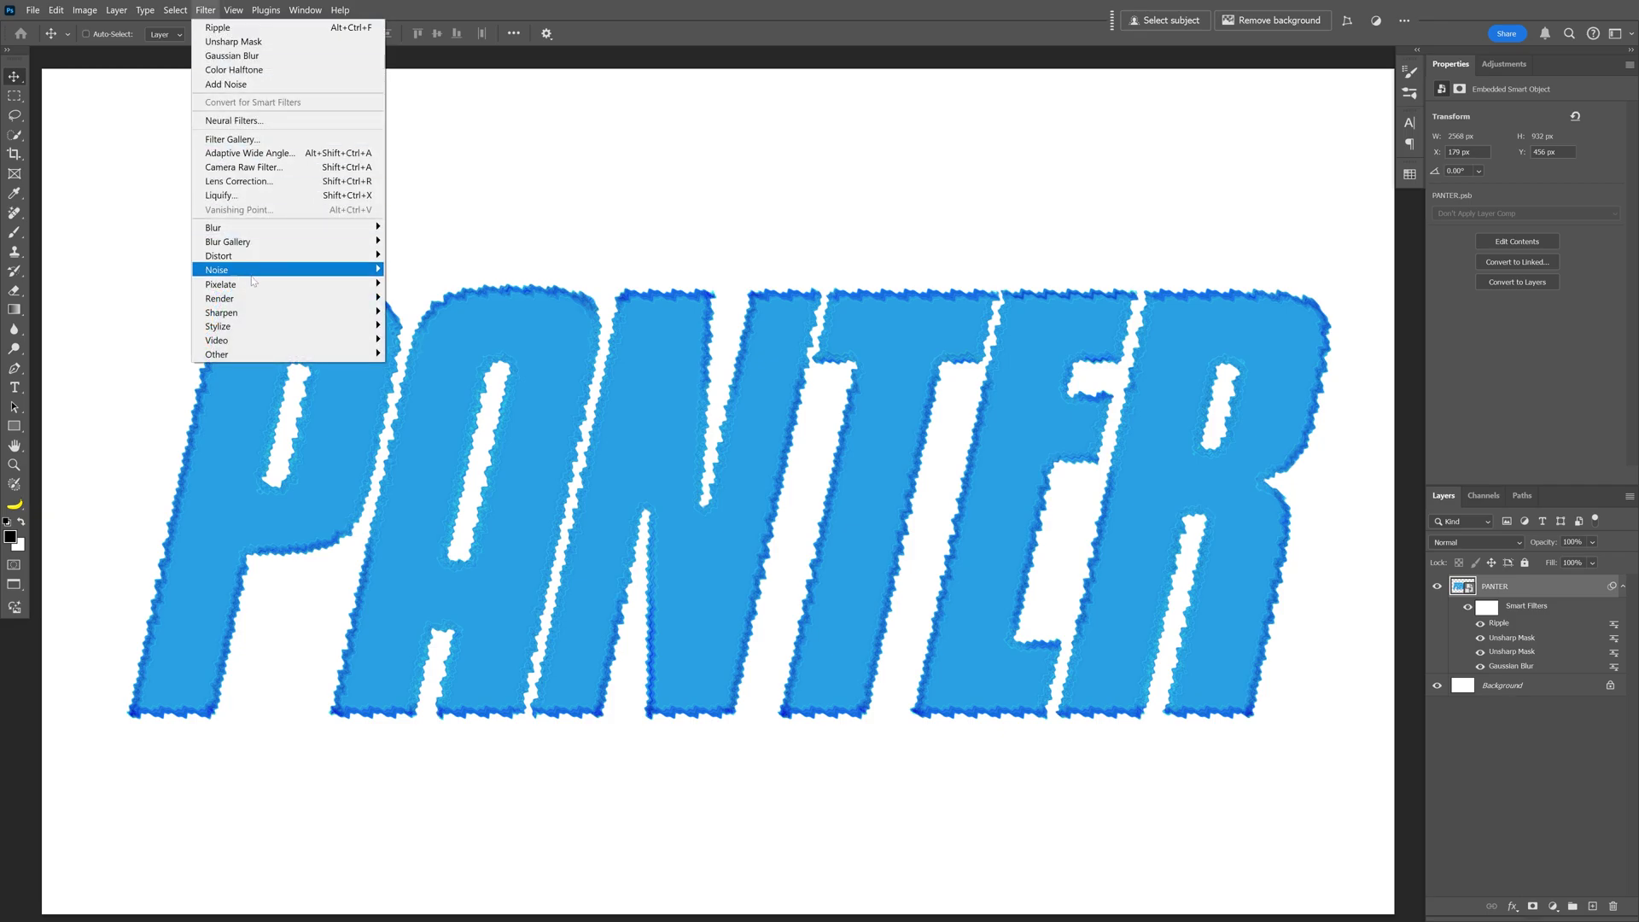
mouse_move(358, 285)
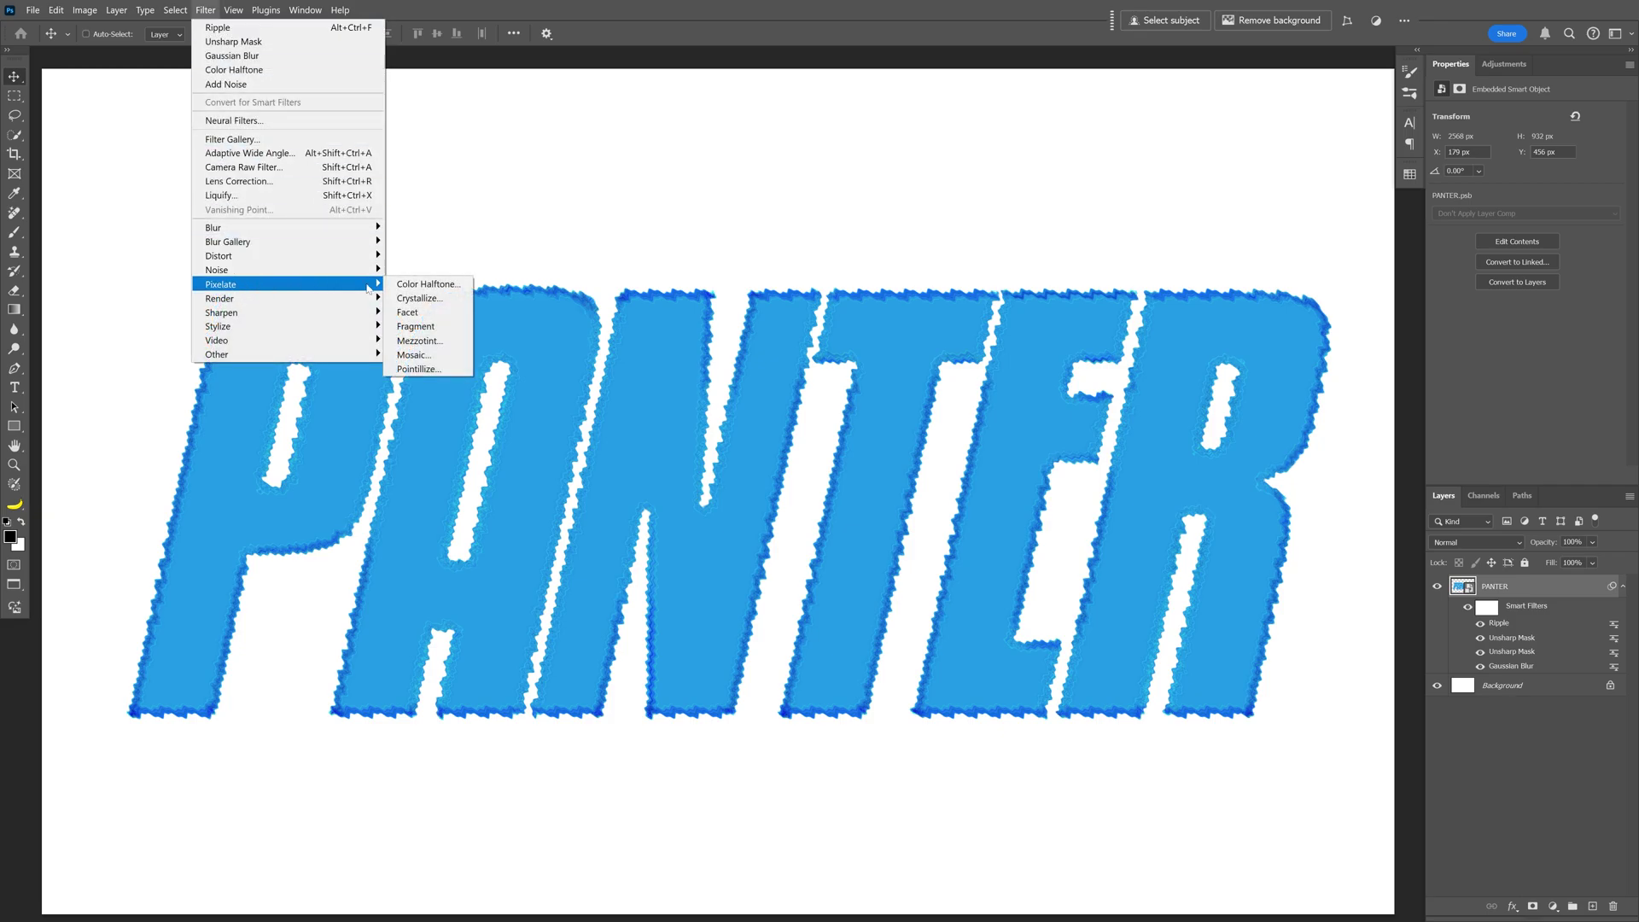
left_click(441, 288)
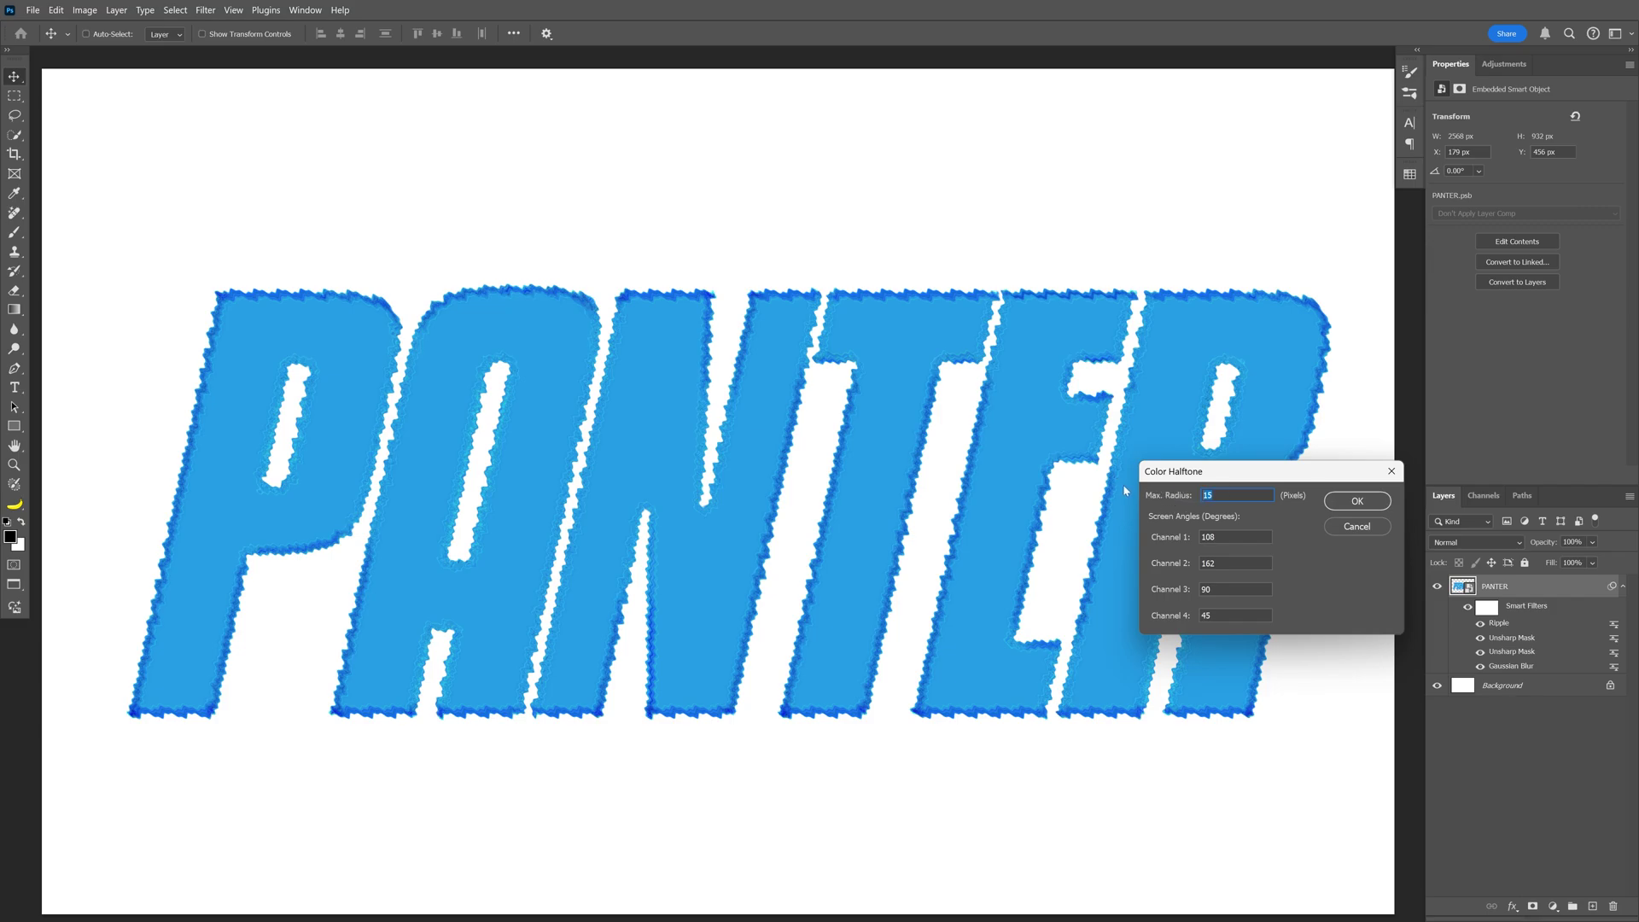
left_click(1358, 502)
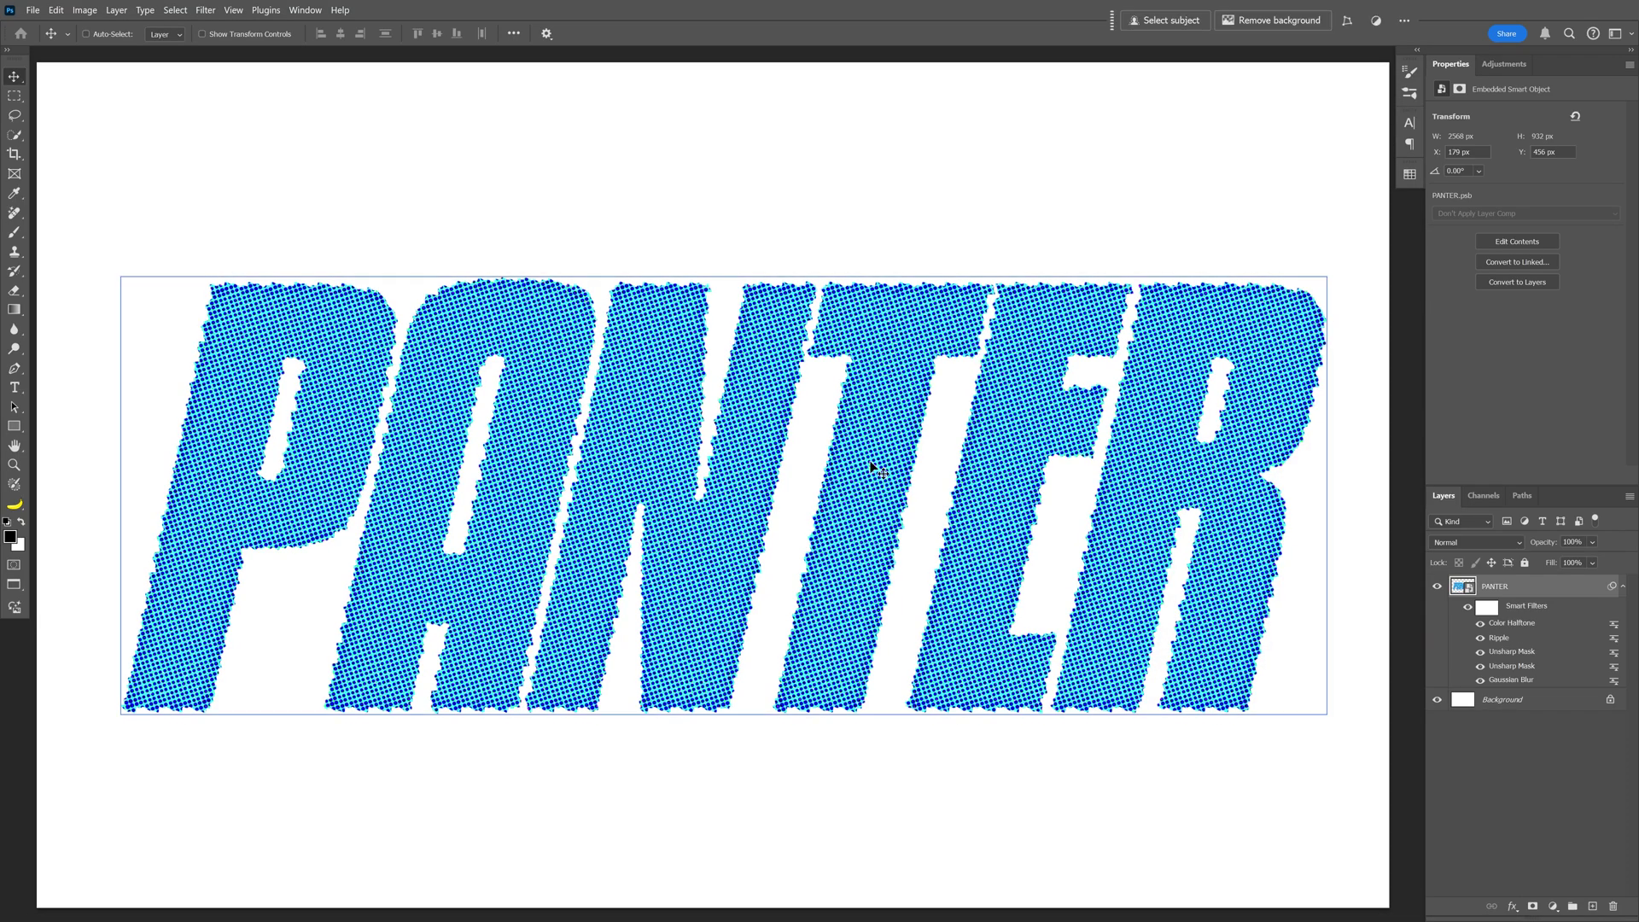
Give PANTER a red Color Overlay layer style in Color blend mode.
double_click(1549, 592)
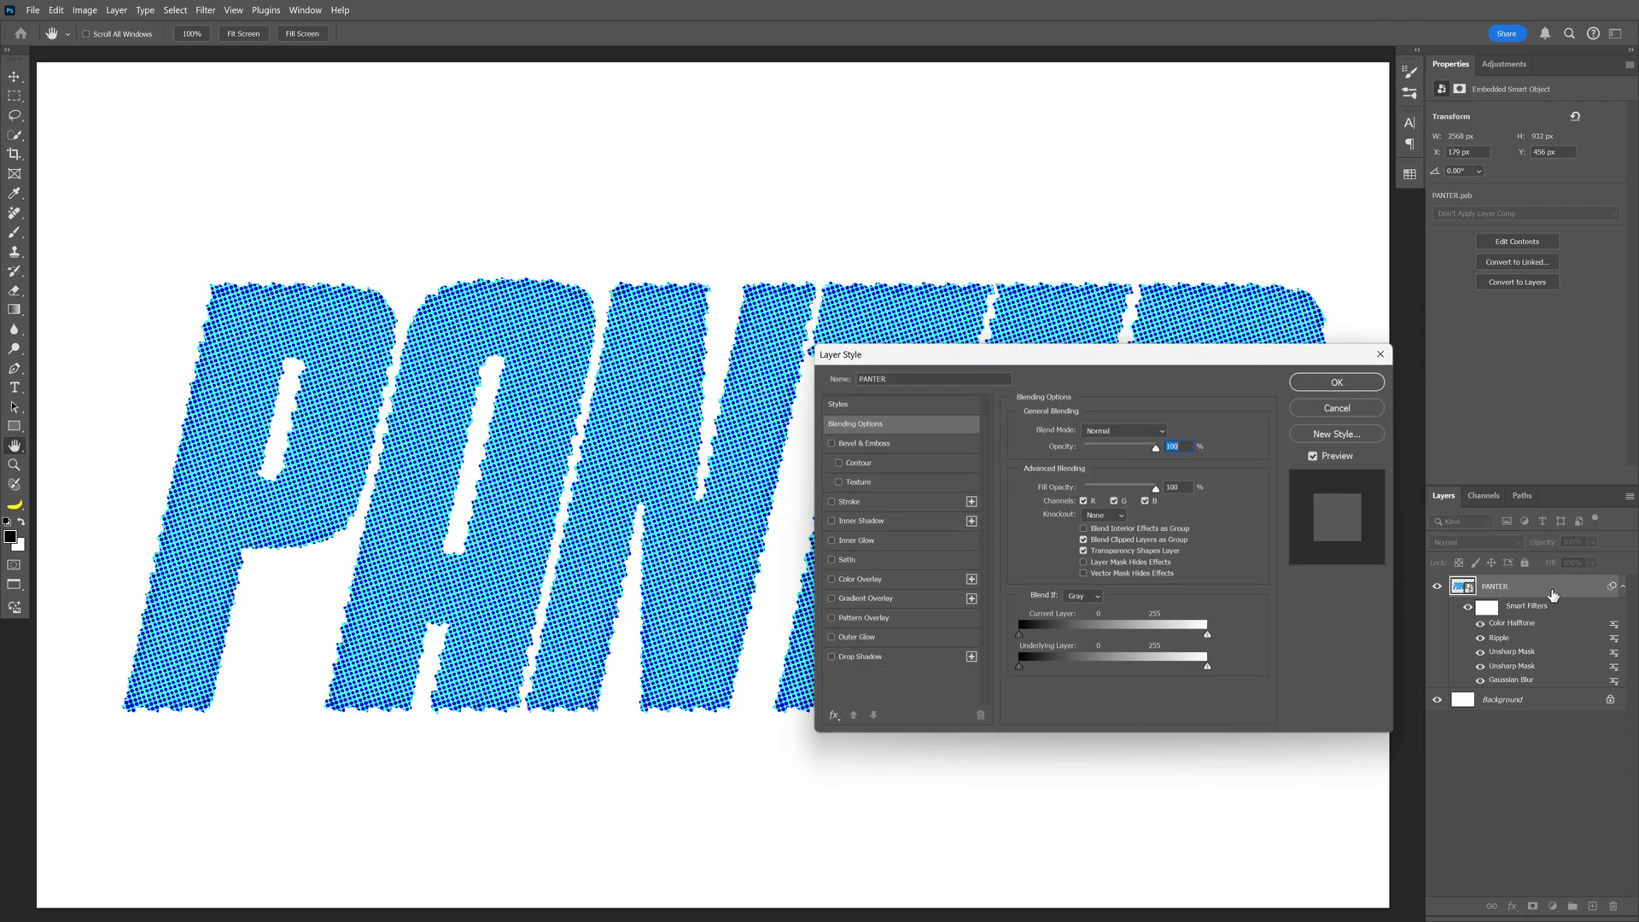
left_click(873, 583)
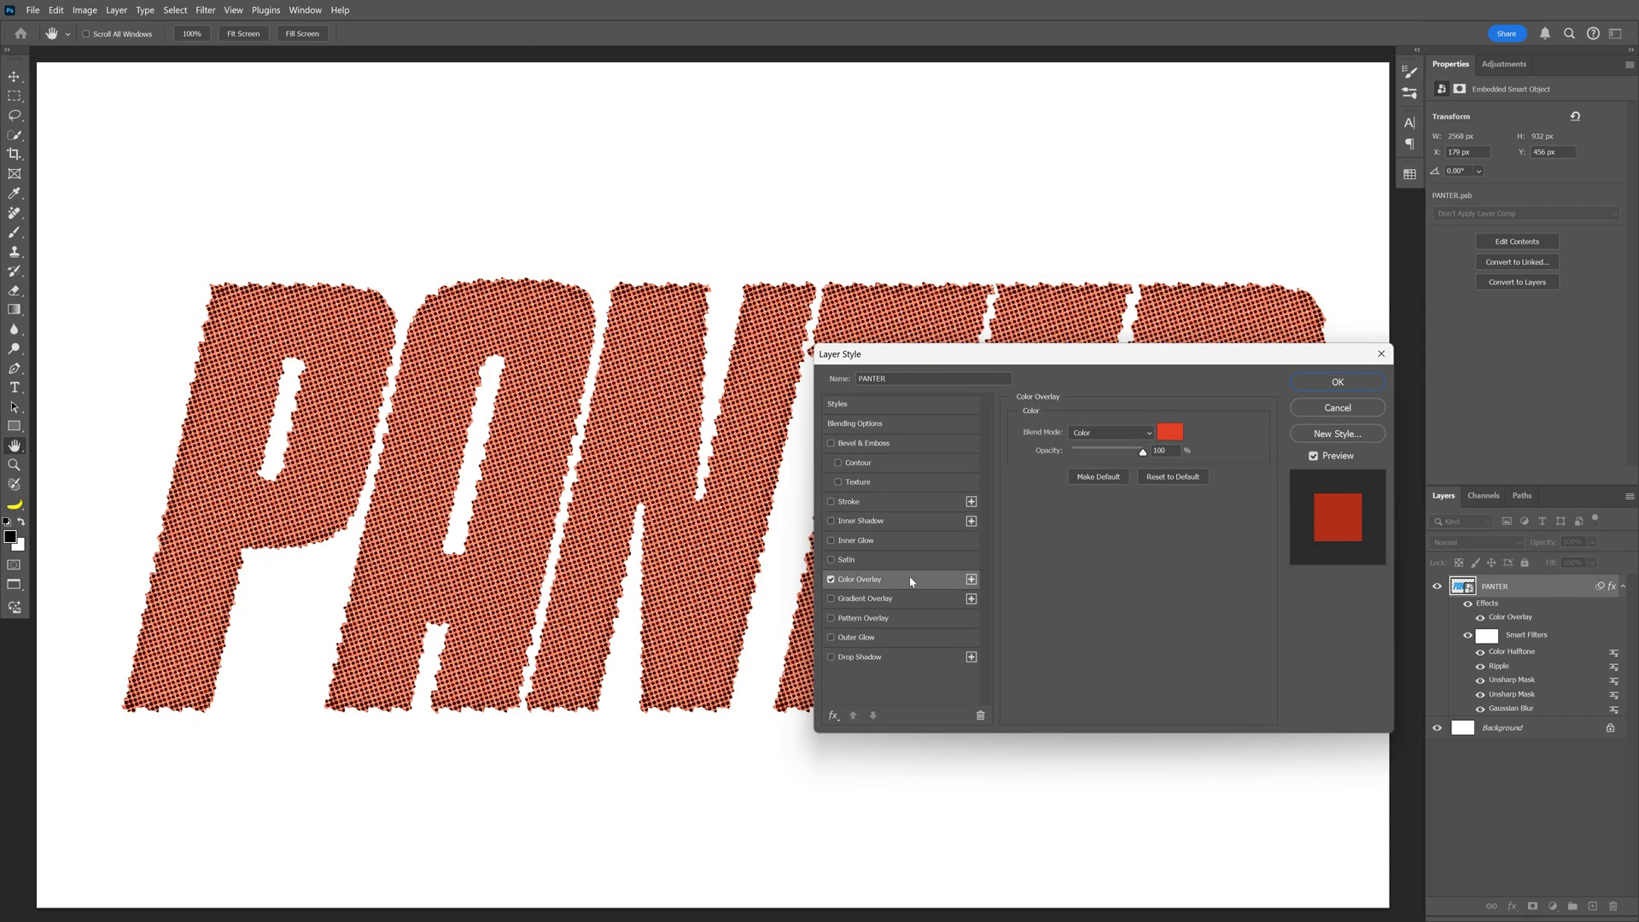
left_click(1087, 439)
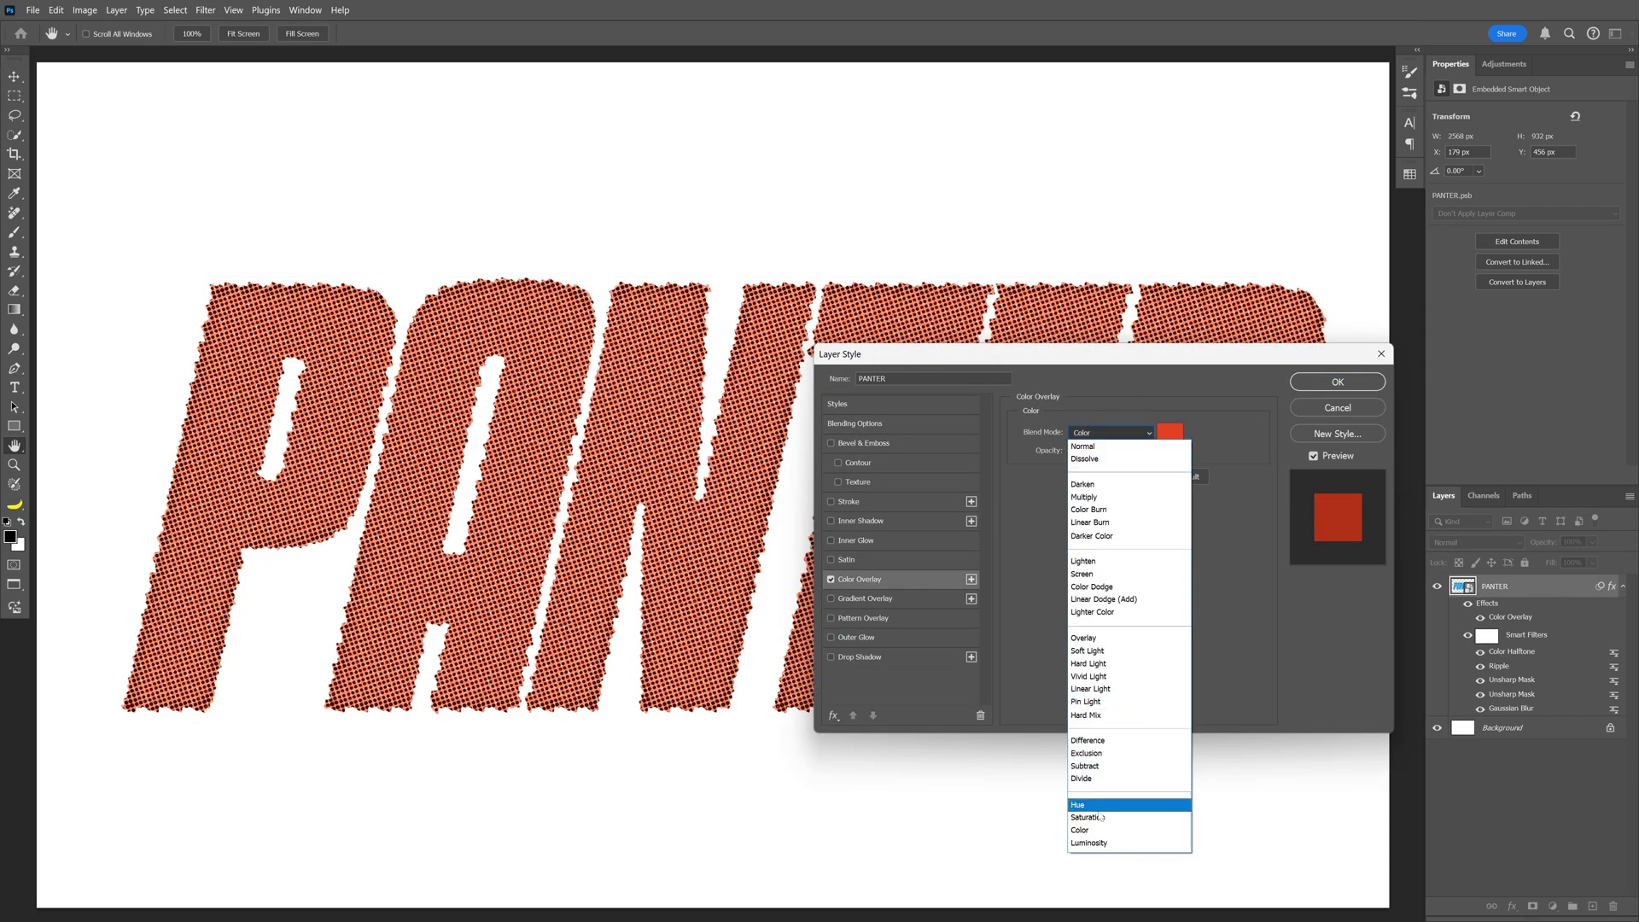
left_click(1098, 825)
left_click(1171, 432)
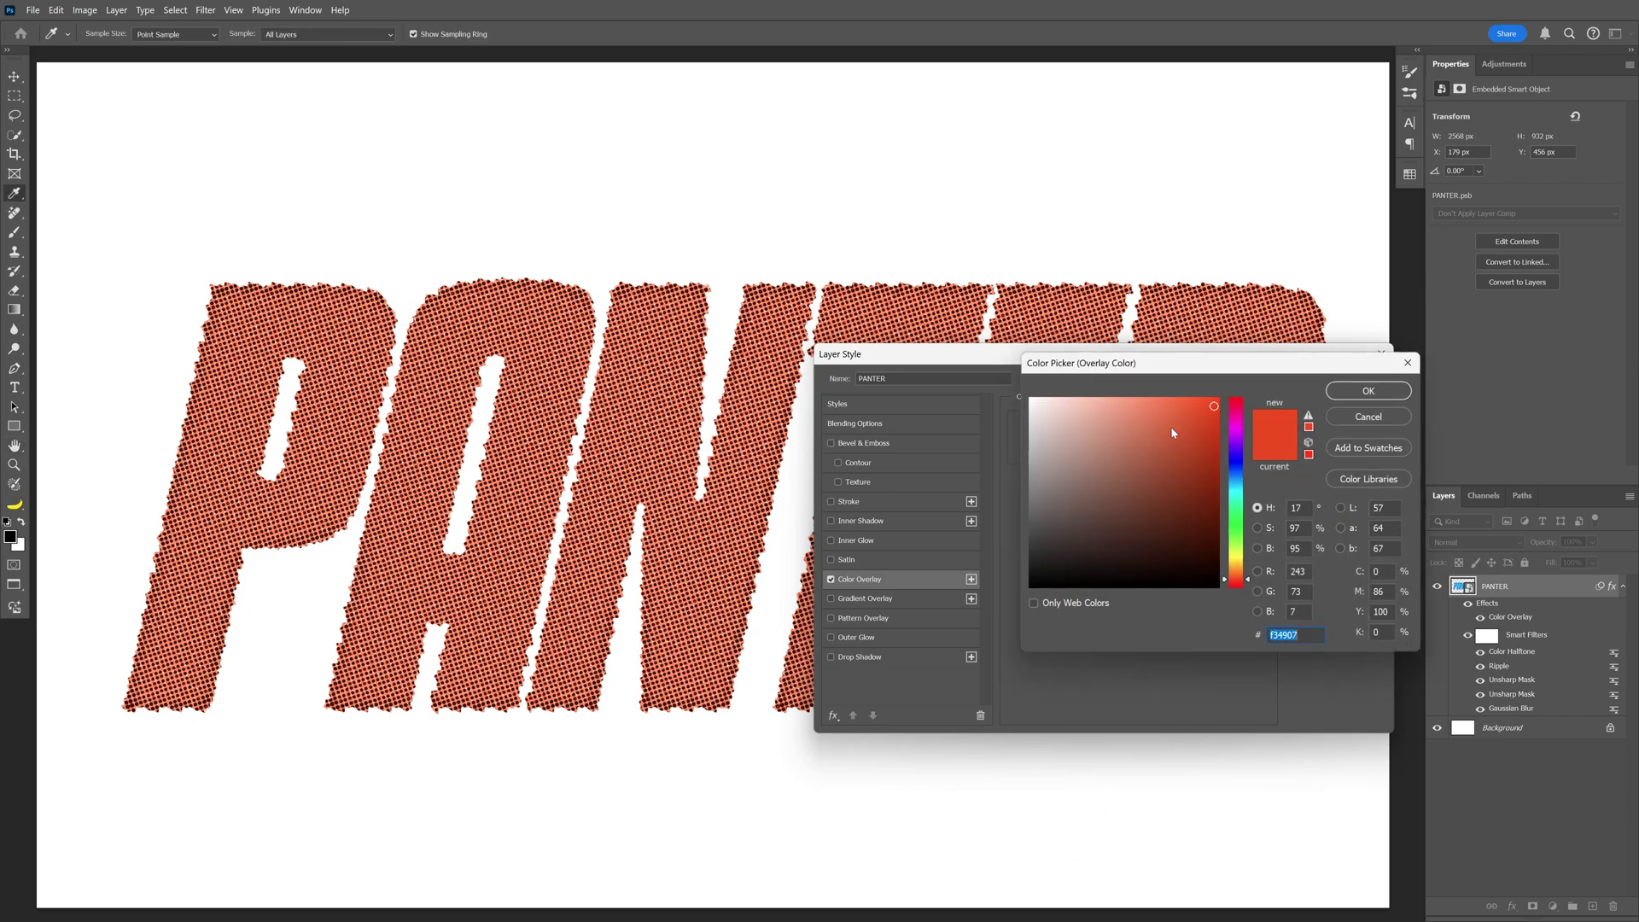
left_click(1369, 391)
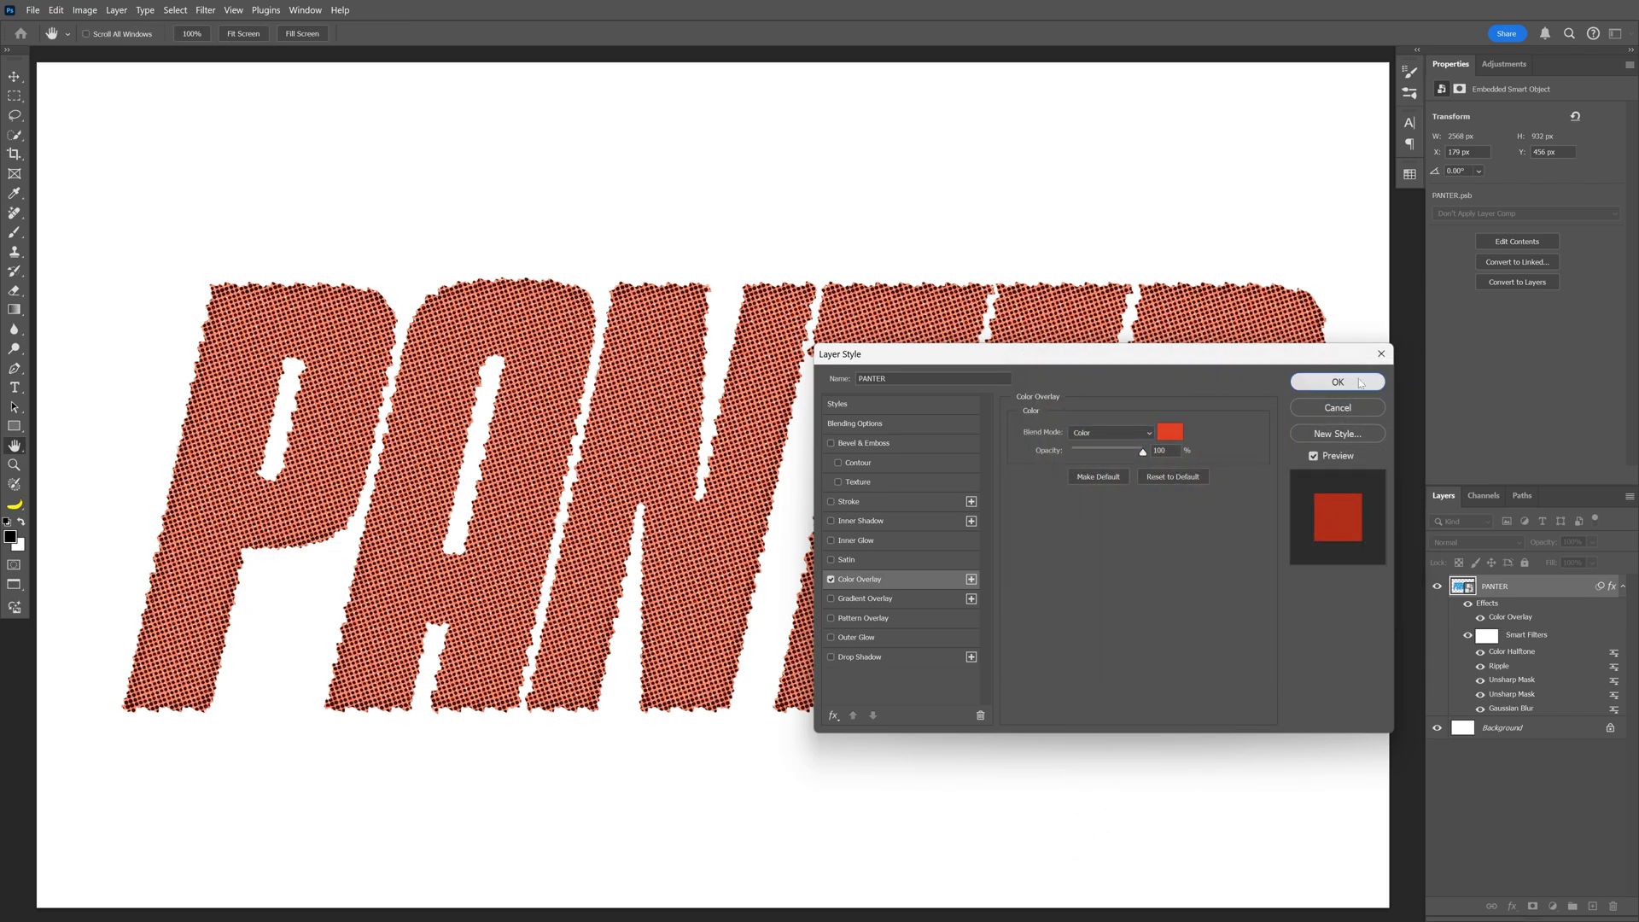
left_click(1340, 380)
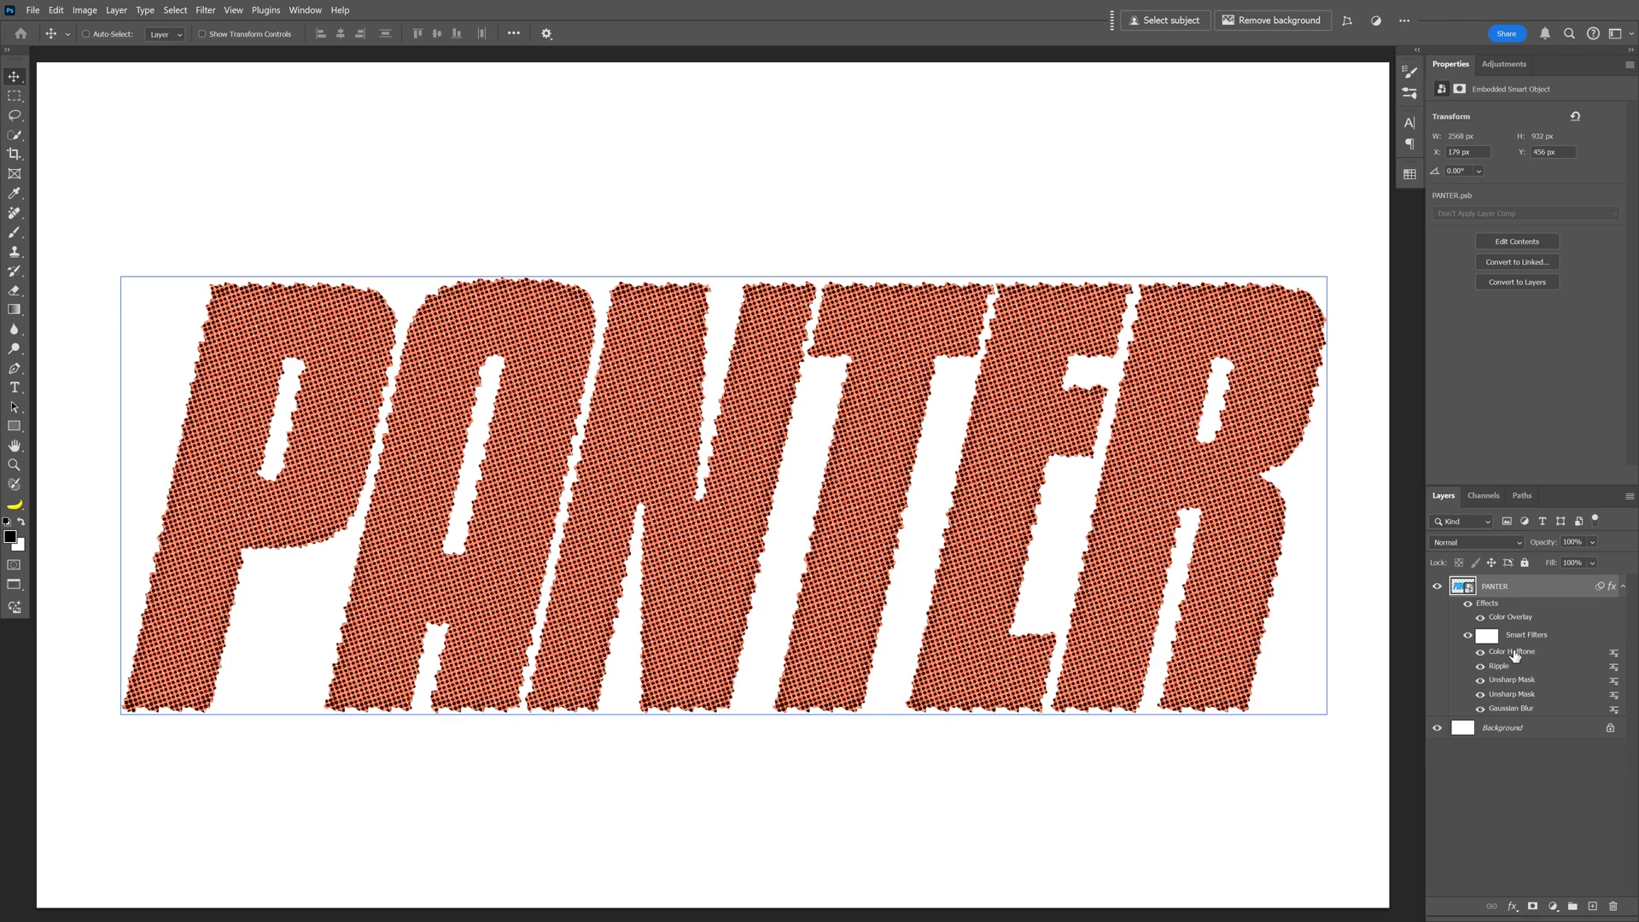
Set the Color Halftone filter's blending to Lighten at 80% opacity.
double_click(1615, 654)
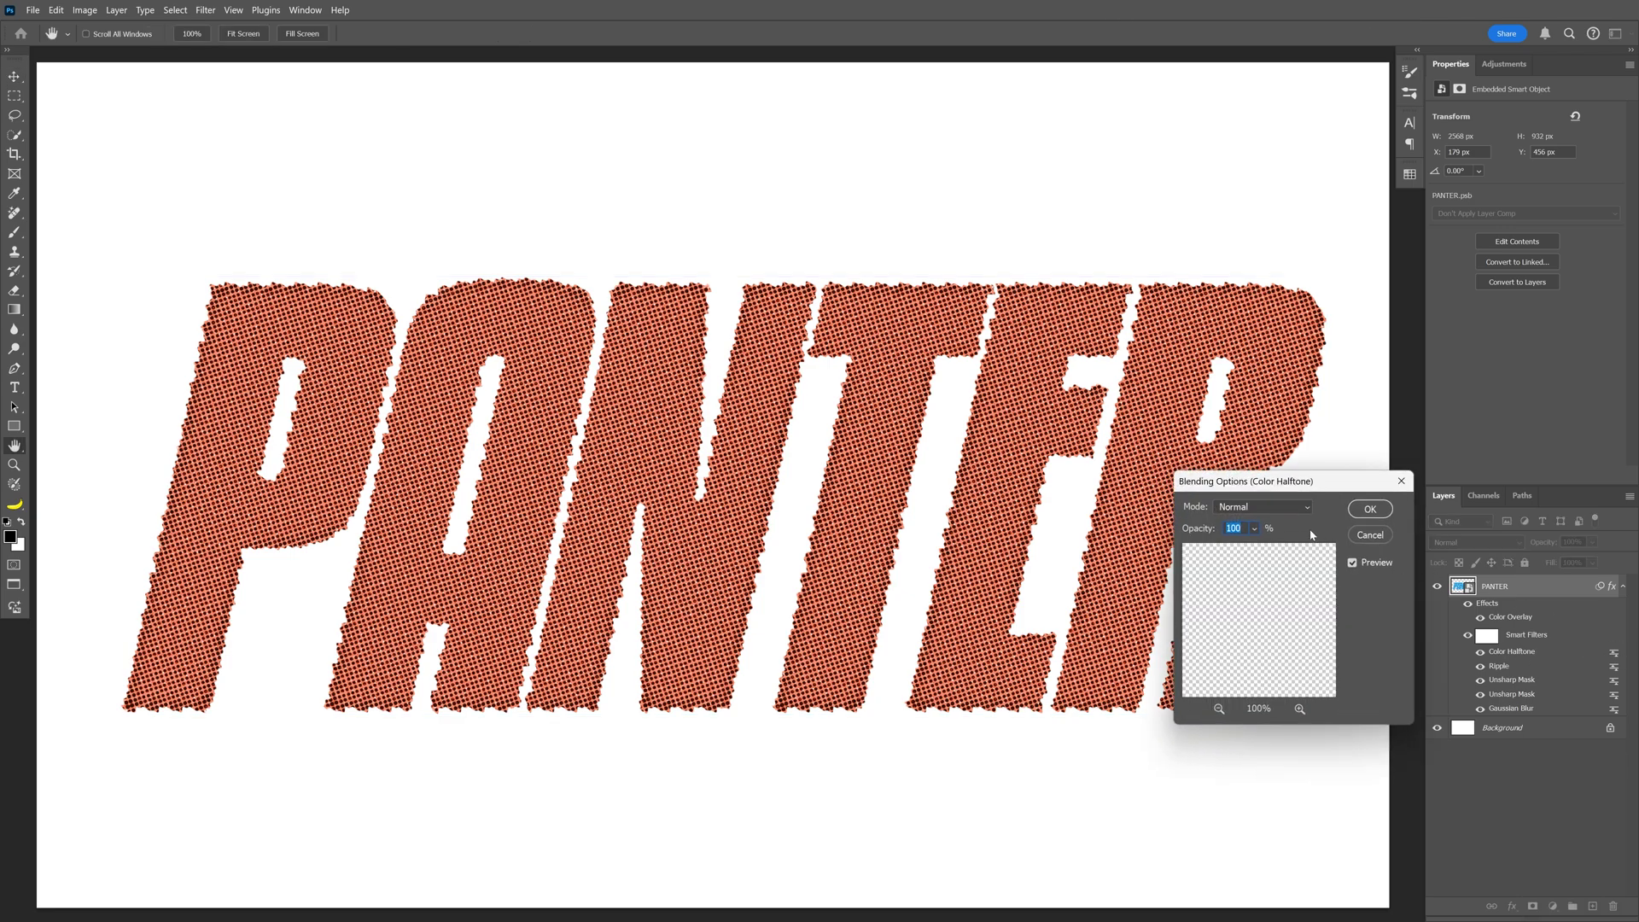
left_click(1263, 507)
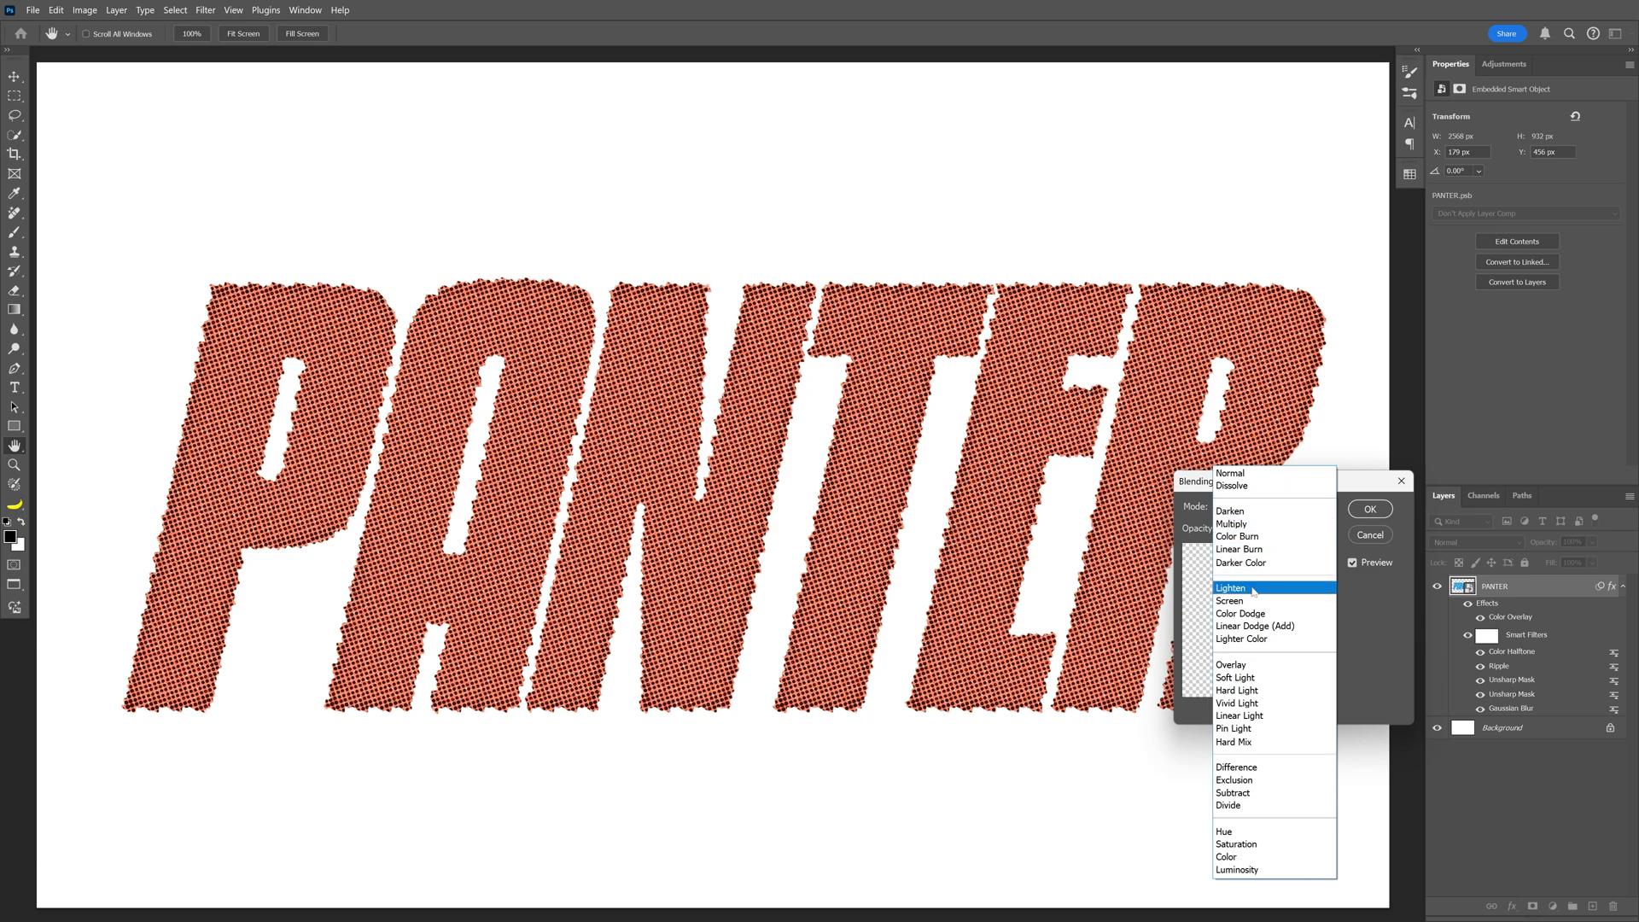
left_click(1253, 591)
left_click(1254, 529)
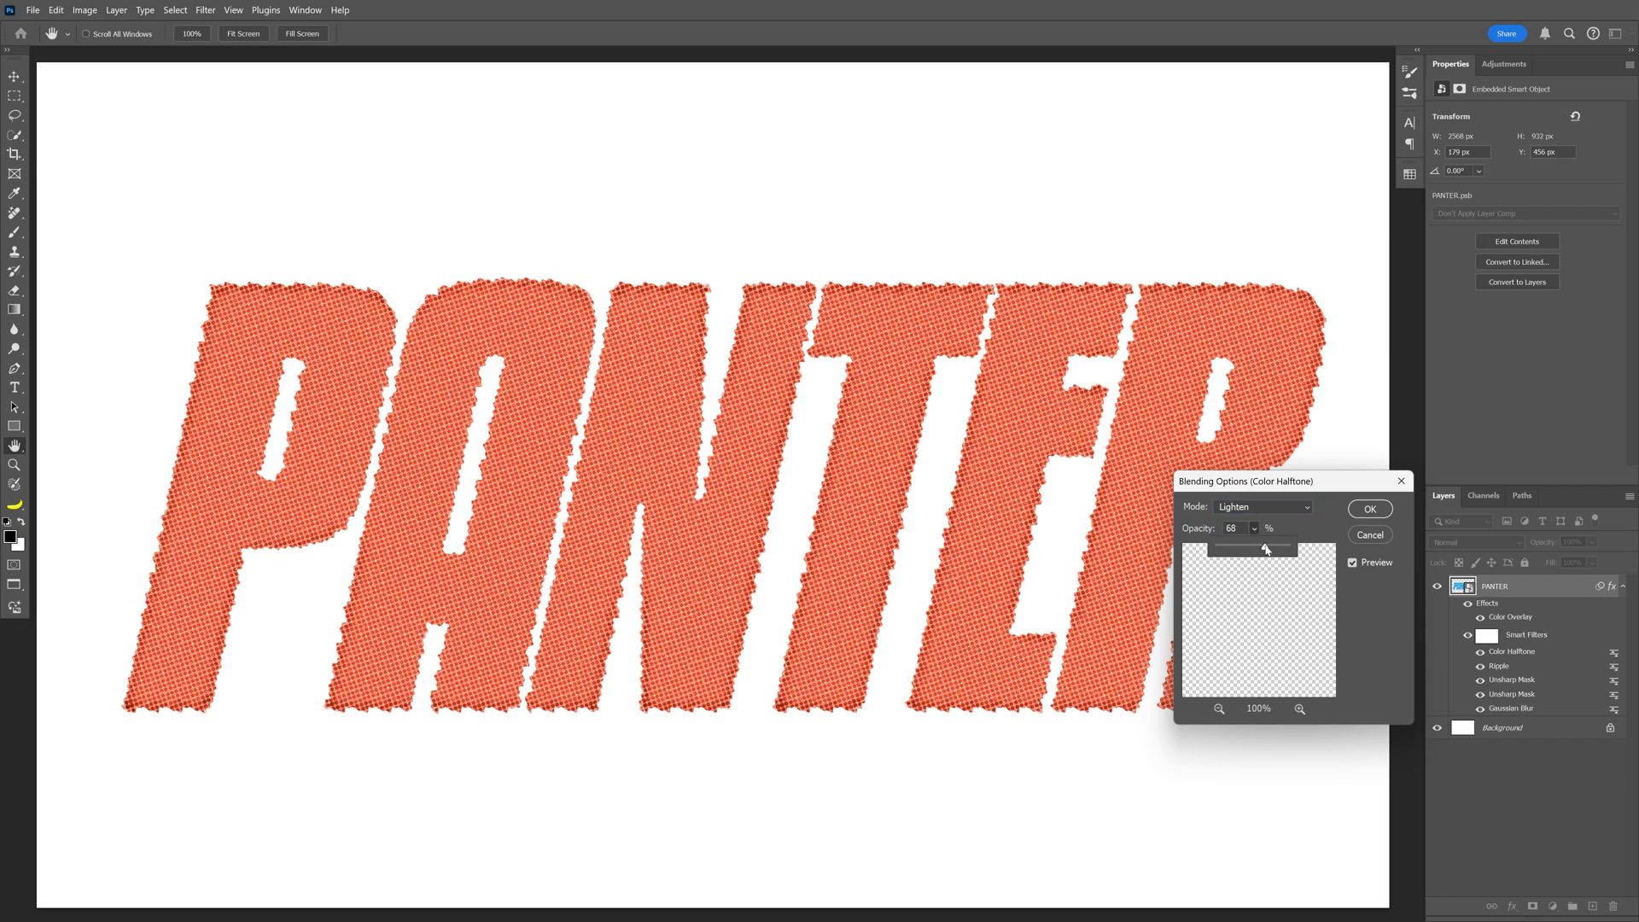
left_click_drag(1267, 551, 1273, 551)
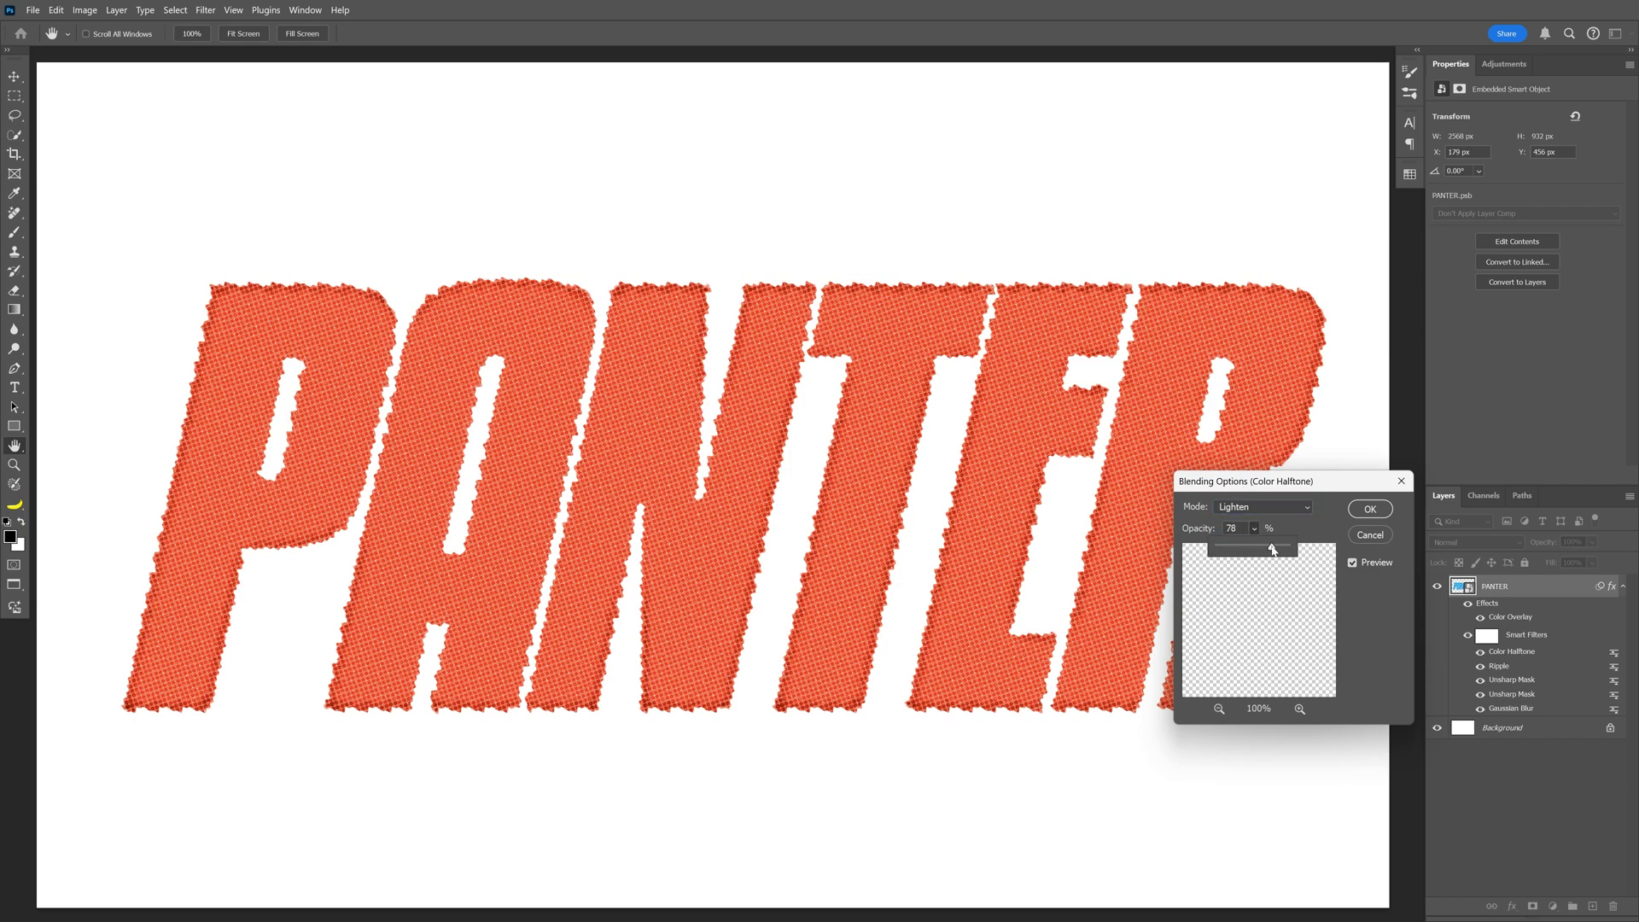
left_click(1370, 509)
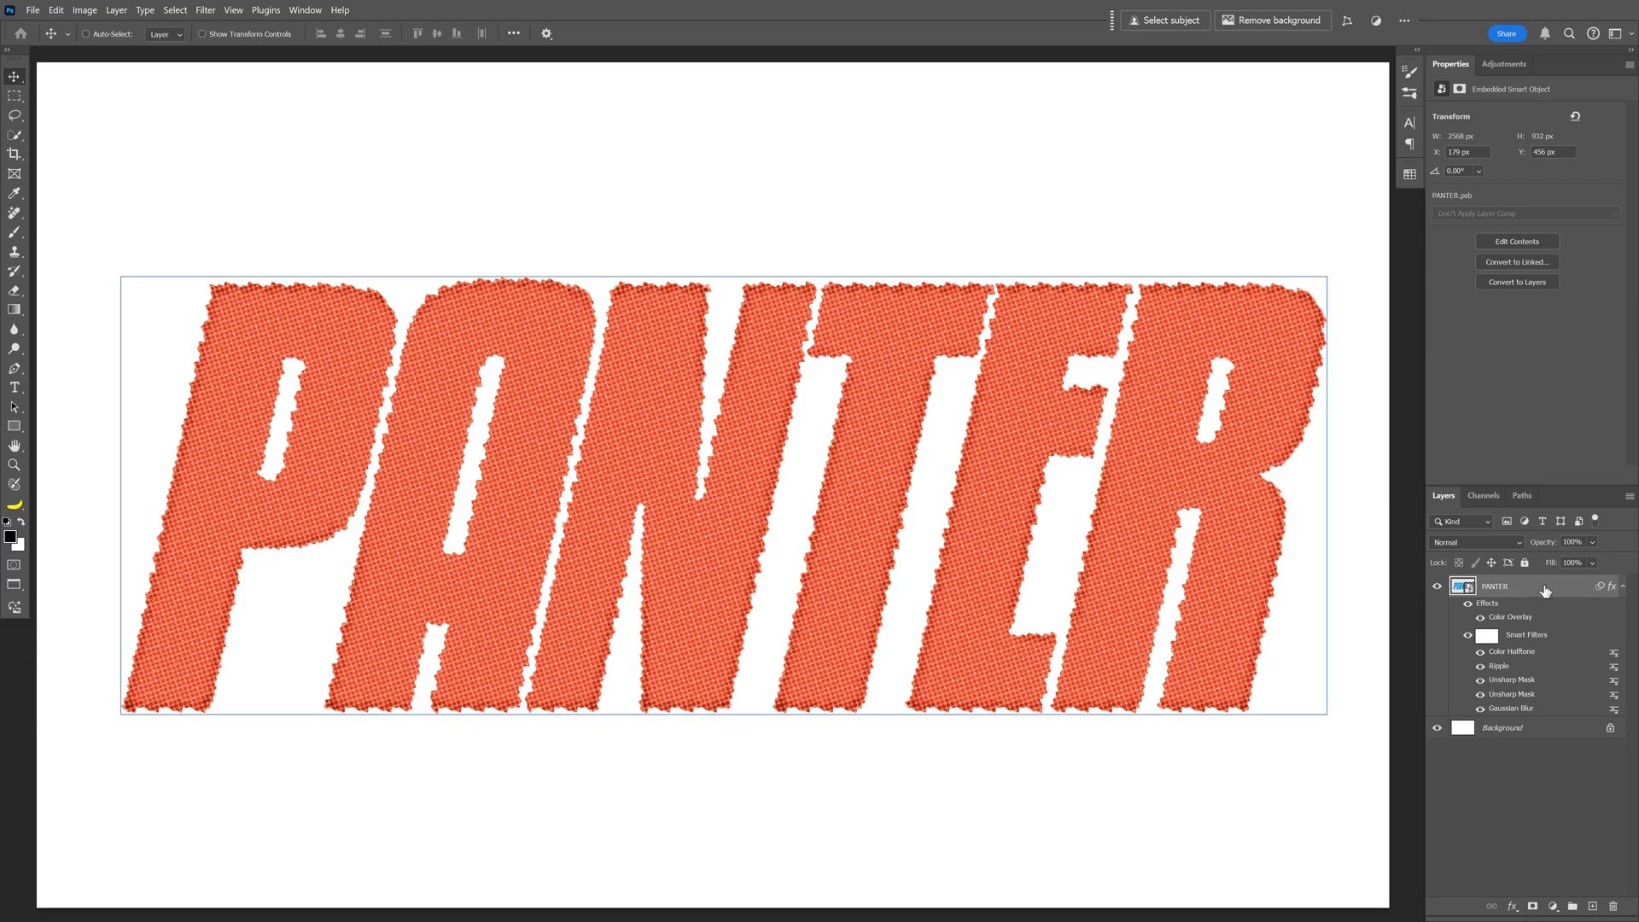
Duplicate PANTER with Ctrl+J and delete the copy's Color Overlay effect.
key("ctrl")
key("ctrl+j")
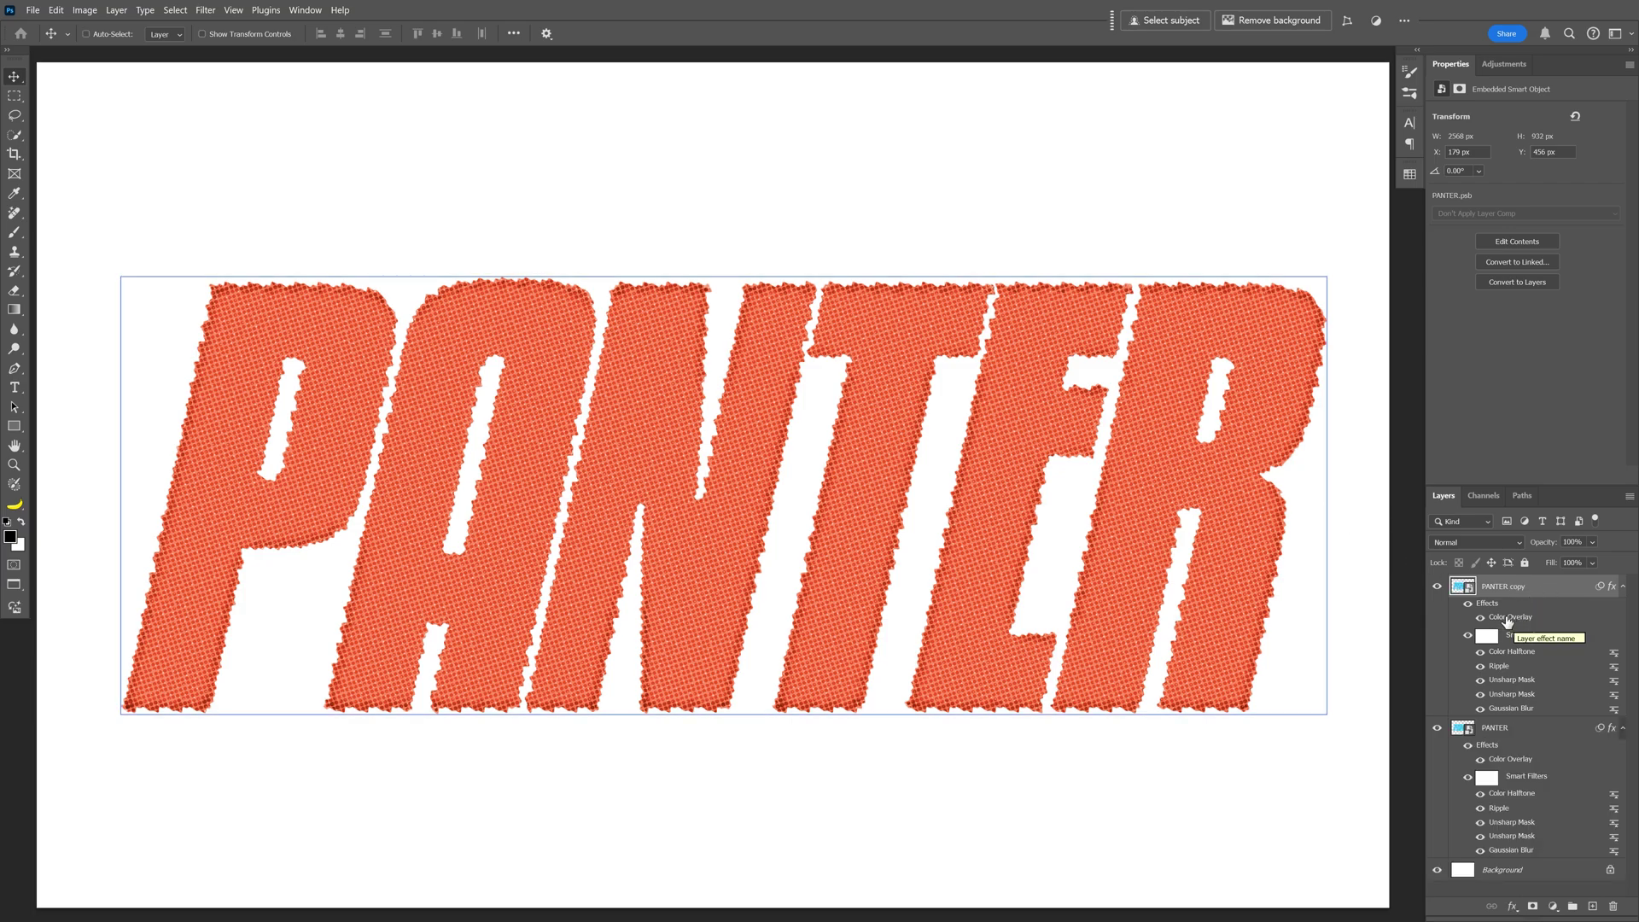
left_click_drag(1516, 619, 1615, 906)
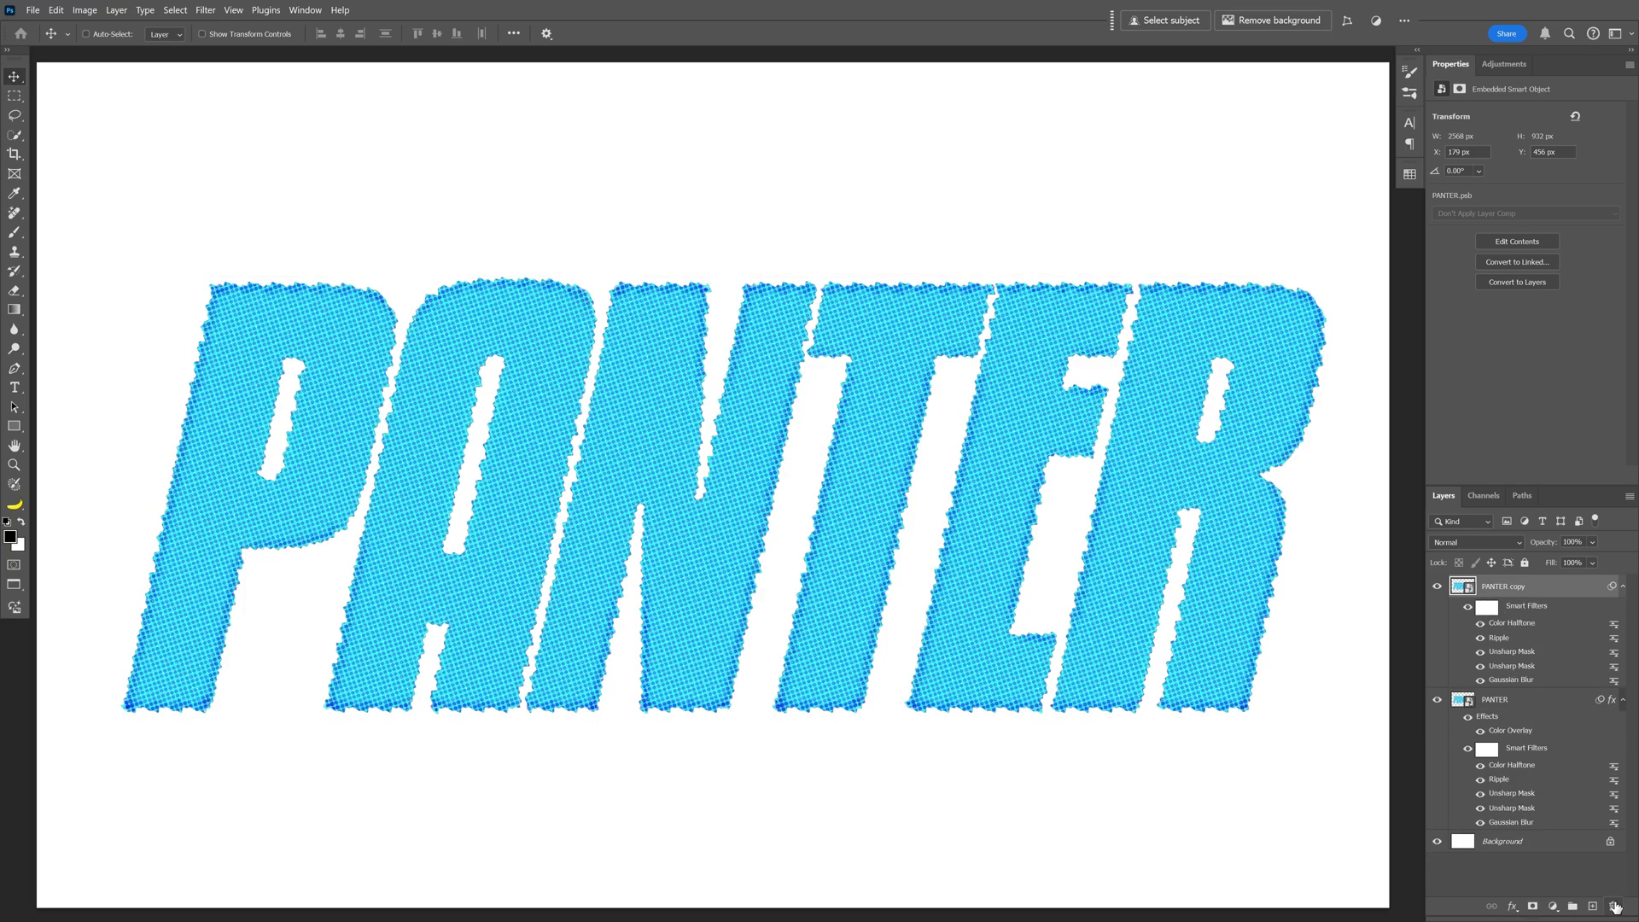
Set the PANTER copy to Hard Light and shift it 14 px right.
left_click(1469, 541)
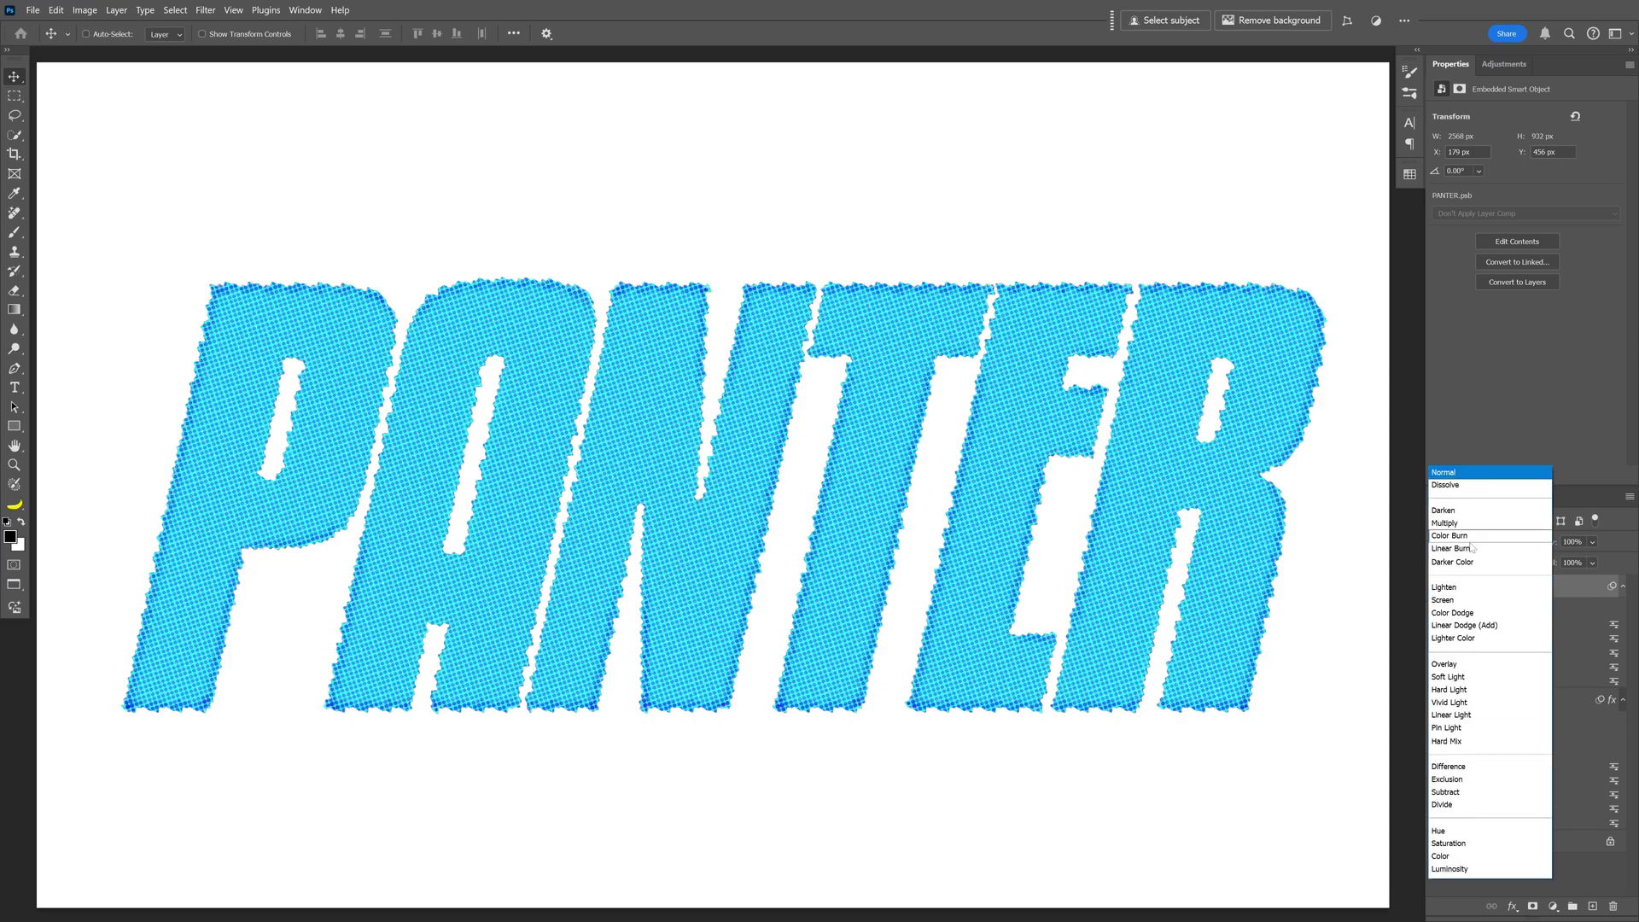
left_click(1466, 690)
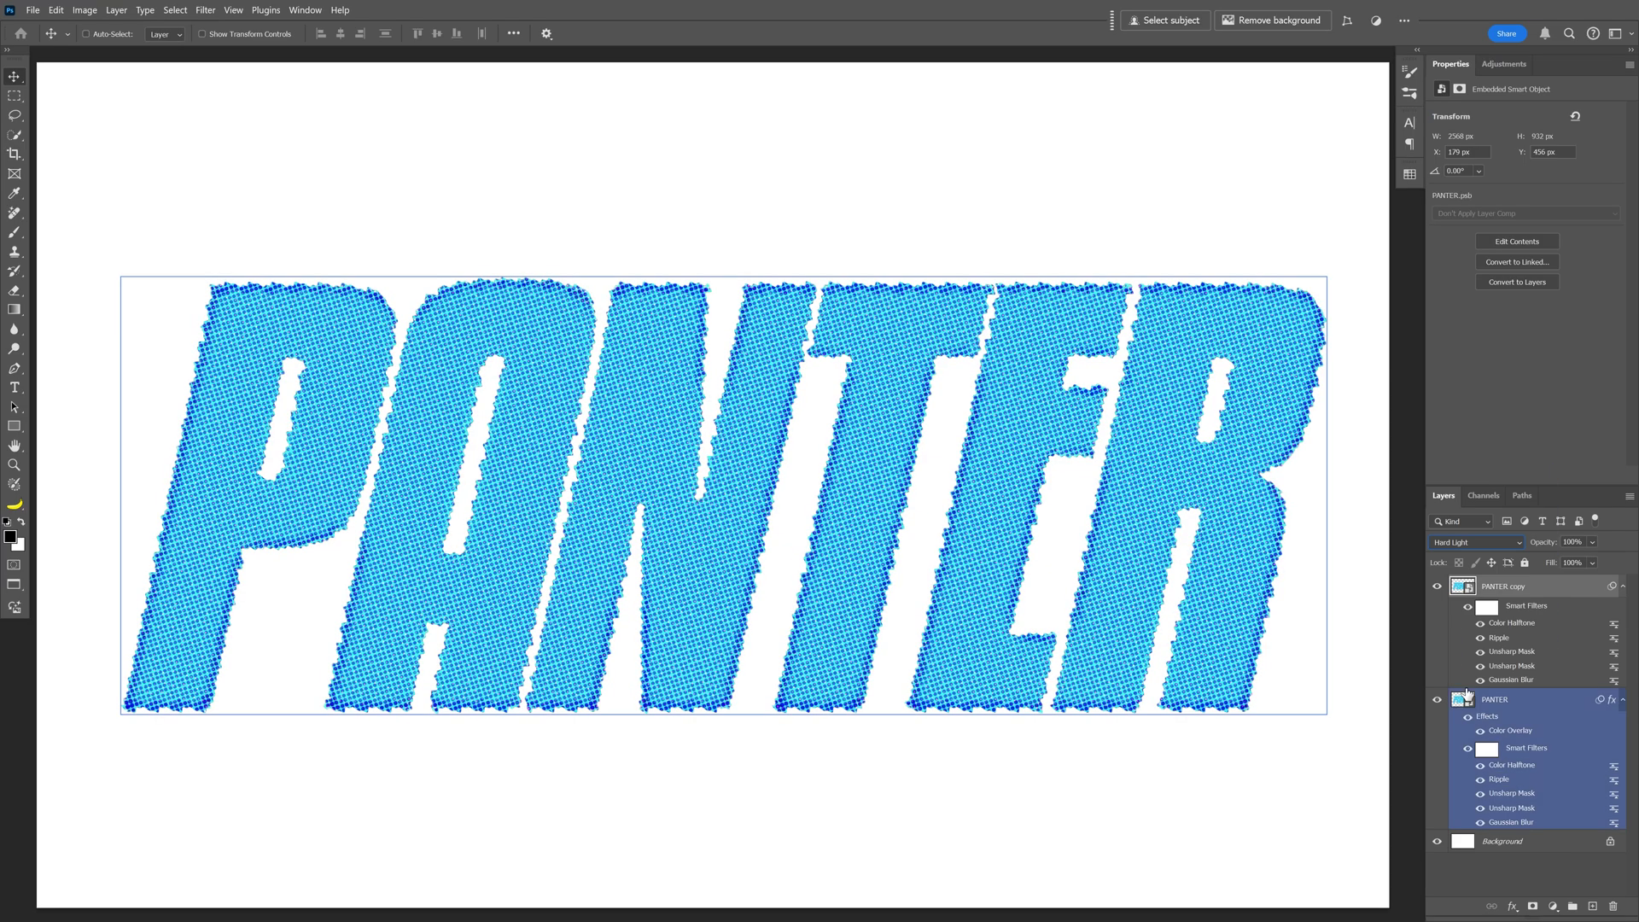
left_click_drag(233, 538, 248, 531)
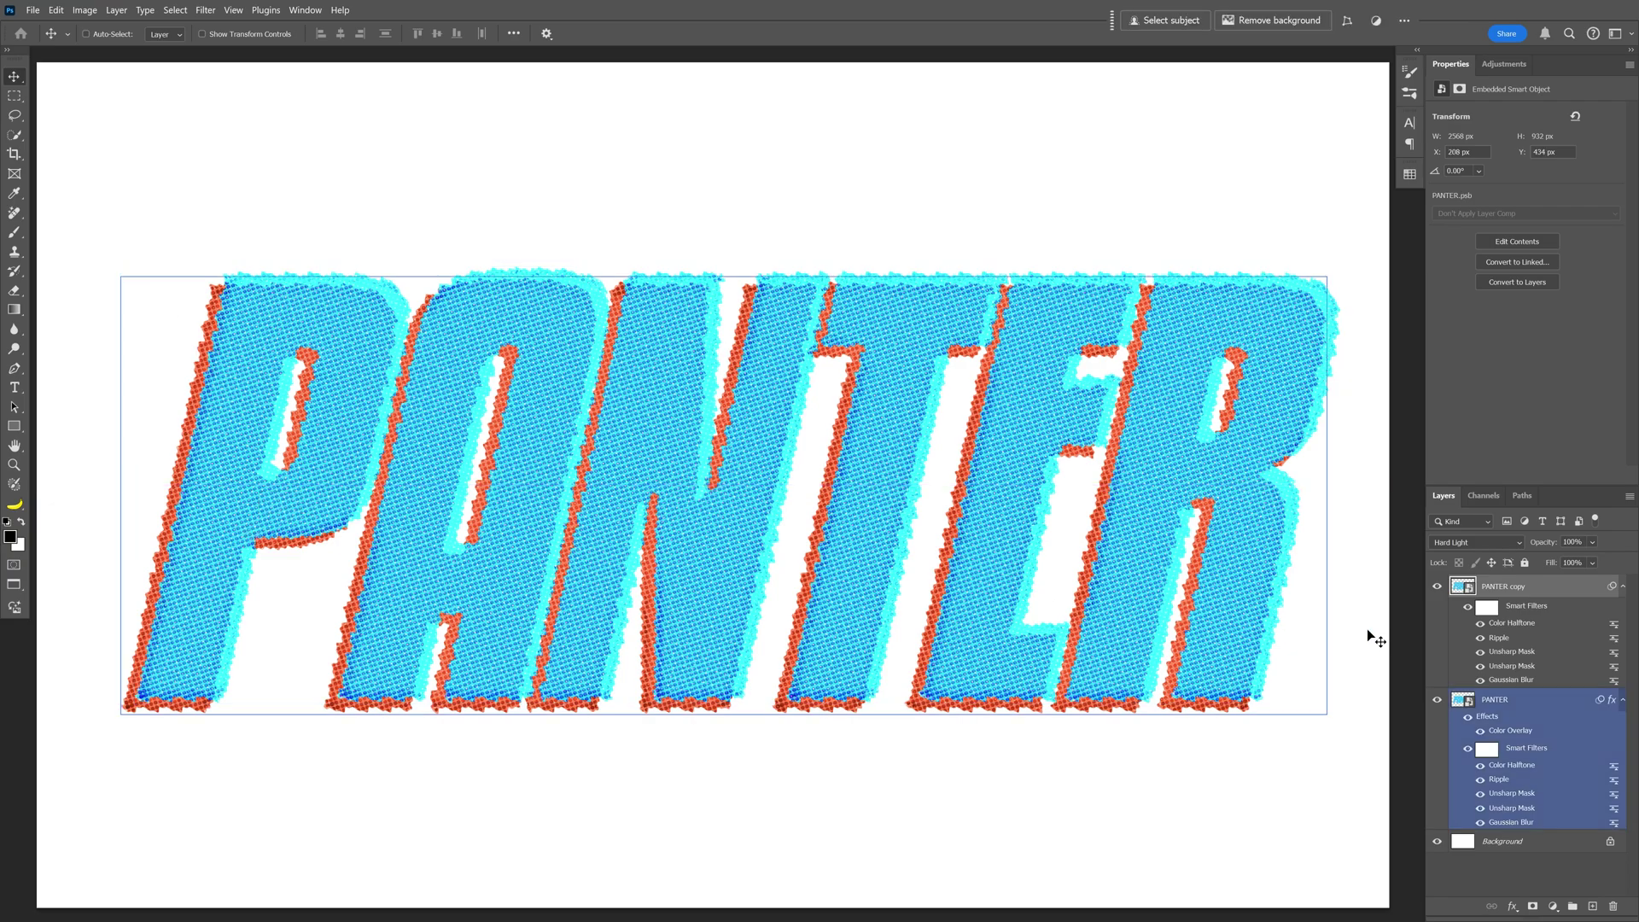
Lower the copy's Color Halftone filter opacity to 40%.
double_click(1615, 626)
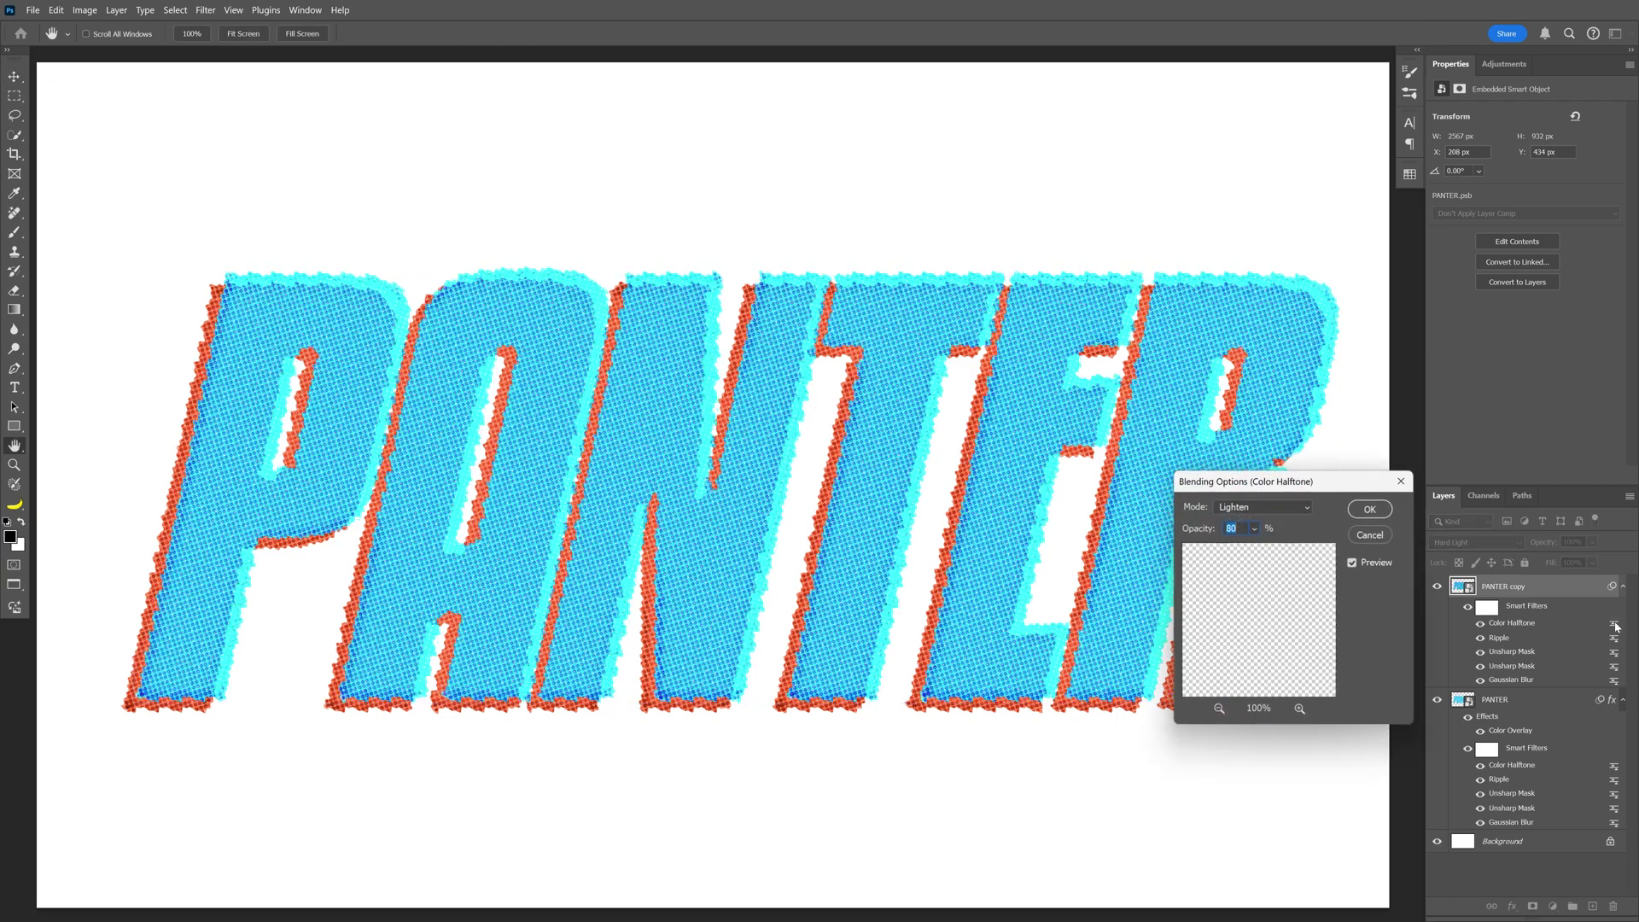
left_click_drag(1267, 550, 1267, 551)
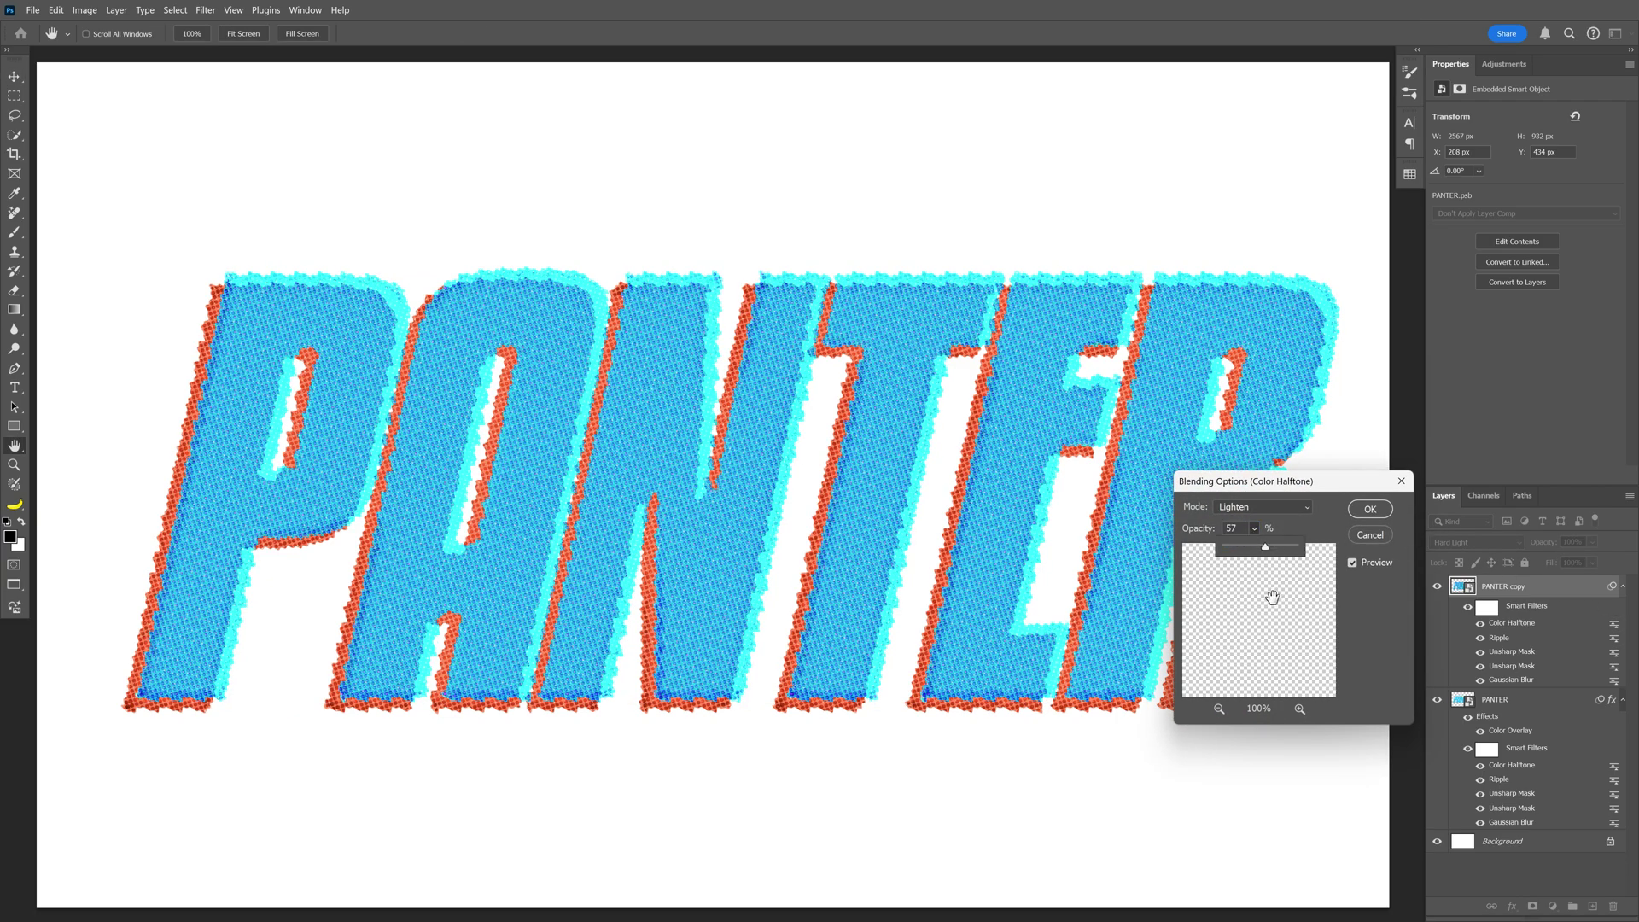
left_click_drag(1264, 548, 1260, 551)
left_click(1367, 508)
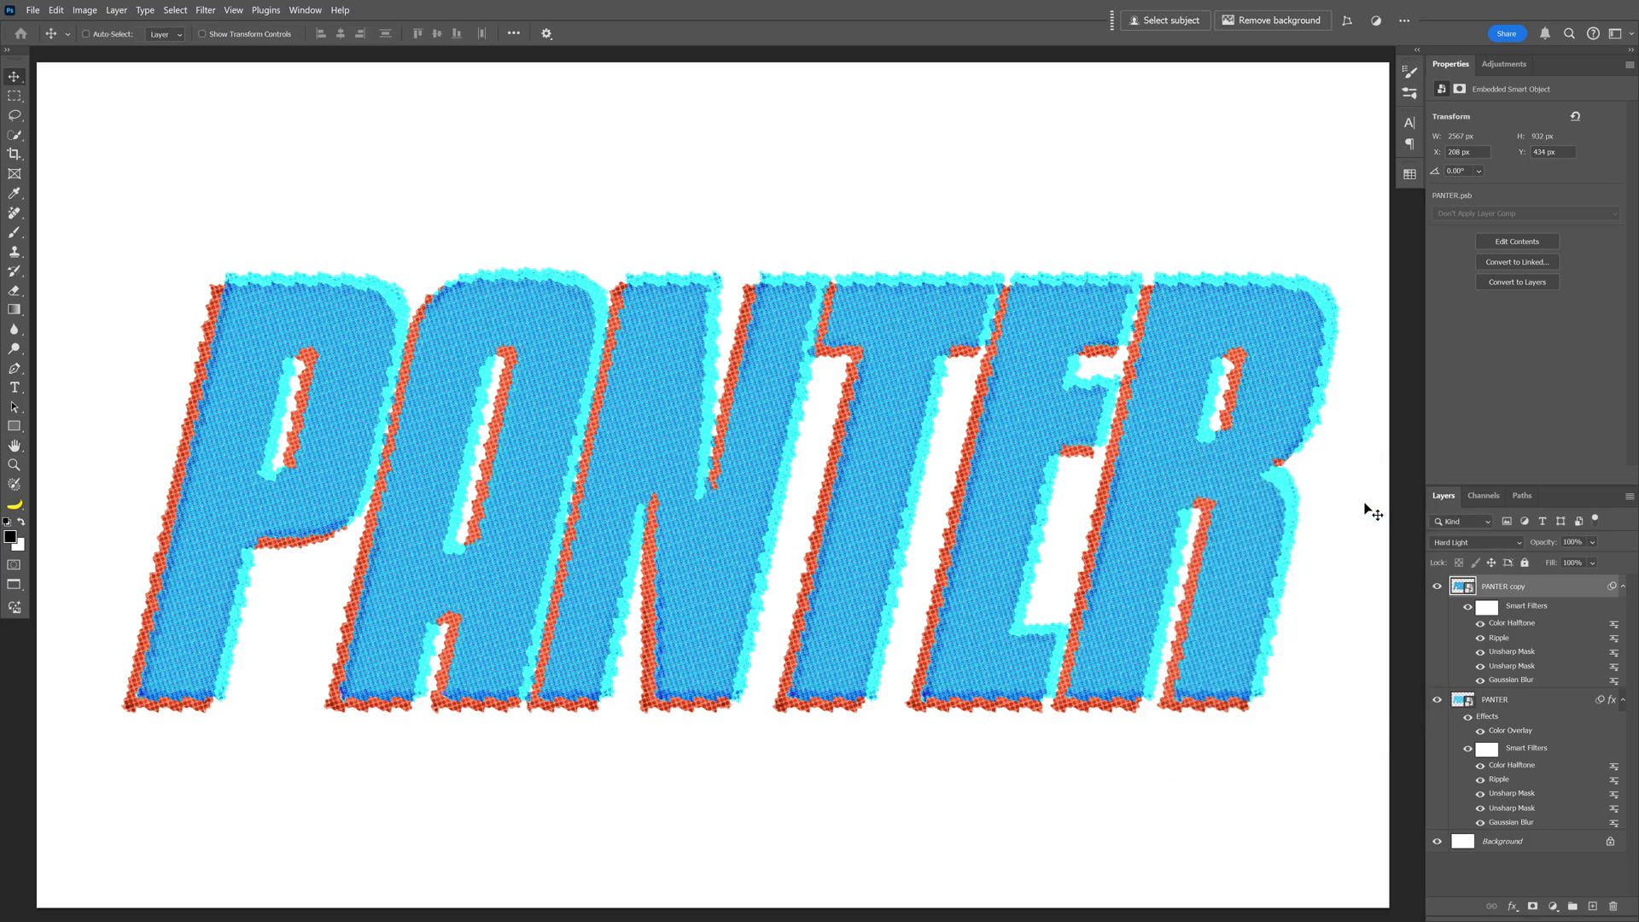
Add a dark grey Solid Color fill layer above Background.
left_click(1551, 843)
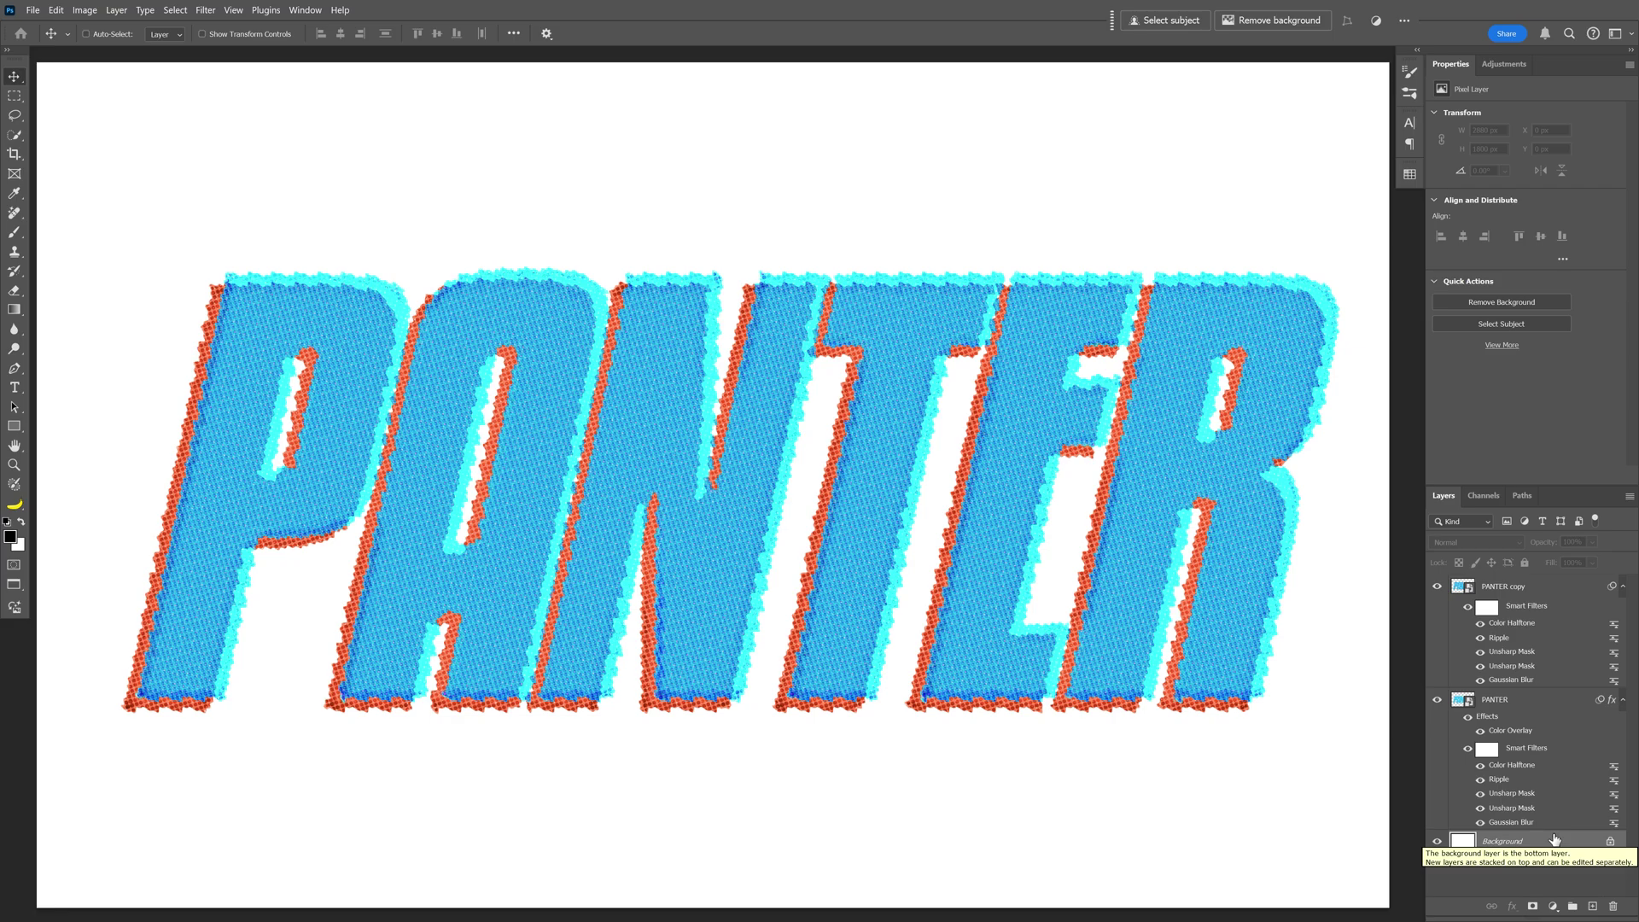
left_click(1553, 906)
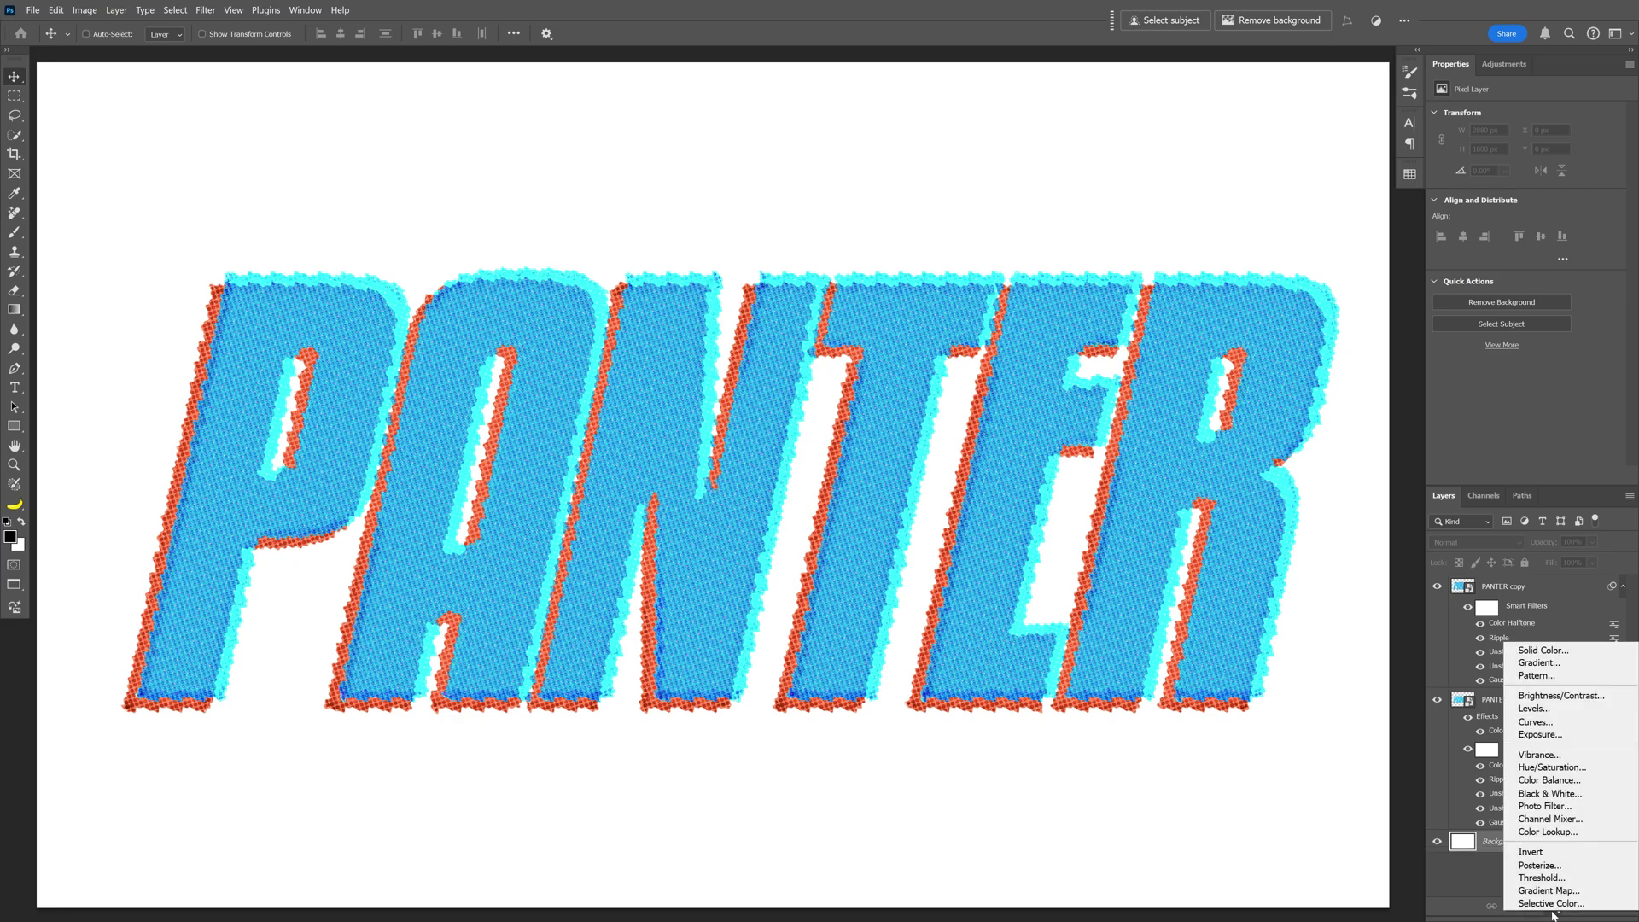
left_click(1566, 653)
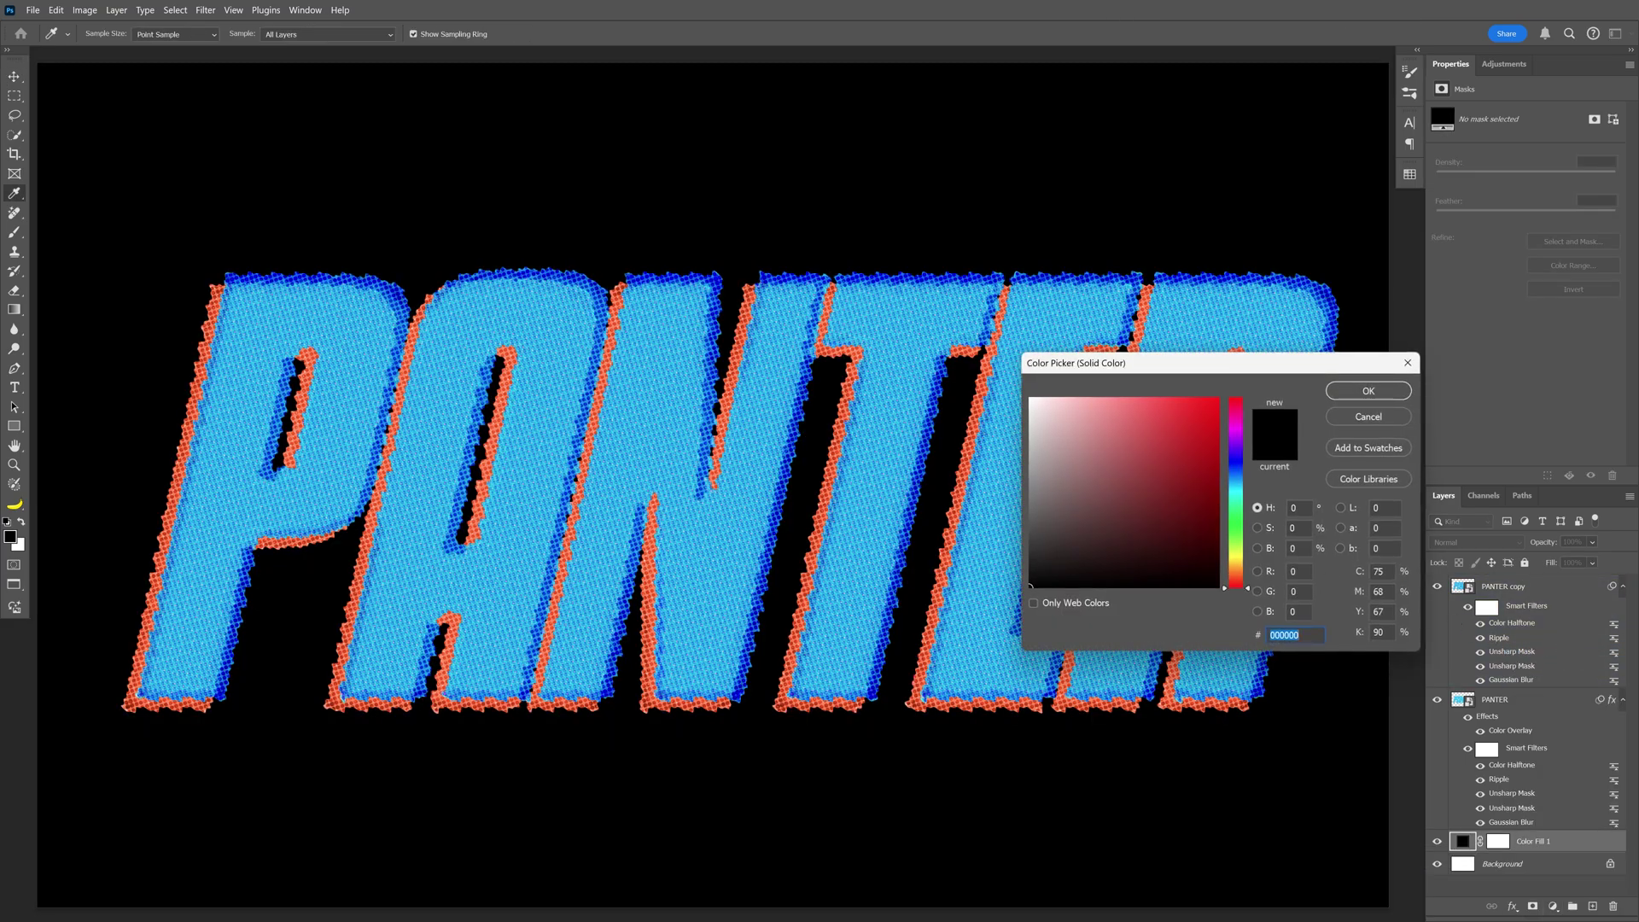
type("20")
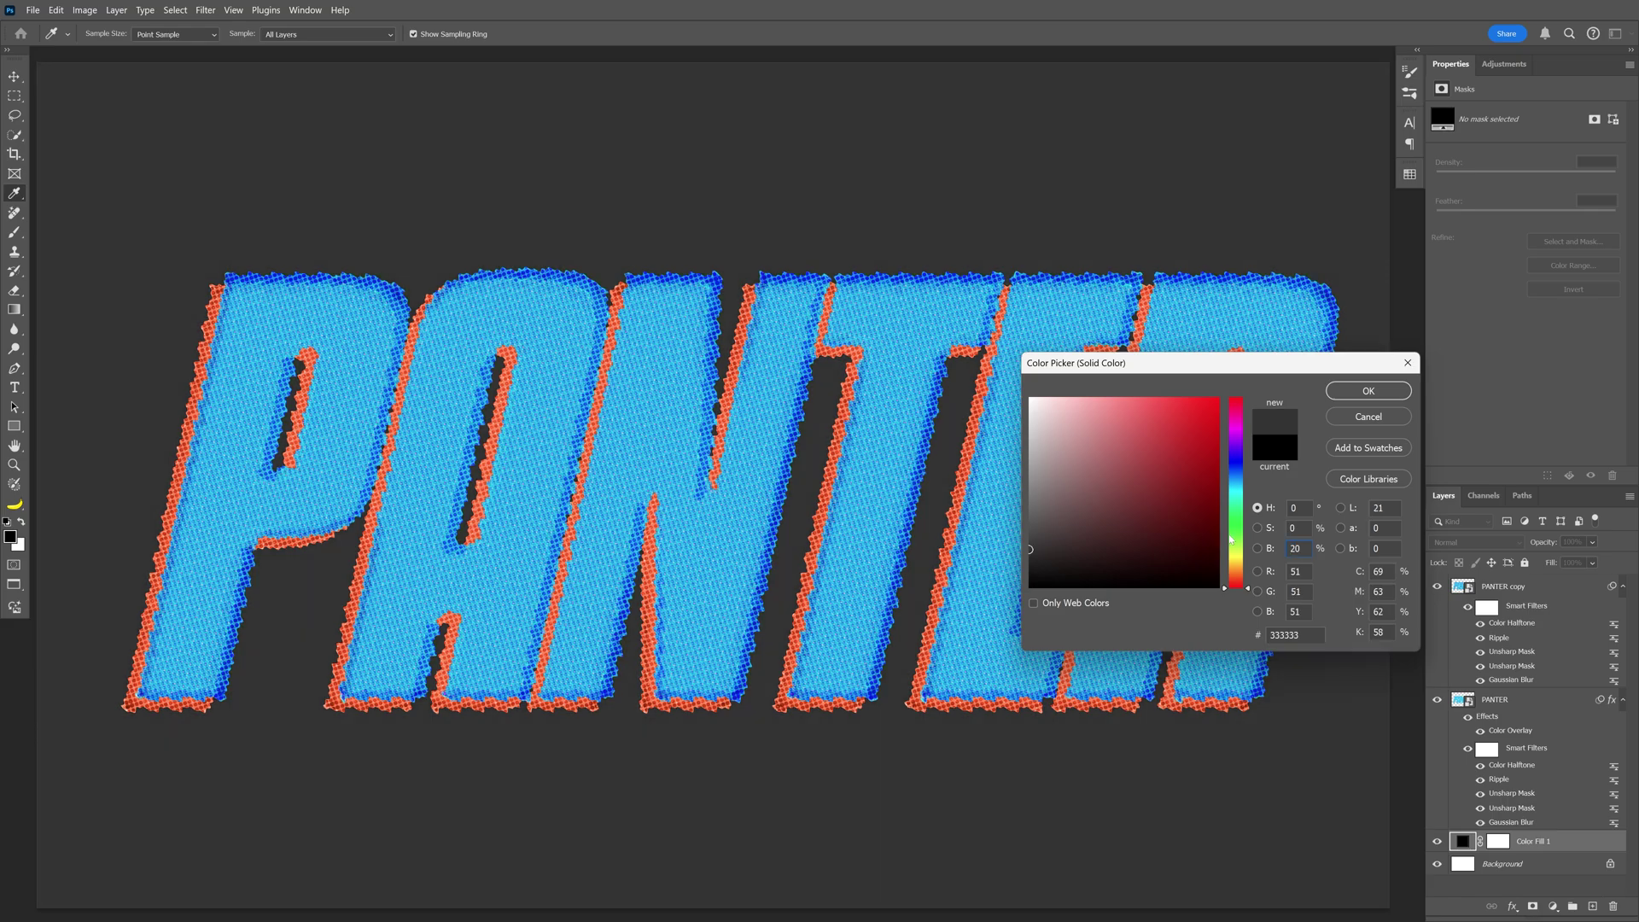
left_click(1368, 391)
key("v")
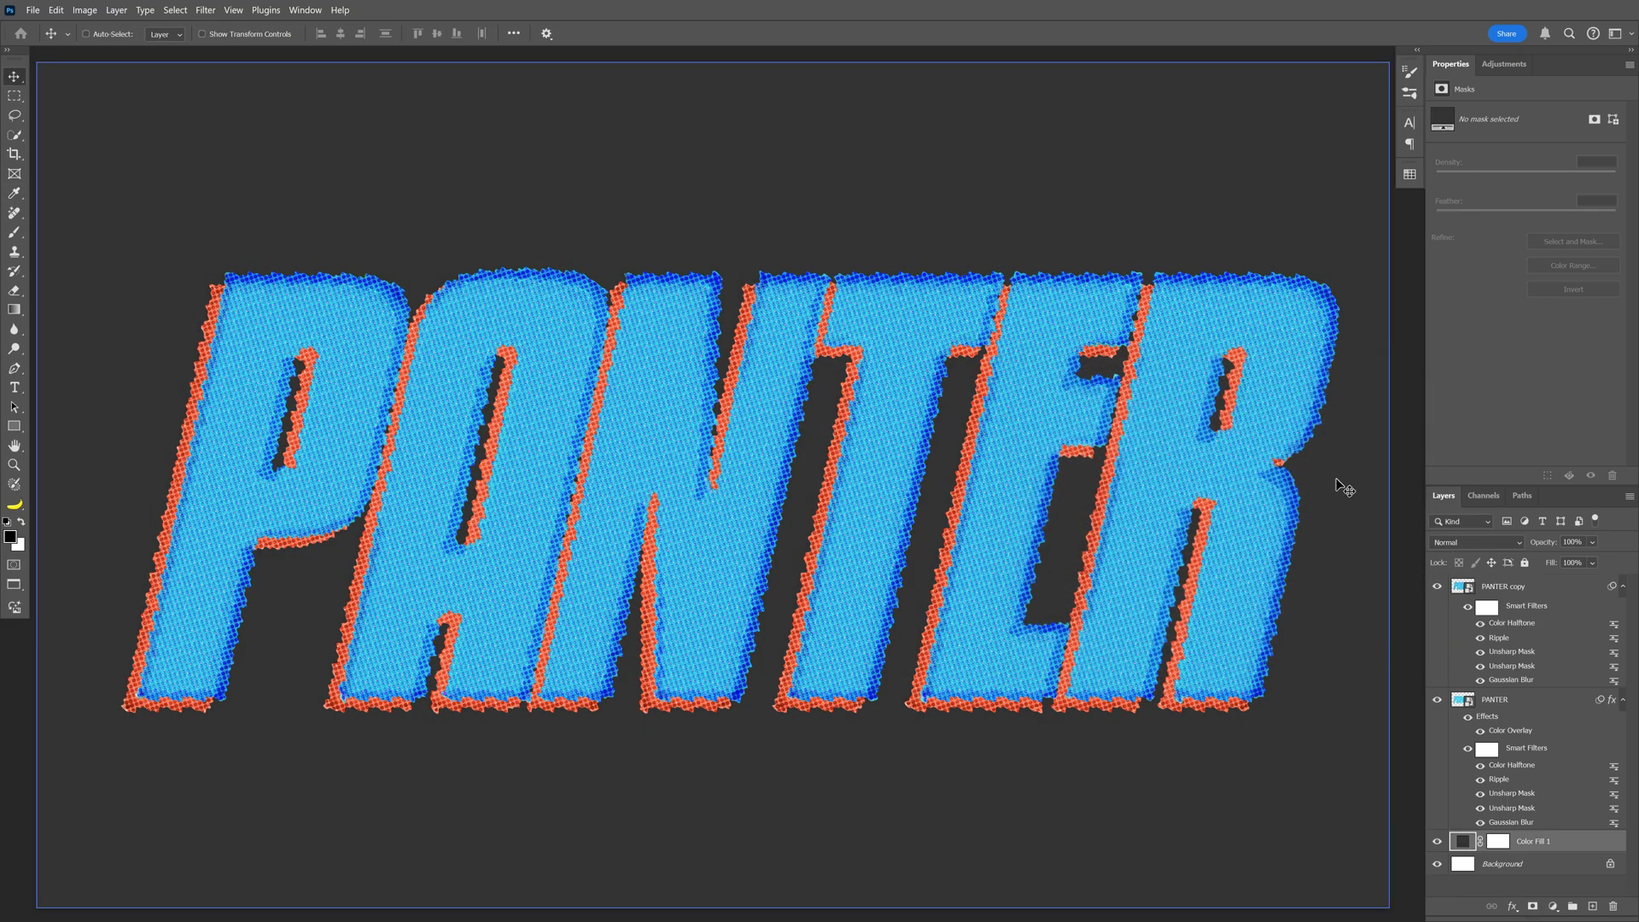
Convert the fill layer to a smart object and apply Color Halftone to it.
left_click(206, 10)
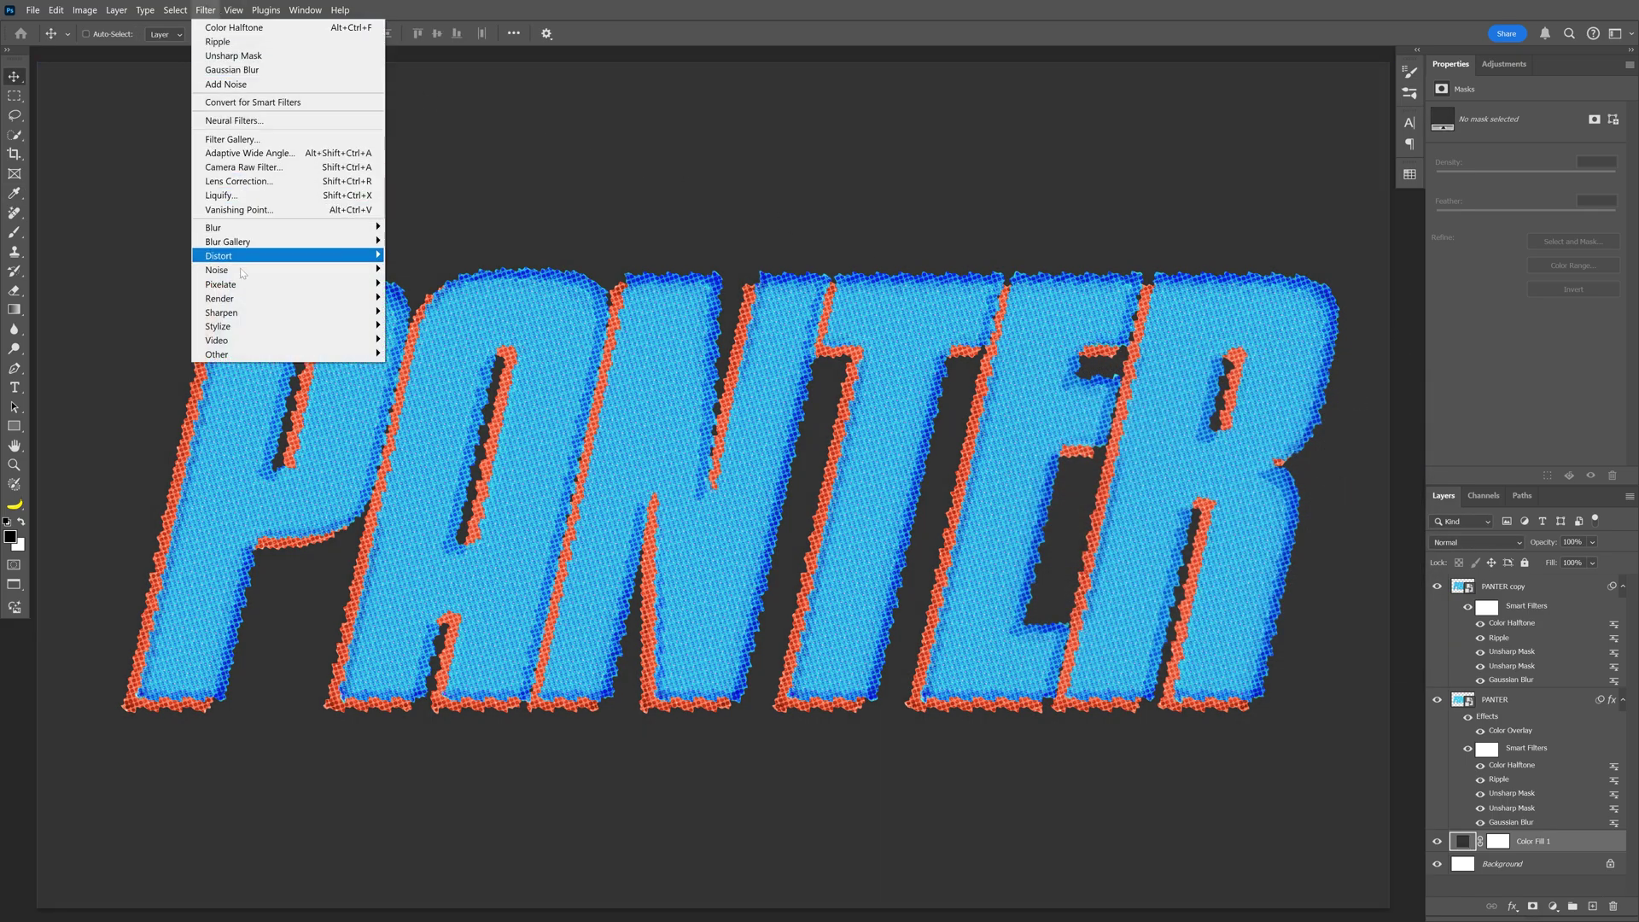
mouse_move(244, 288)
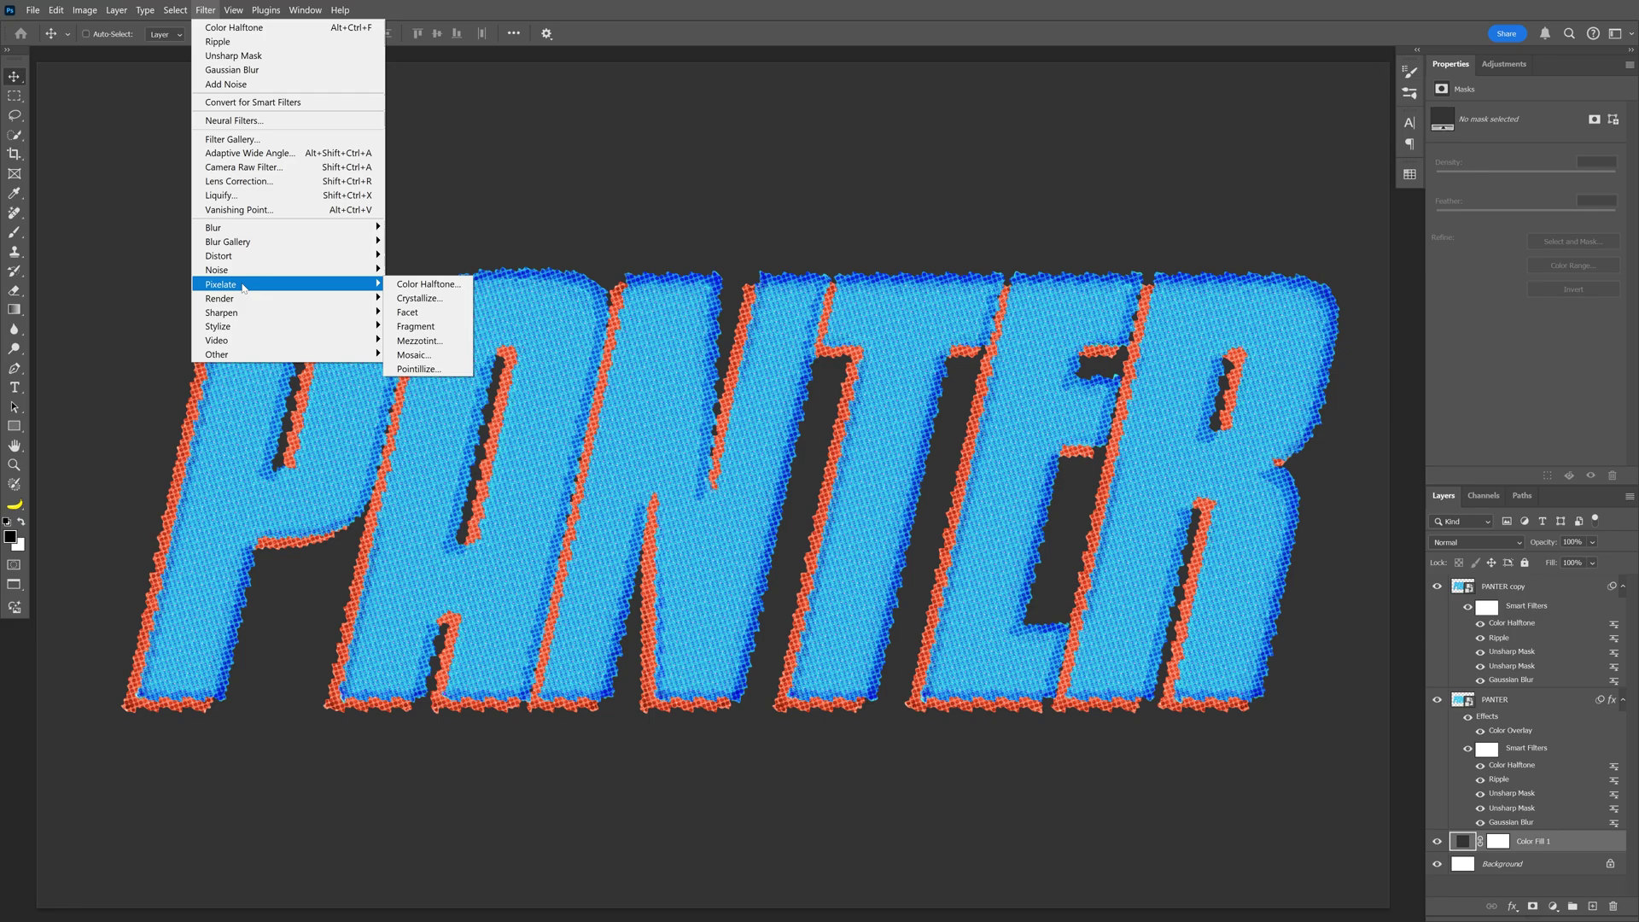
left_click(425, 286)
left_click(793, 349)
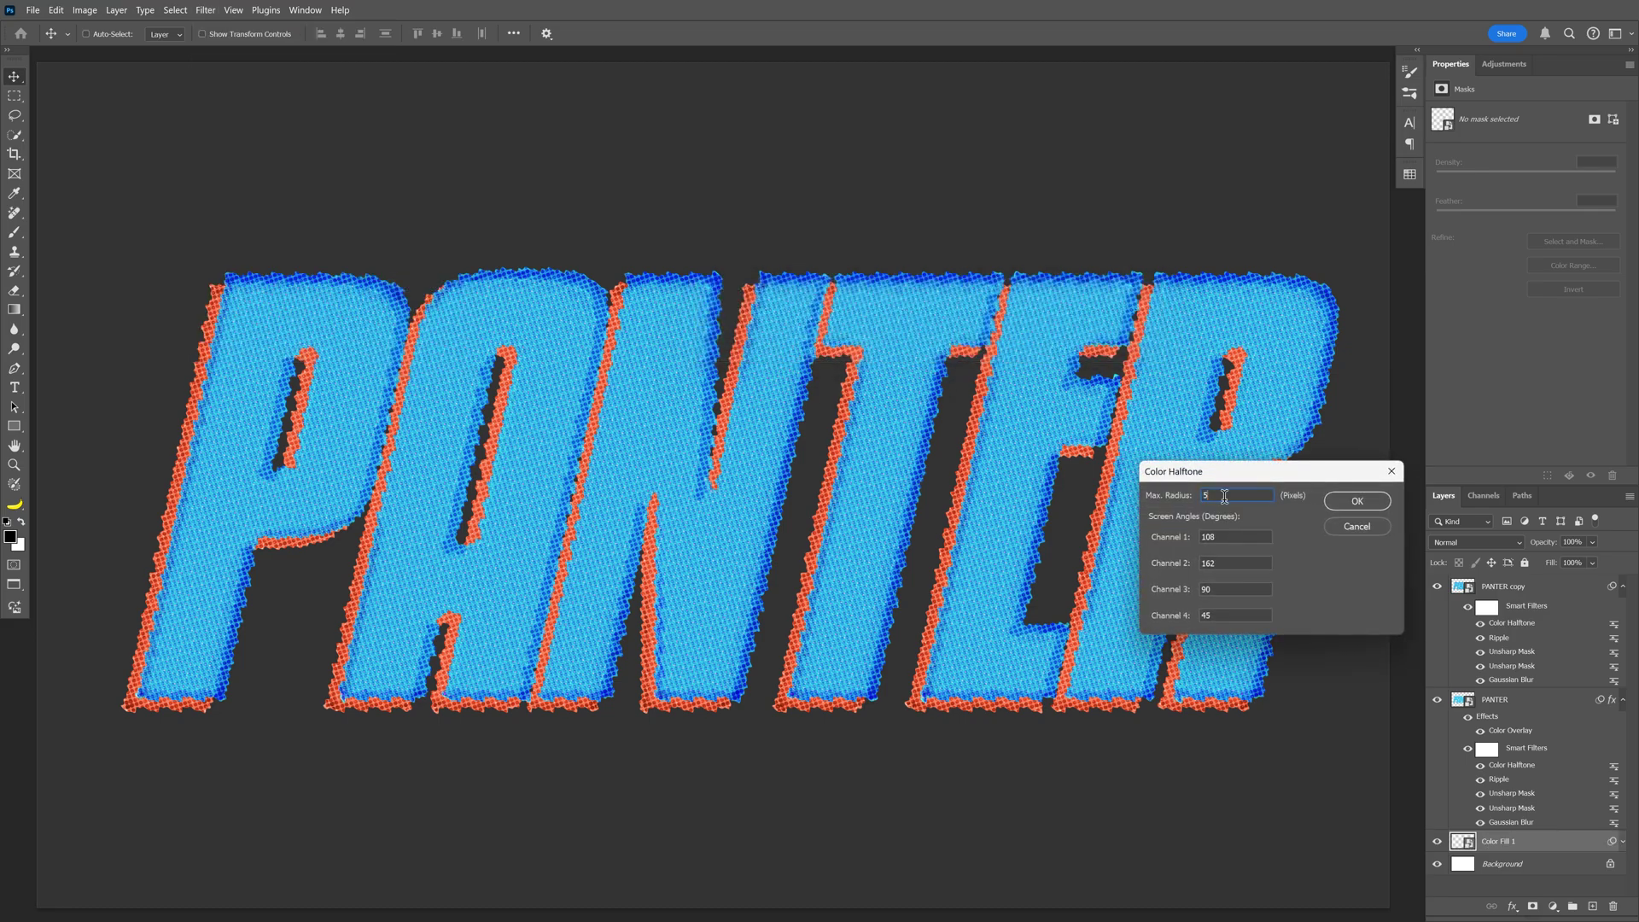
left_click(1358, 503)
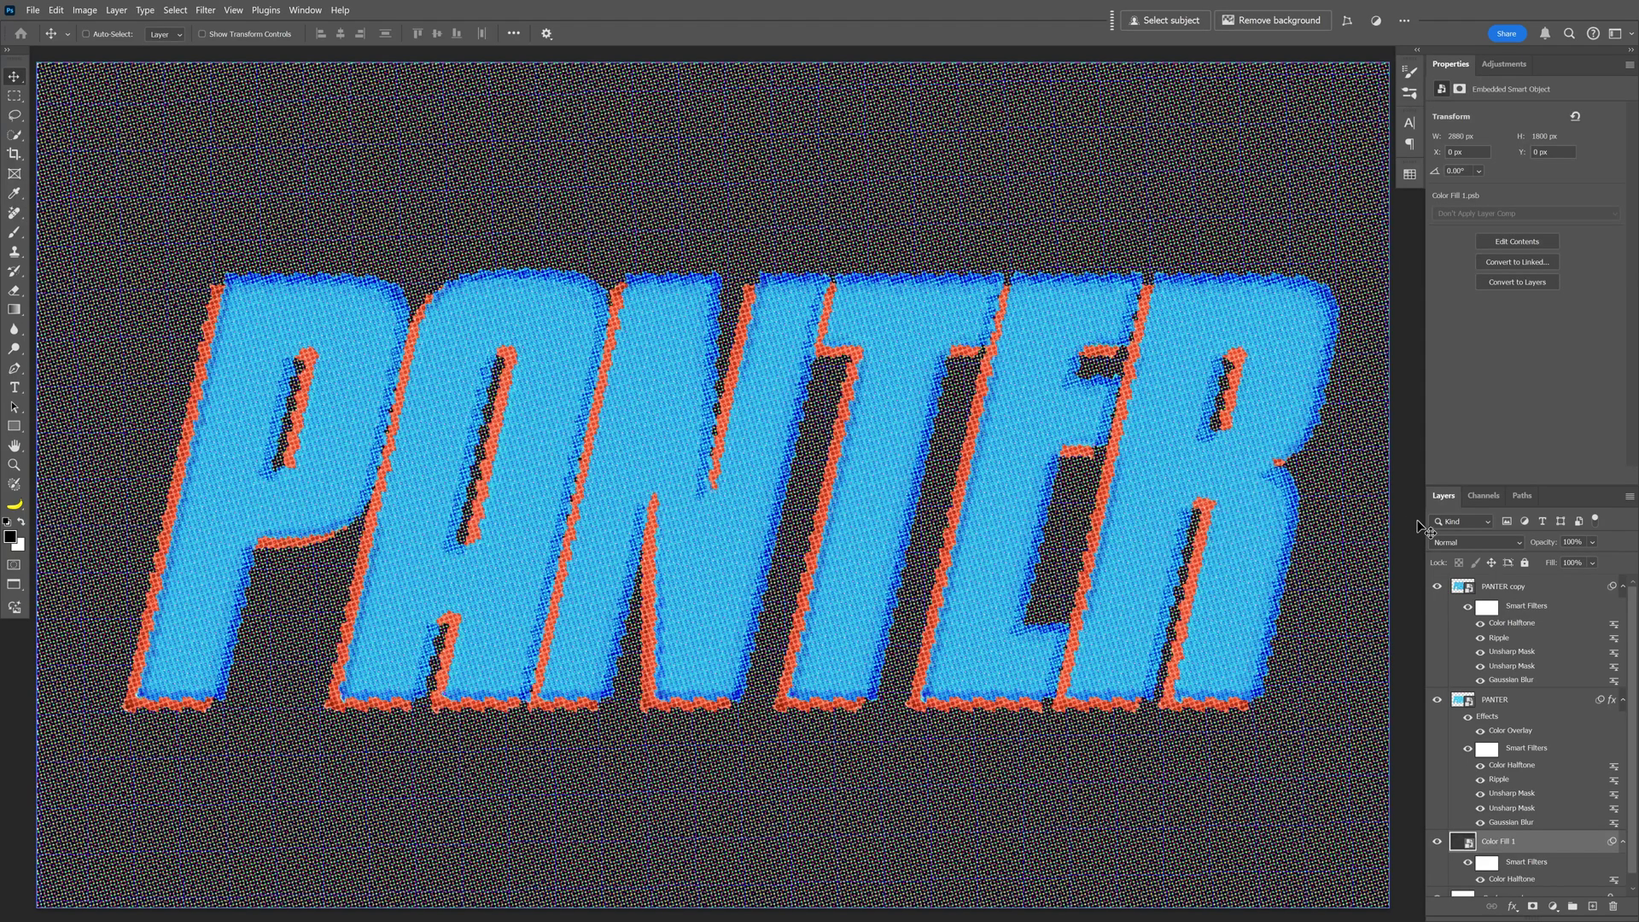
Blend the halftone fill layer in Vivid Light at 14% opacity.
left_click(1462, 544)
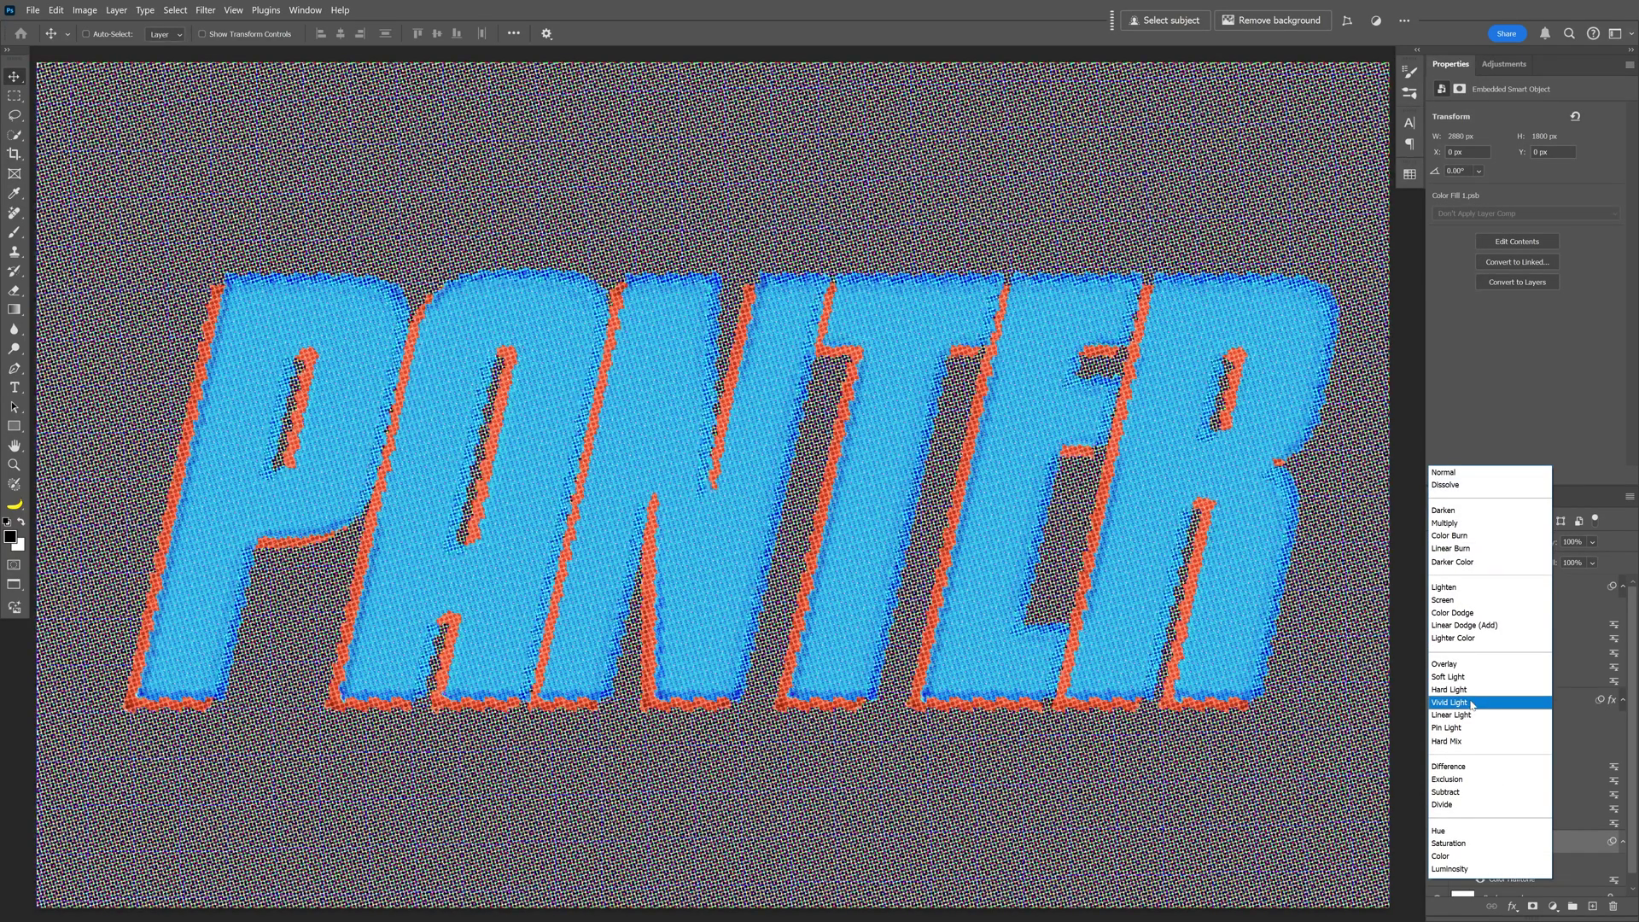
left_click(1452, 702)
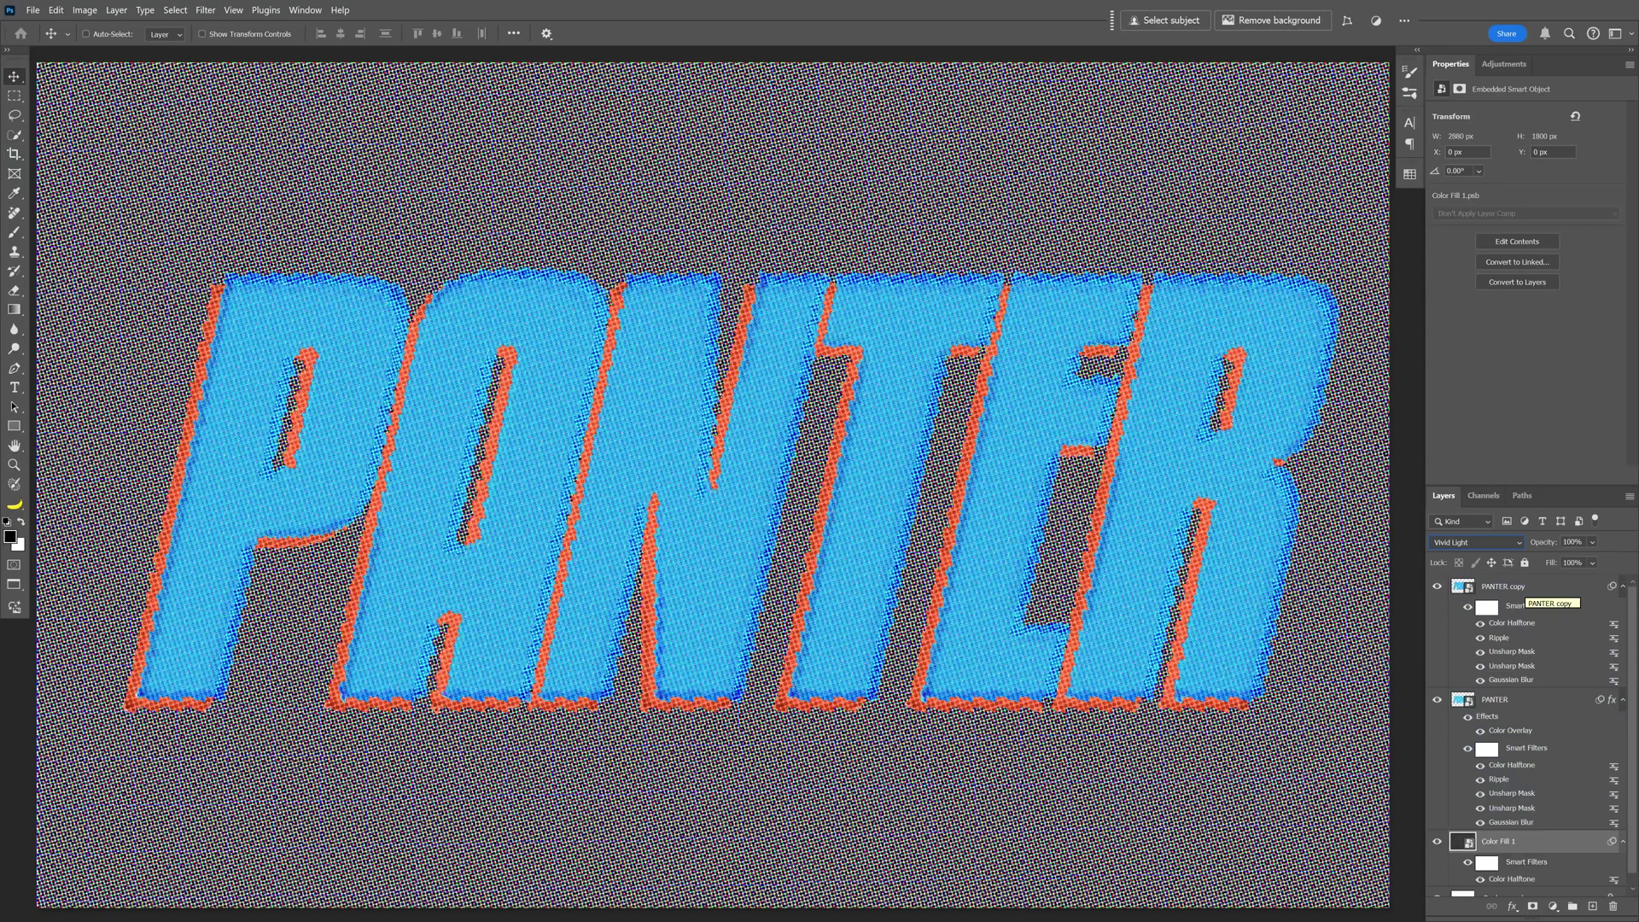
left_click(1592, 542)
left_click_drag(1584, 561, 1569, 561)
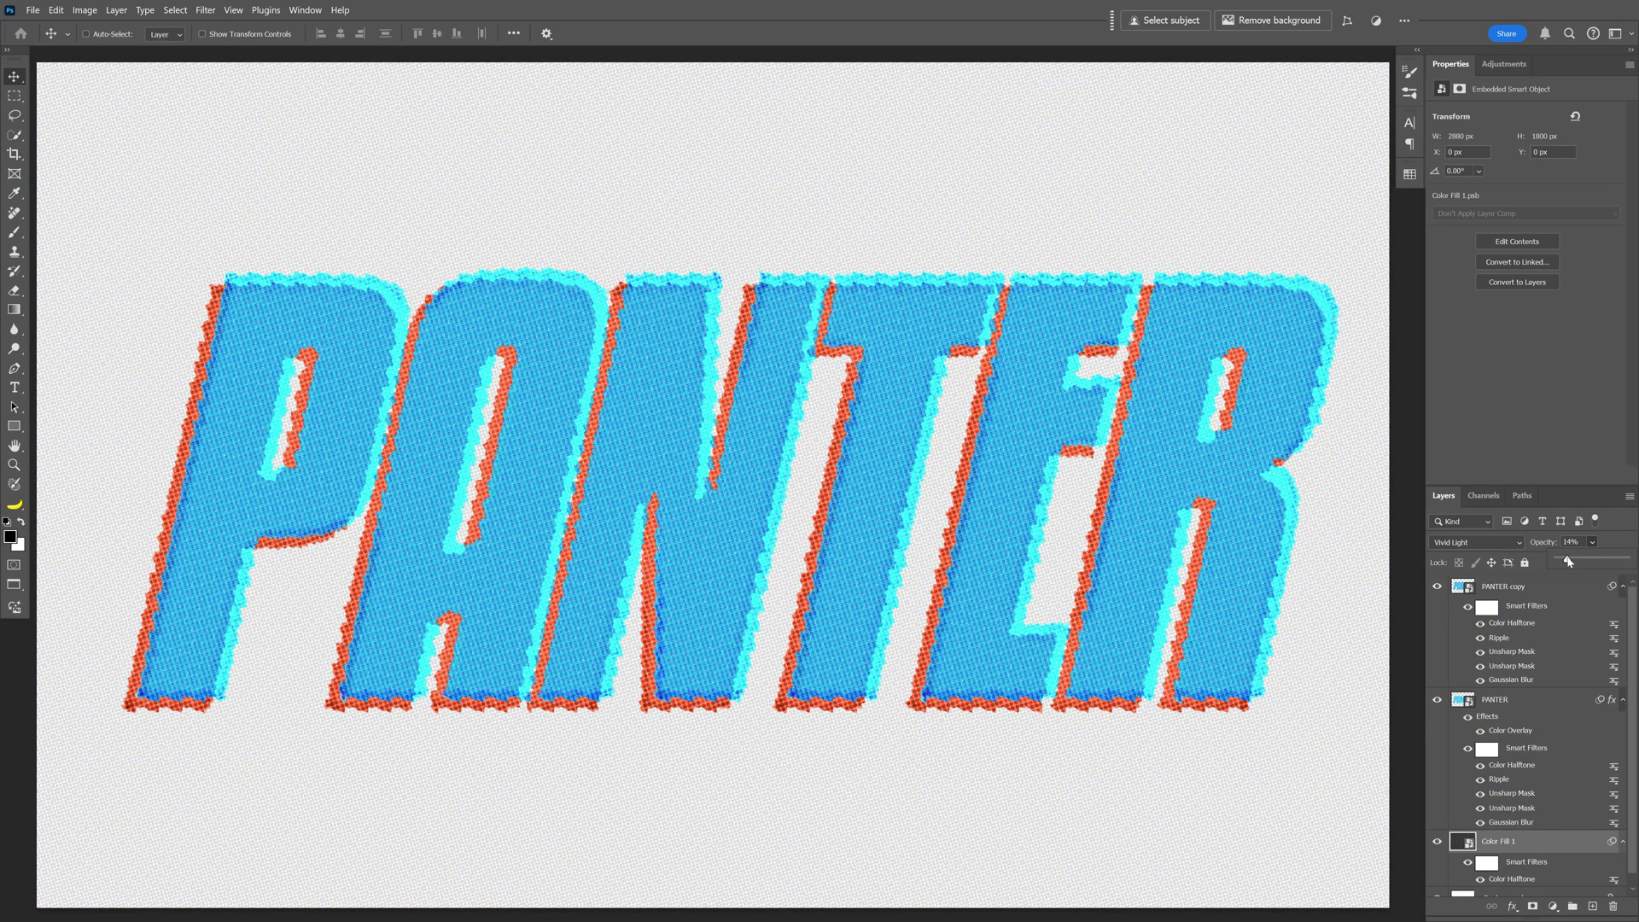
Add a cream #f6e6d5 Solid Color fill layer directly above Background.
left_click(1501, 893)
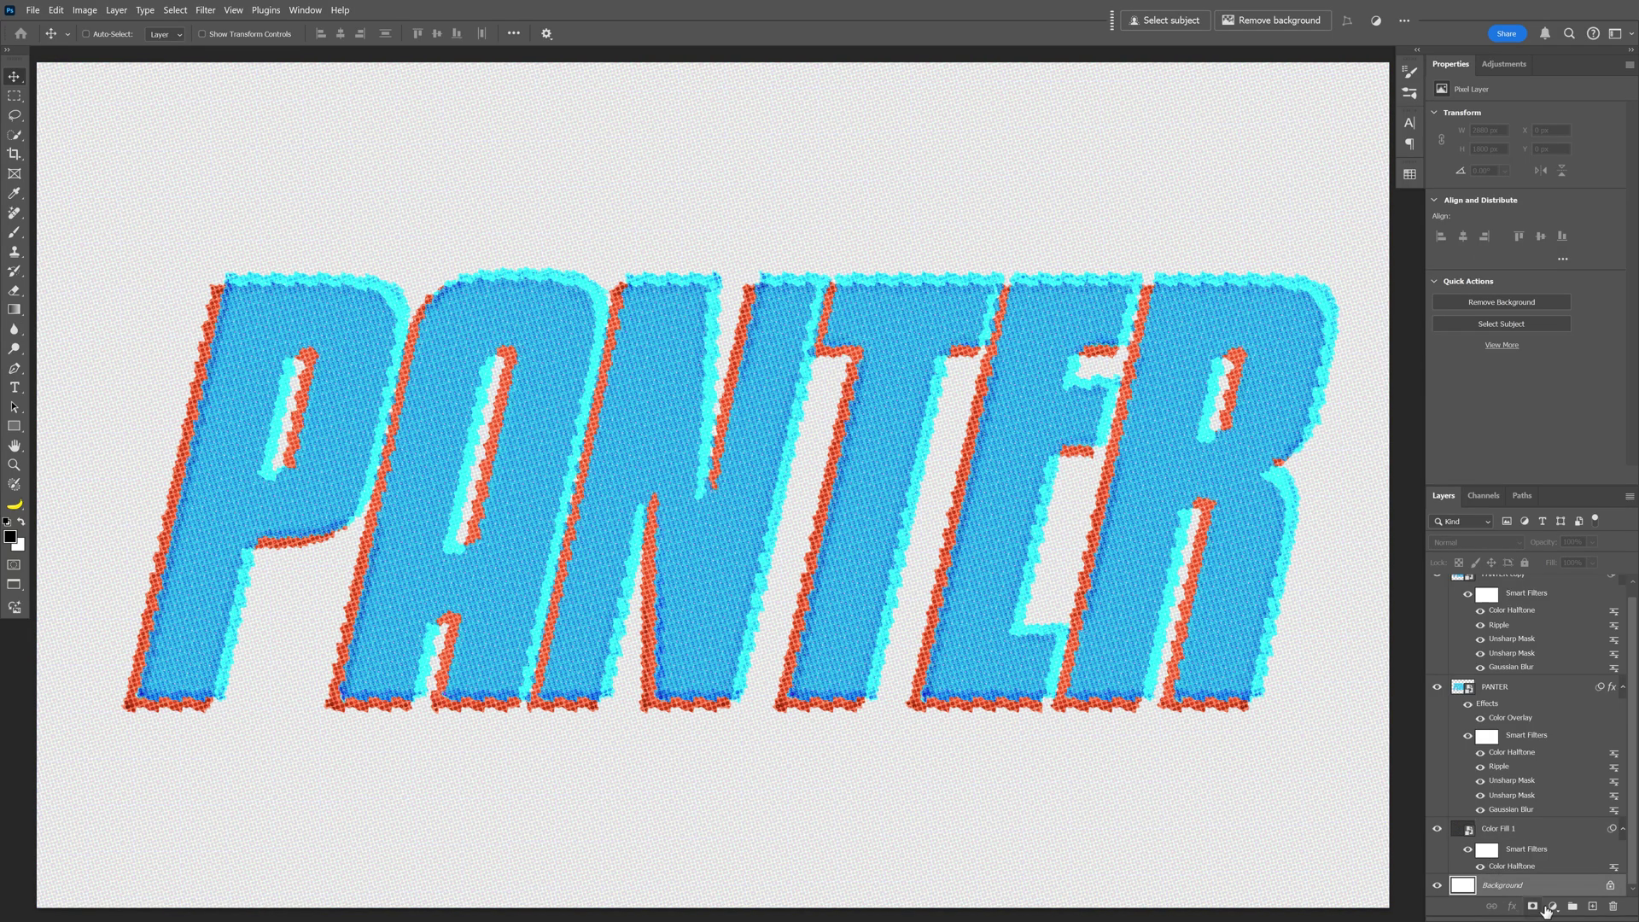
left_click(1552, 907)
left_click(1576, 647)
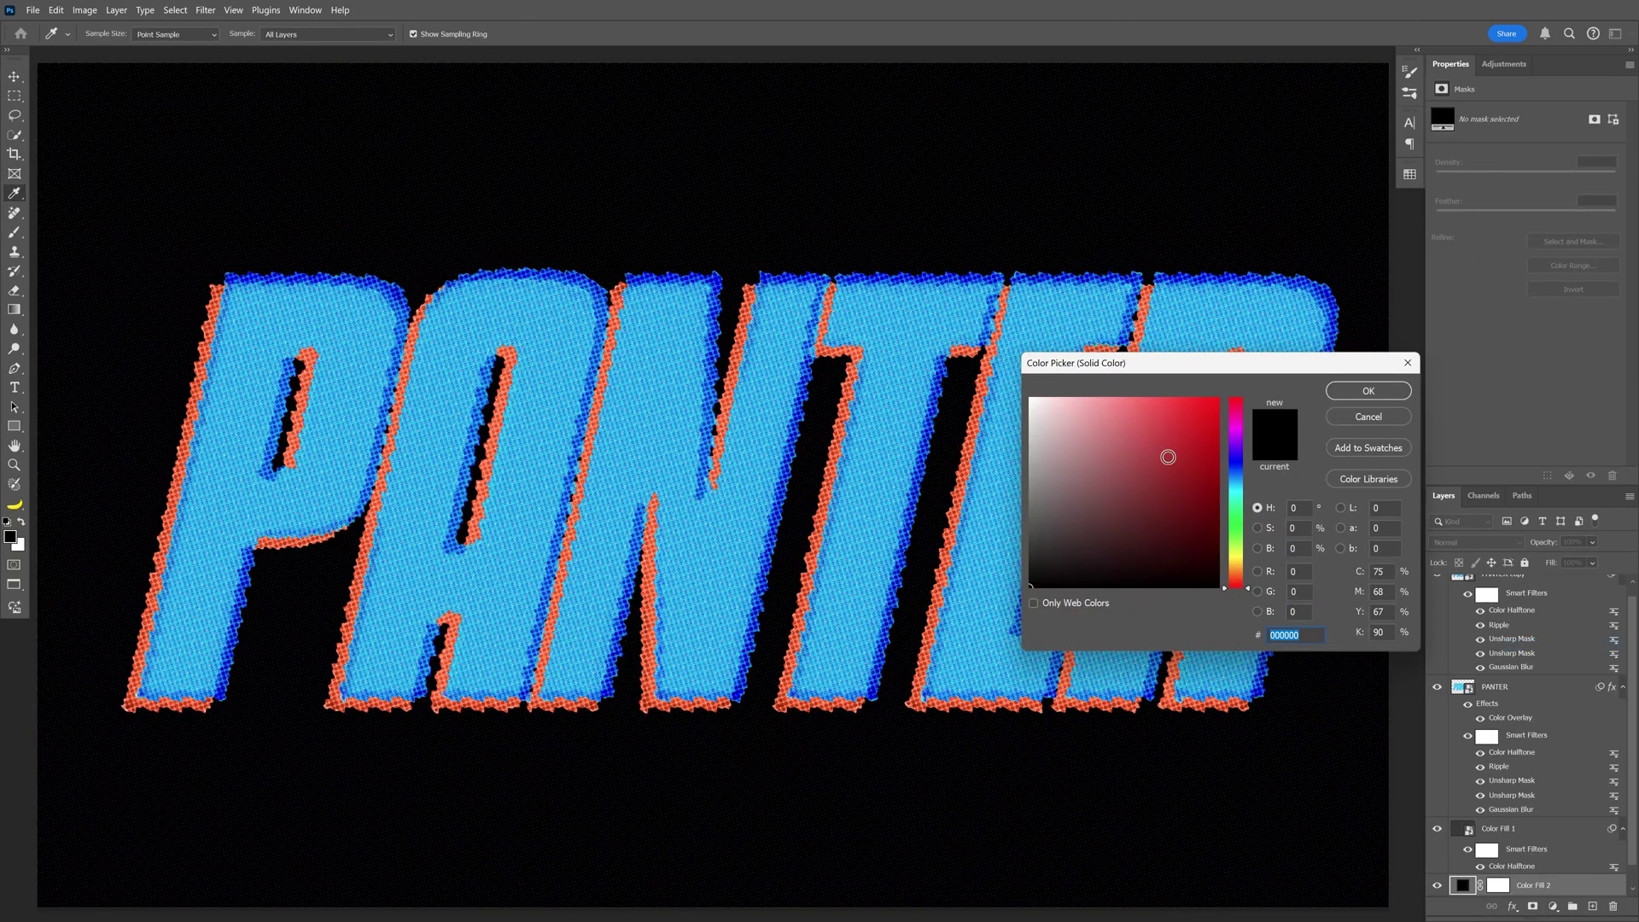
mouse_move(1236, 580)
left_mouse_down()
mouse_move(1235, 557)
mouse_move(1236, 571)
left_mouse_up()
left_click(1065, 406)
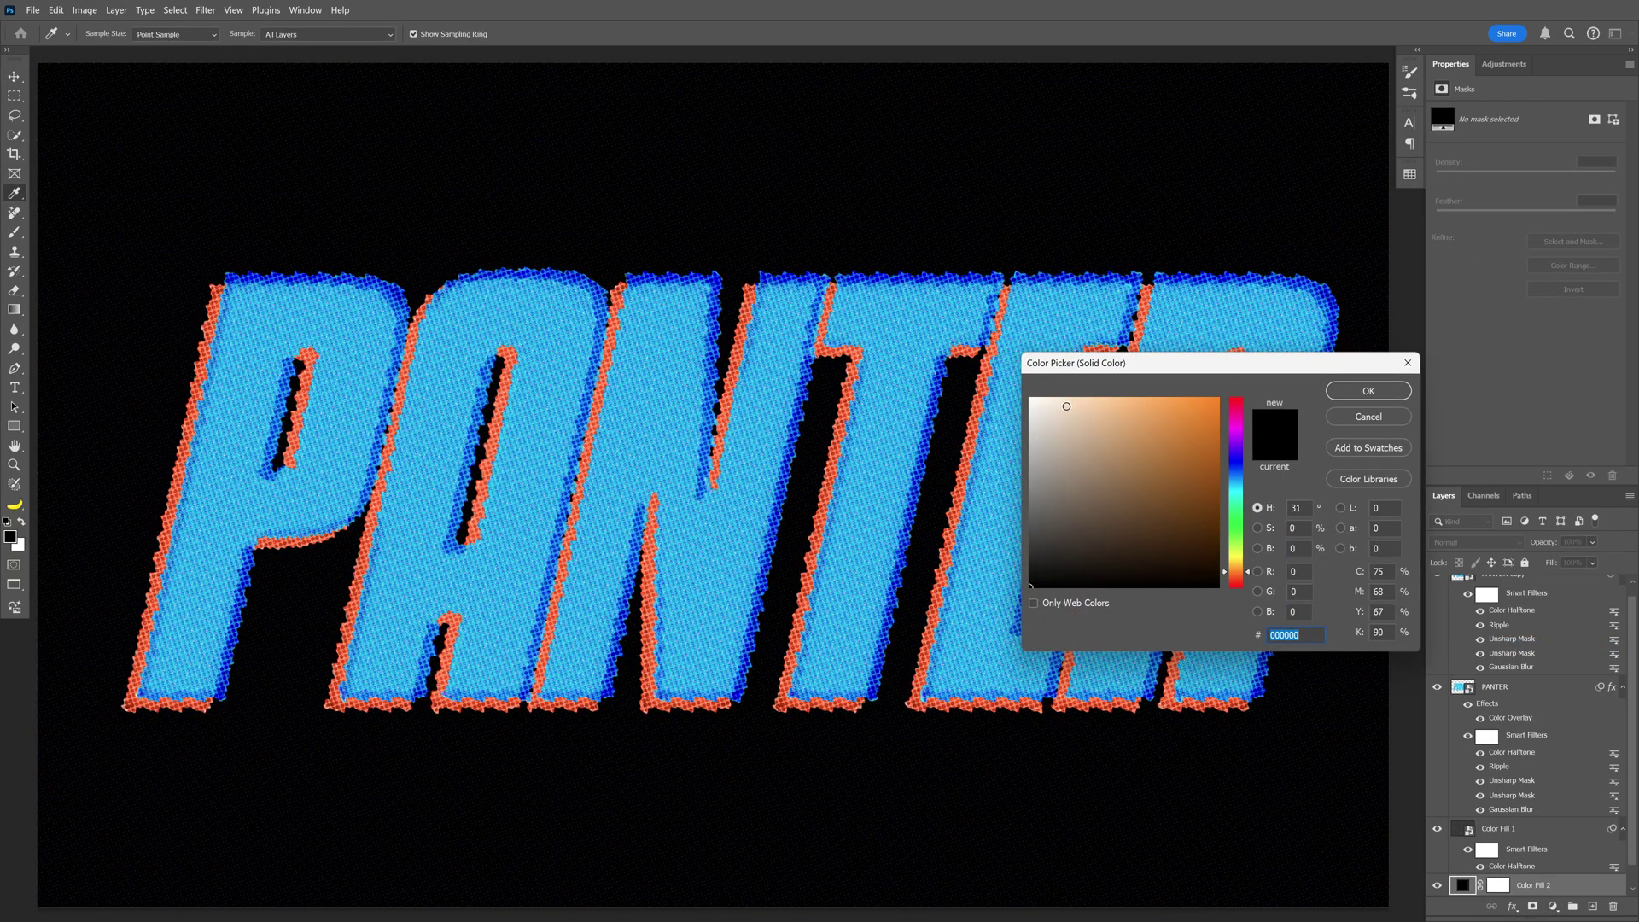
left_click(1054, 404)
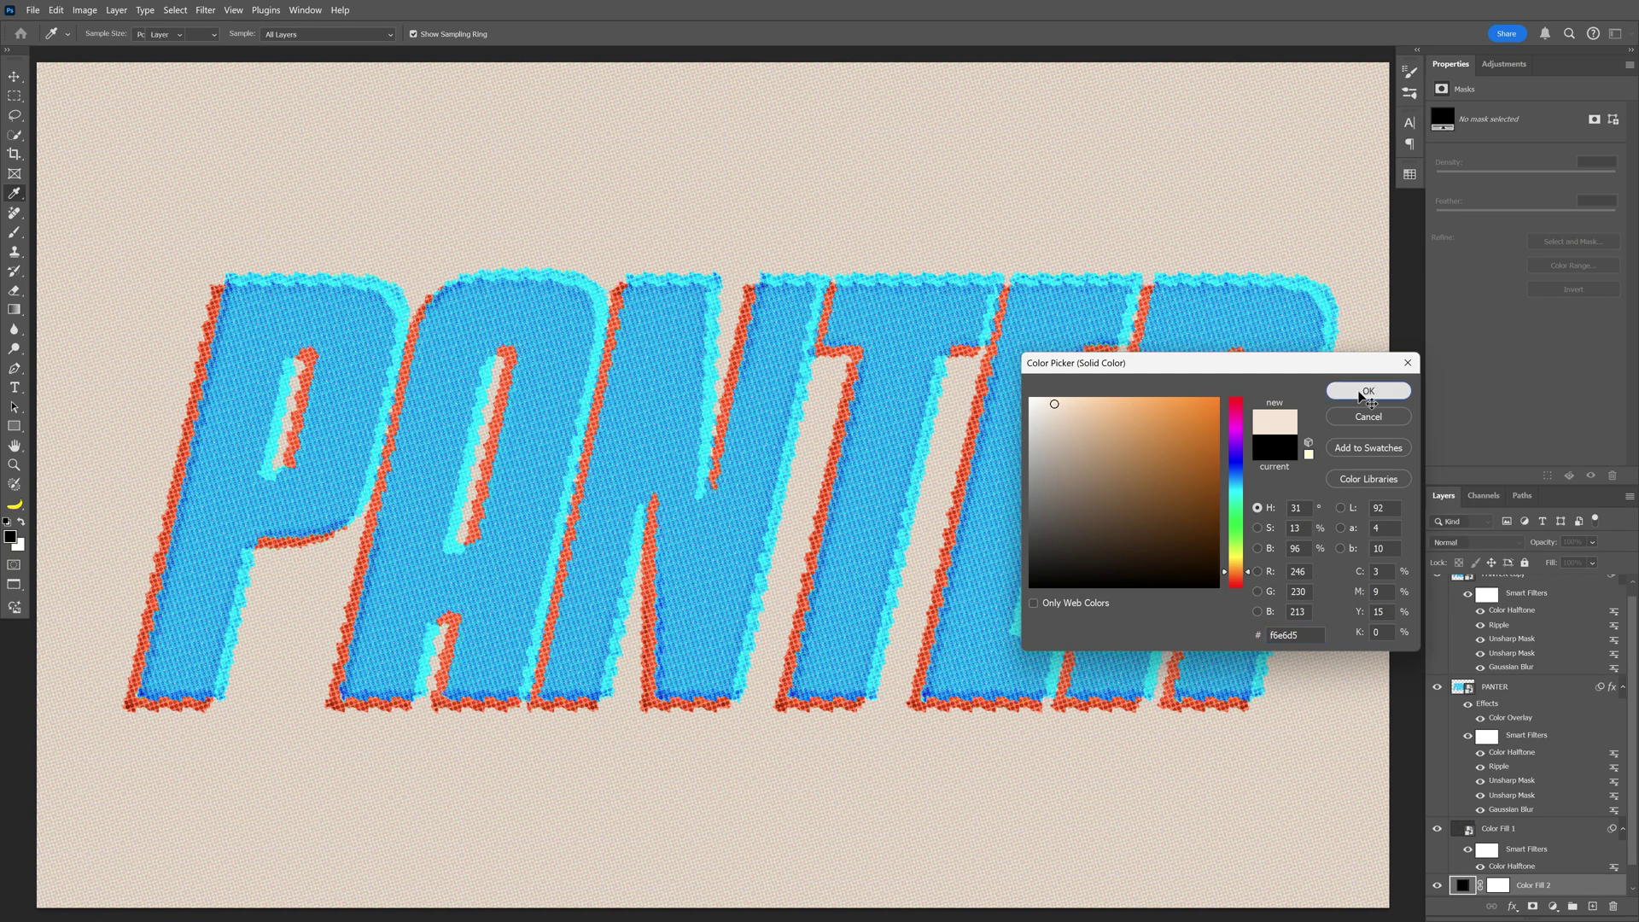
left_click(1366, 391)
Add a Curves adjustment above the PANTER copy with a contrast-boosting S-curve.
key("v")
left_click(1512, 598)
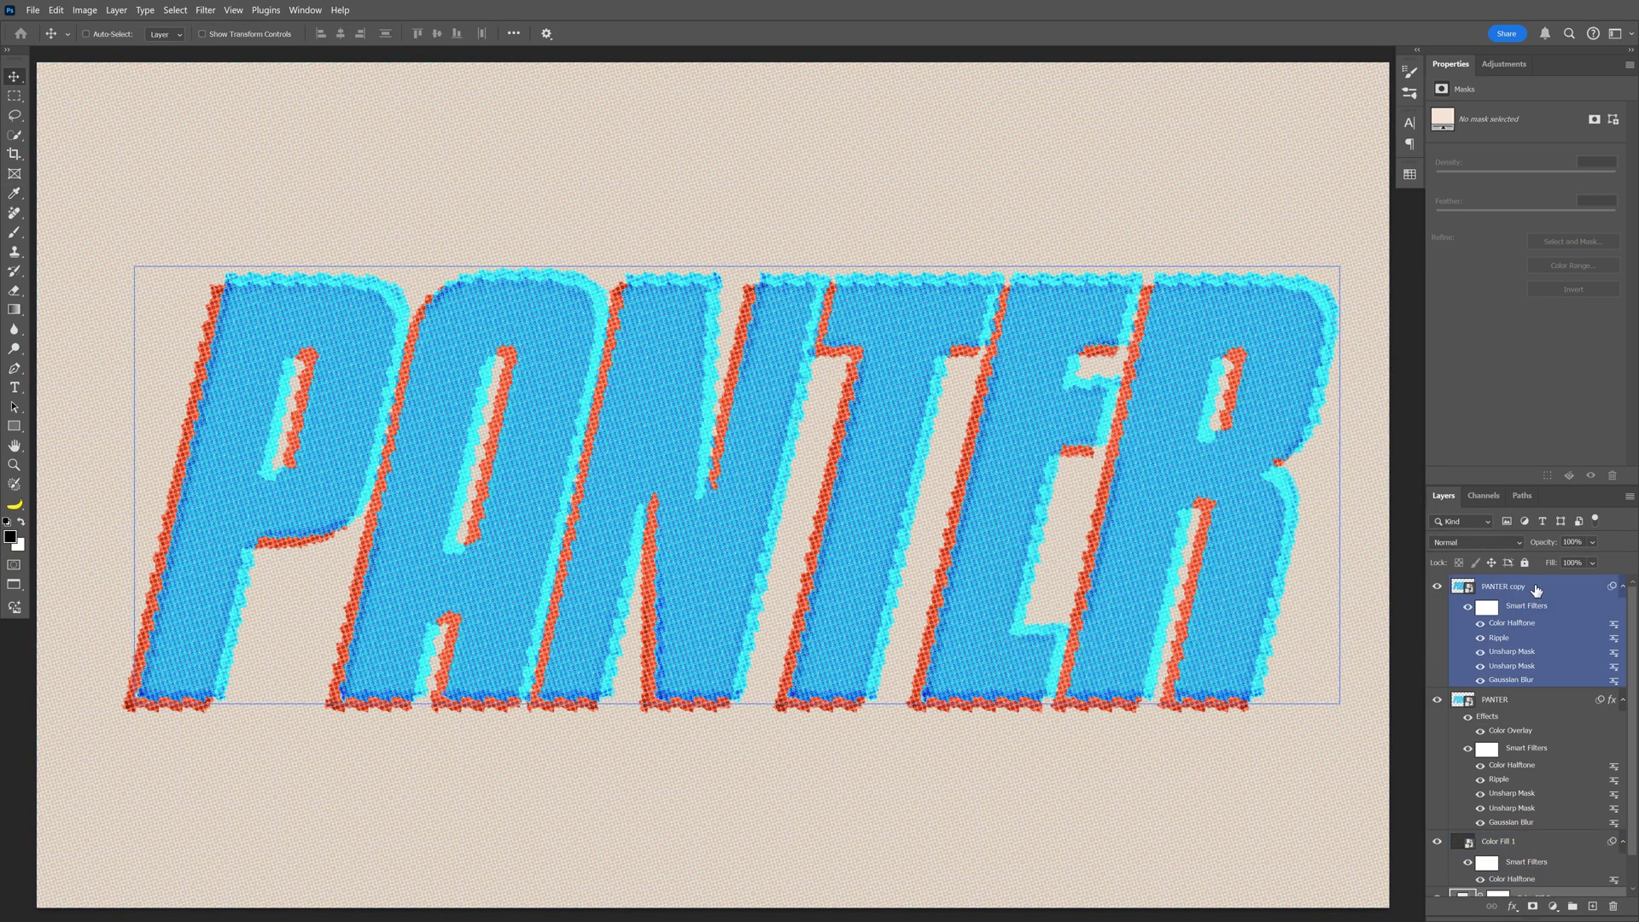
left_click(1536, 589)
left_click(1505, 65)
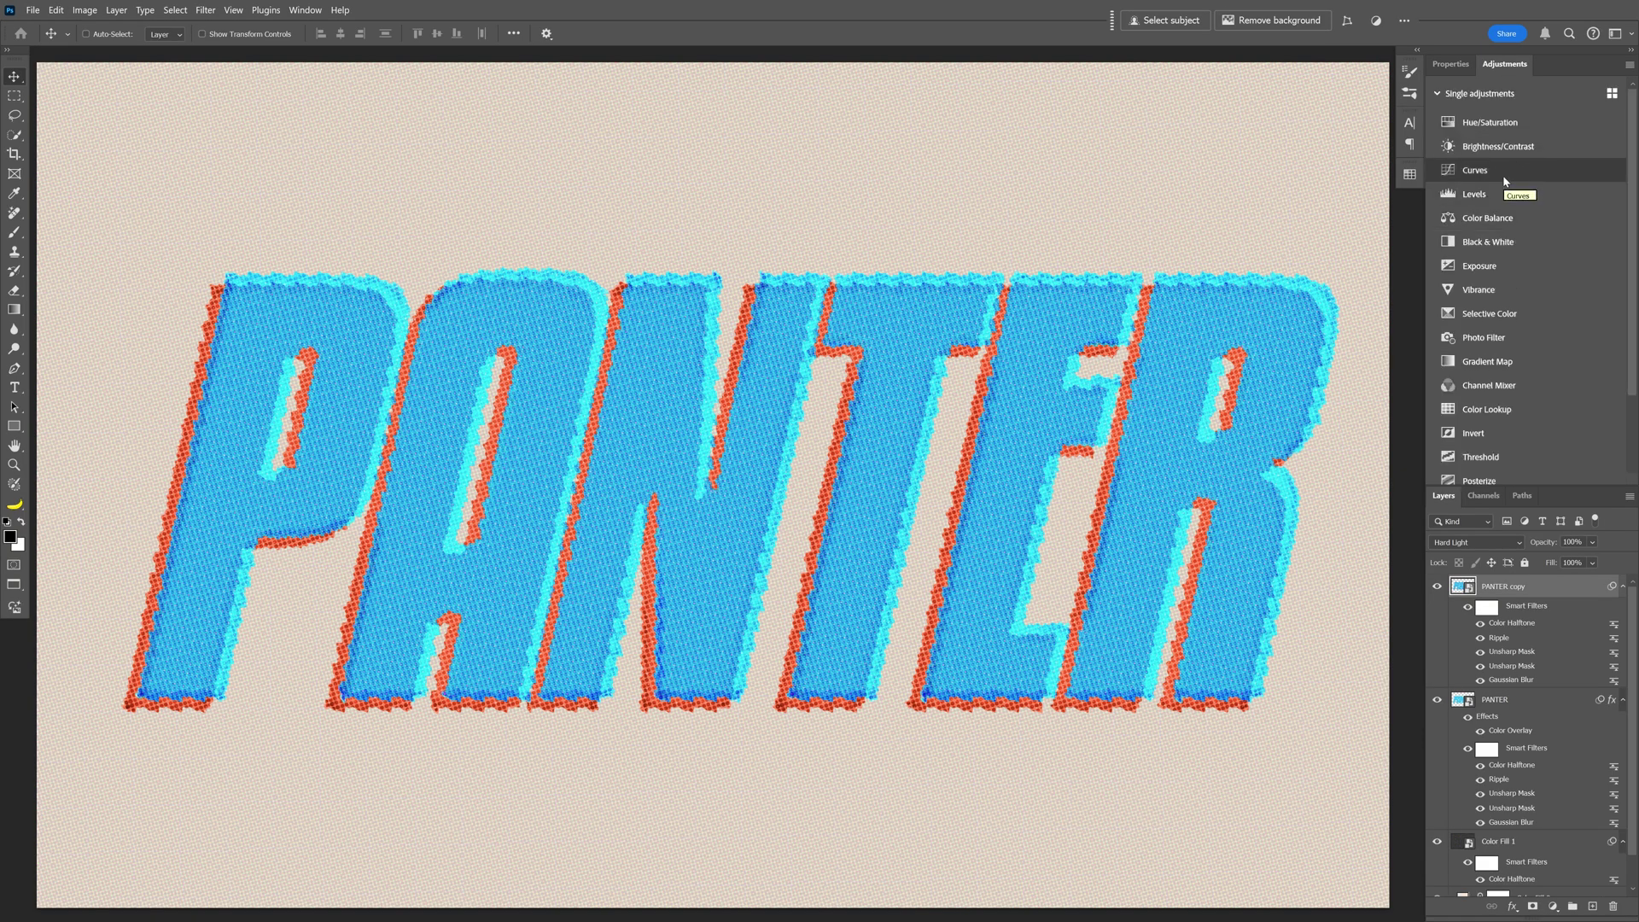
left_click(1504, 181)
left_click_drag(1524, 237, 1527, 260)
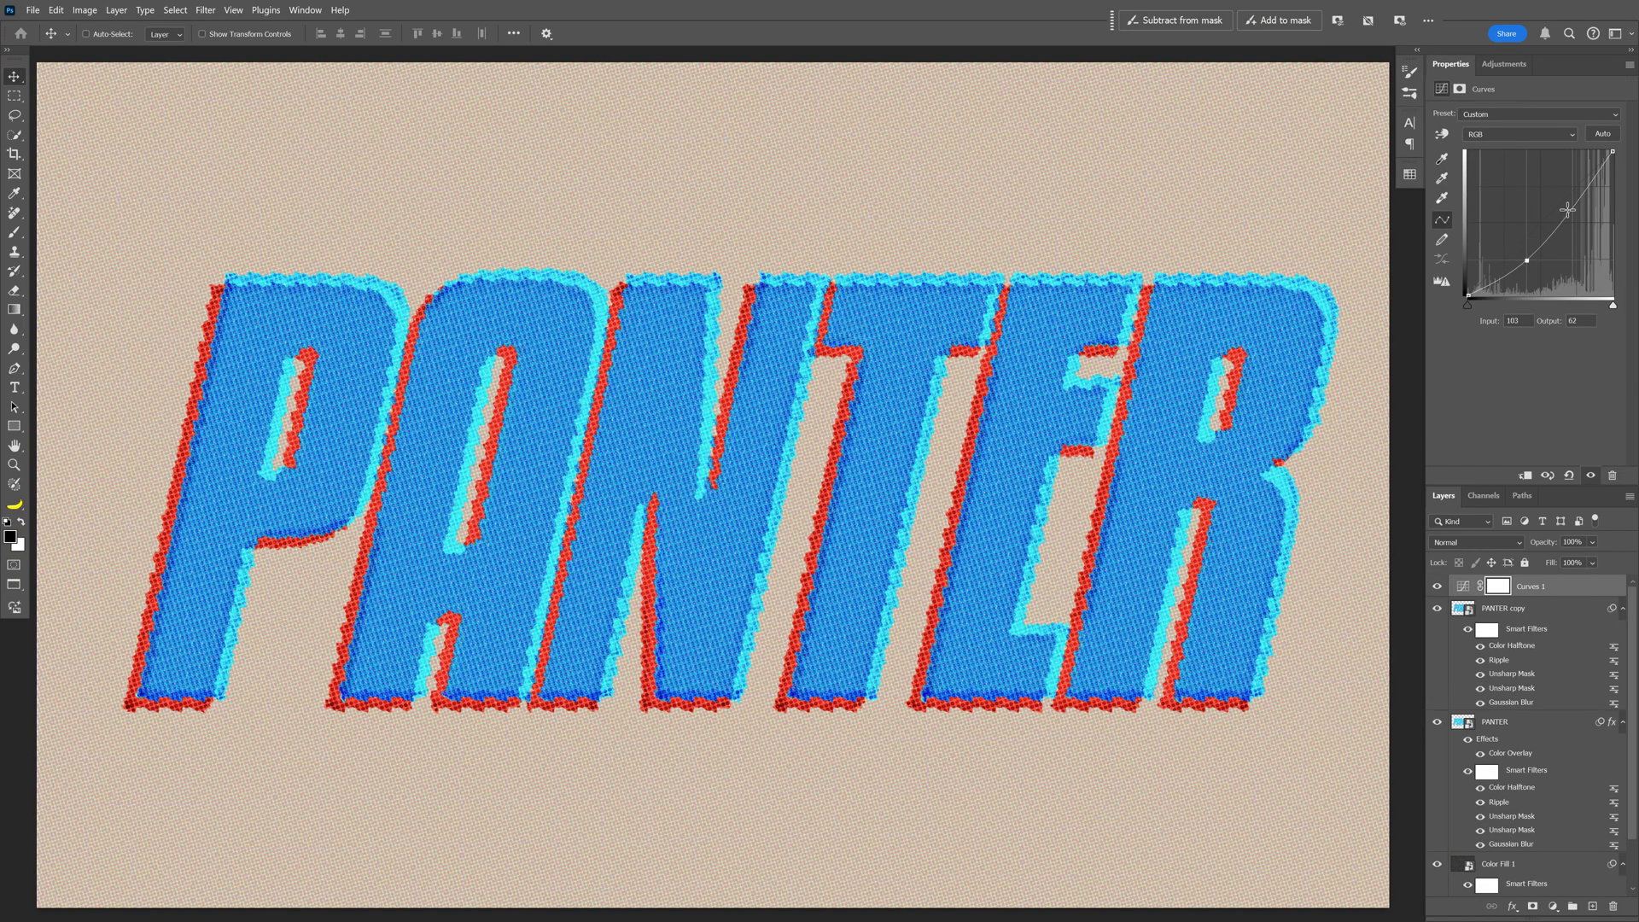
left_click_drag(1567, 210, 1561, 197)
Add a Color Balance adjustment shifting midtones toward red.
left_click(1517, 66)
left_click(1518, 216)
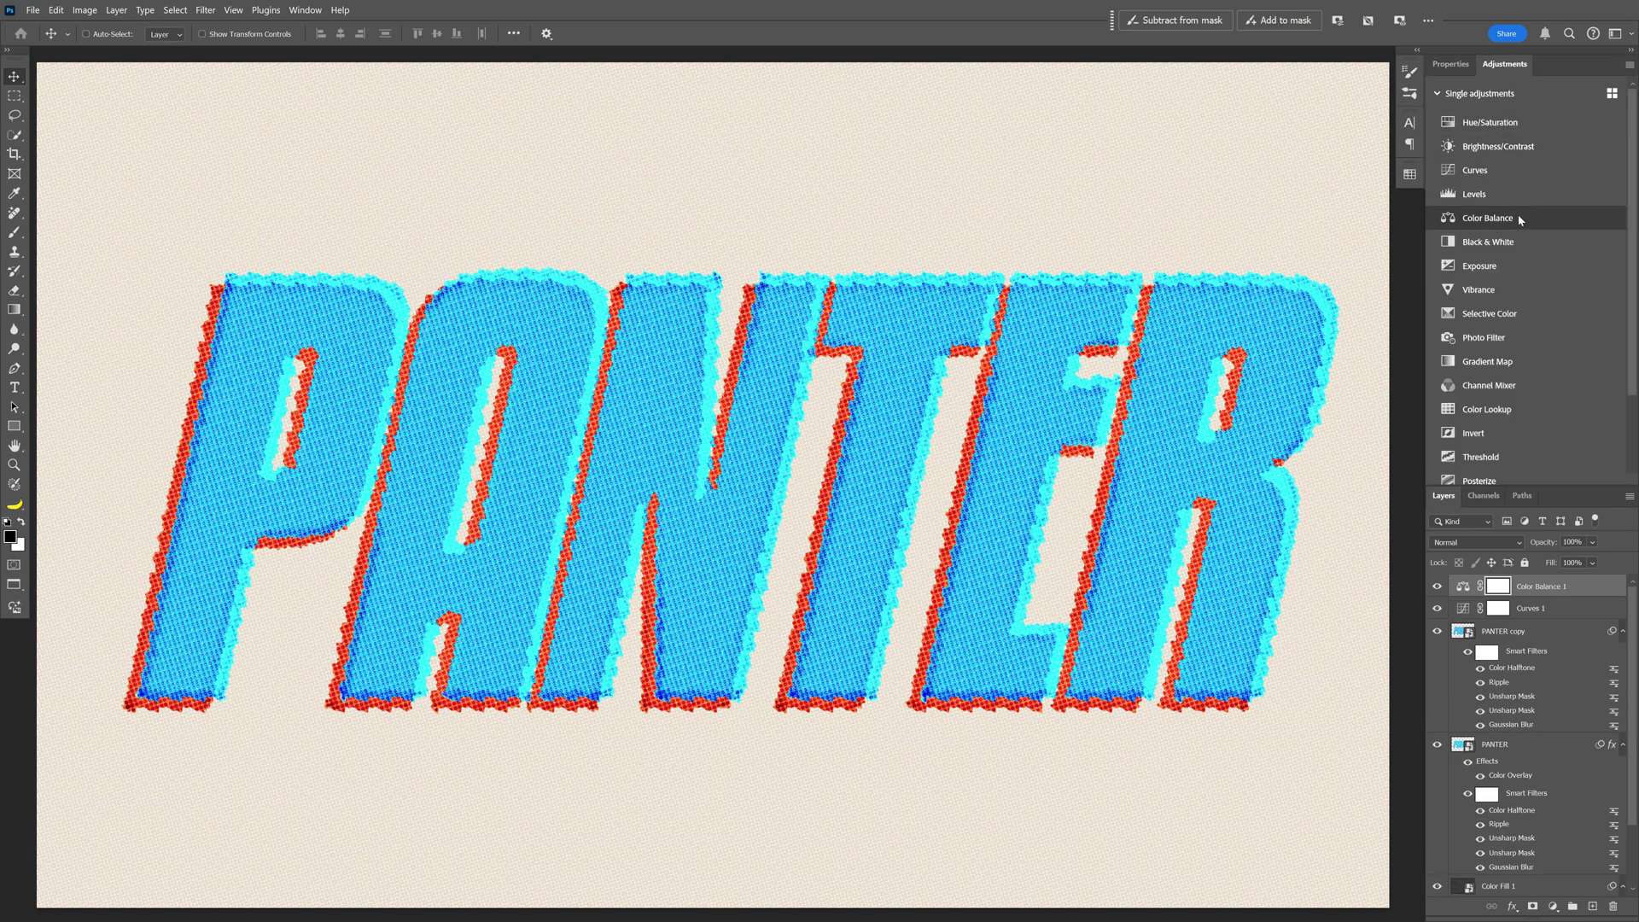
left_click_drag(1506, 141, 1520, 147)
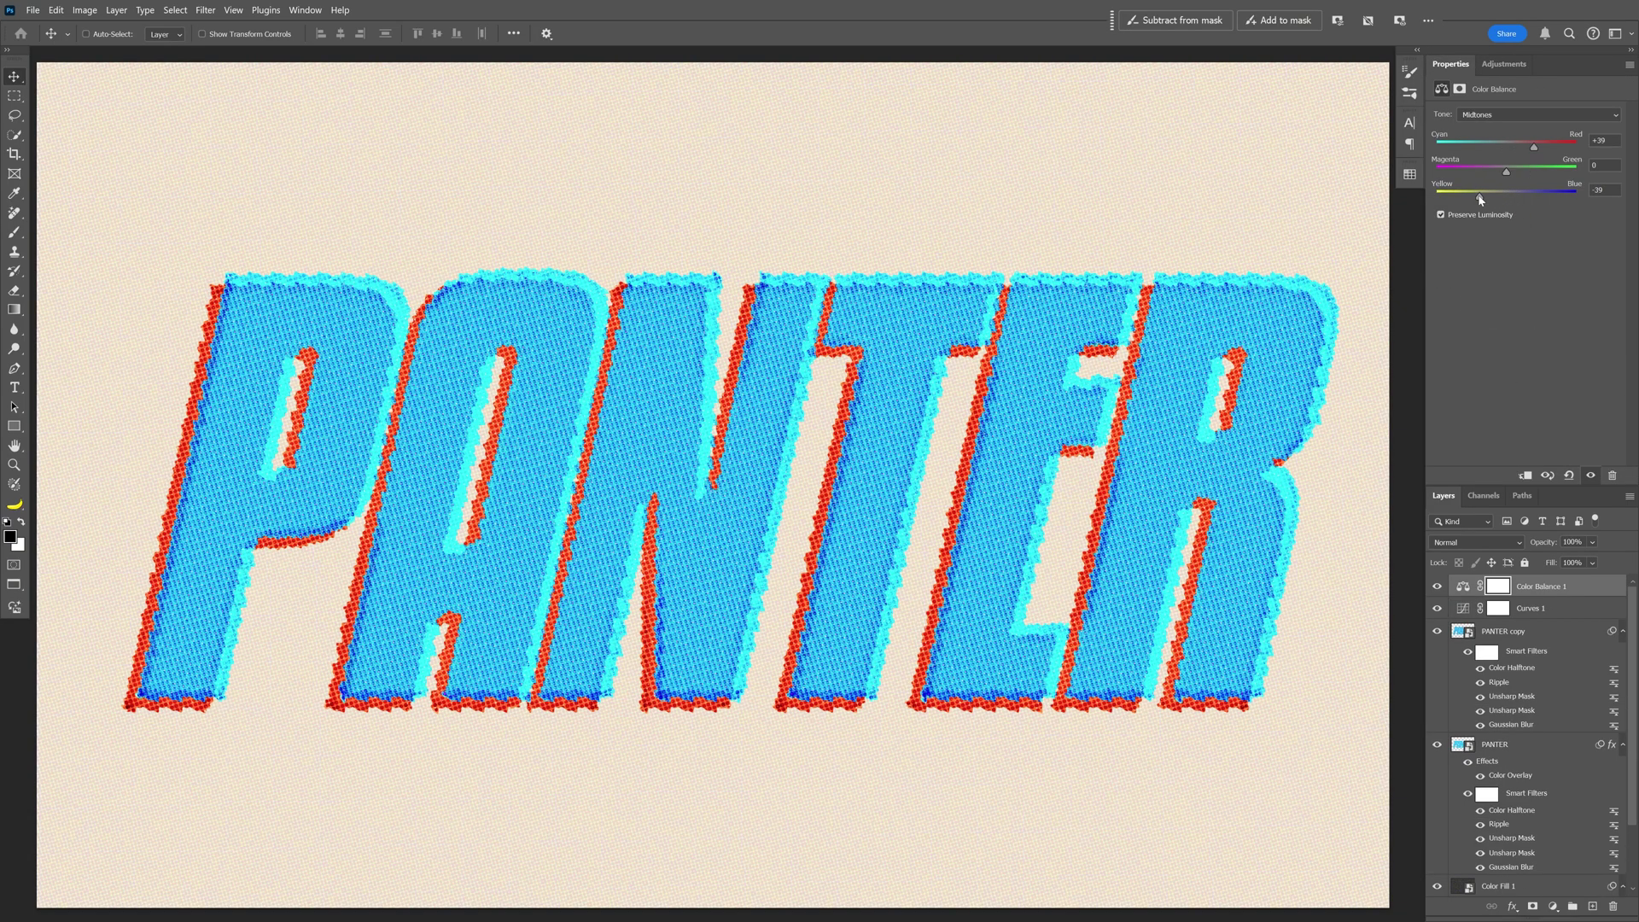
Add a Threshold adjustment in Color Burn mode with its level lowered to 118.
left_click(1522, 66)
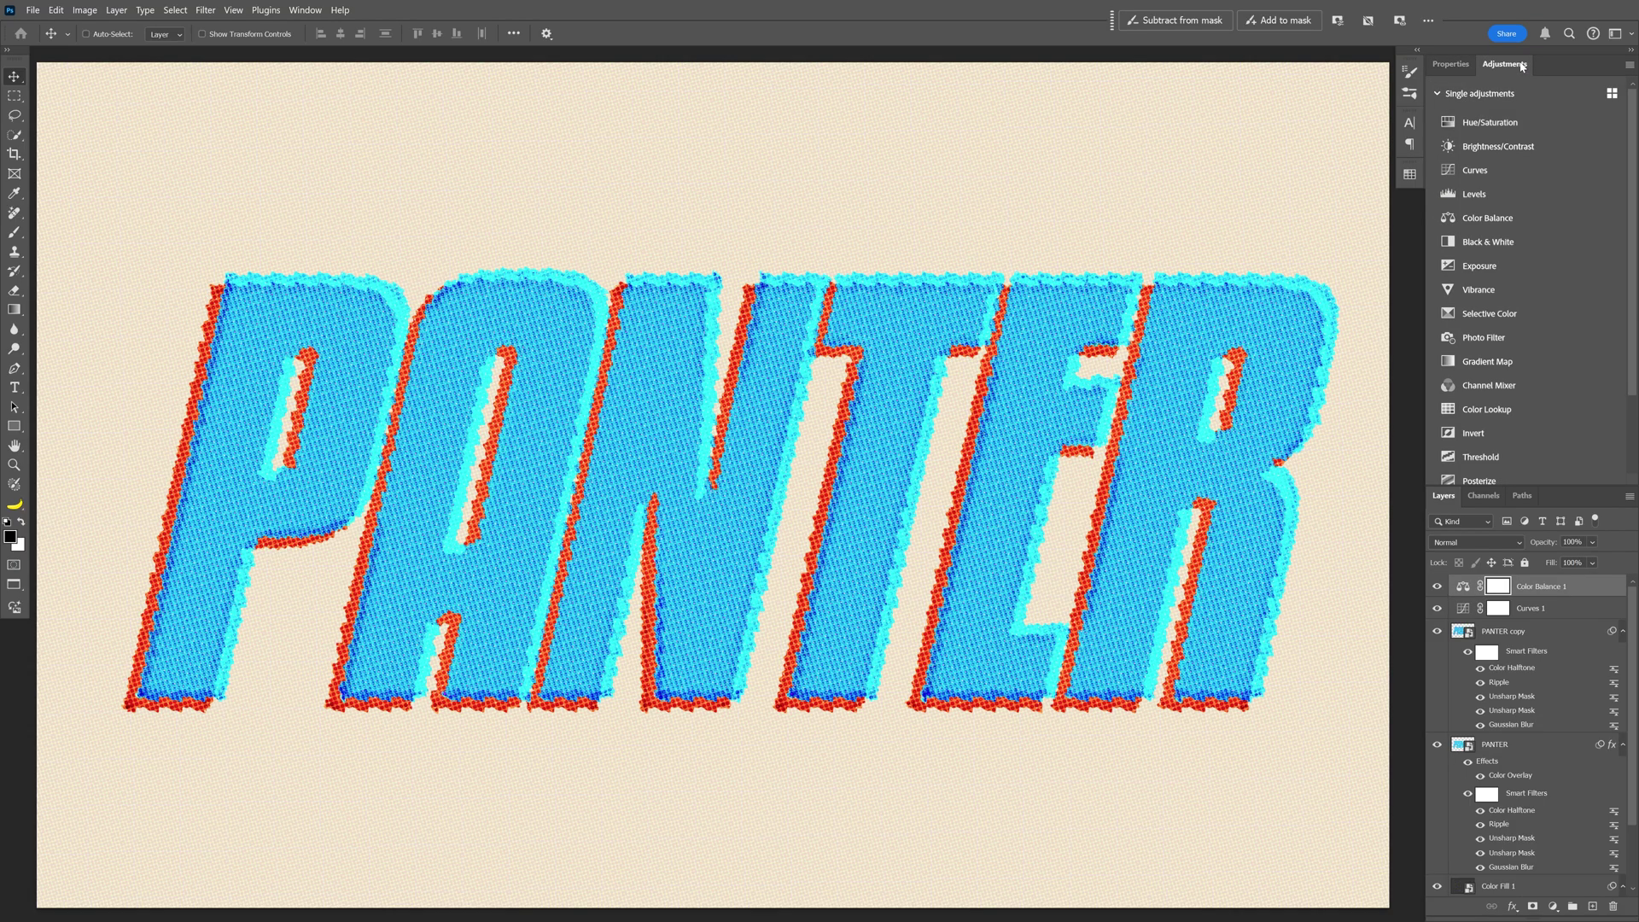
scroll(1547, 216, "down", 2)
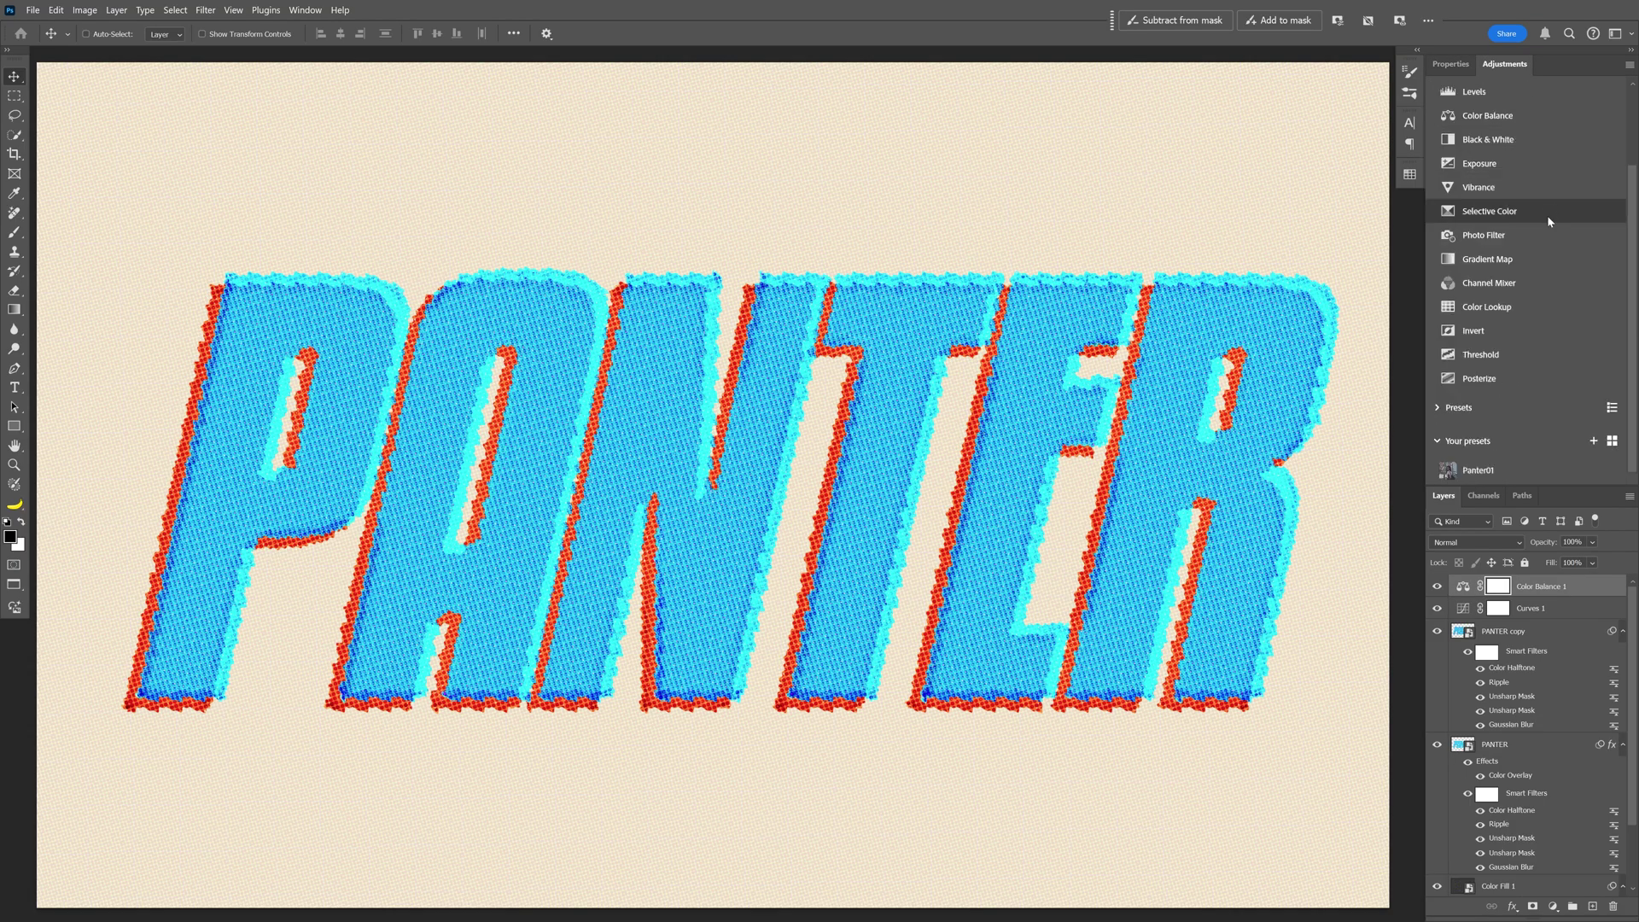
left_click(1514, 356)
left_click(1483, 541)
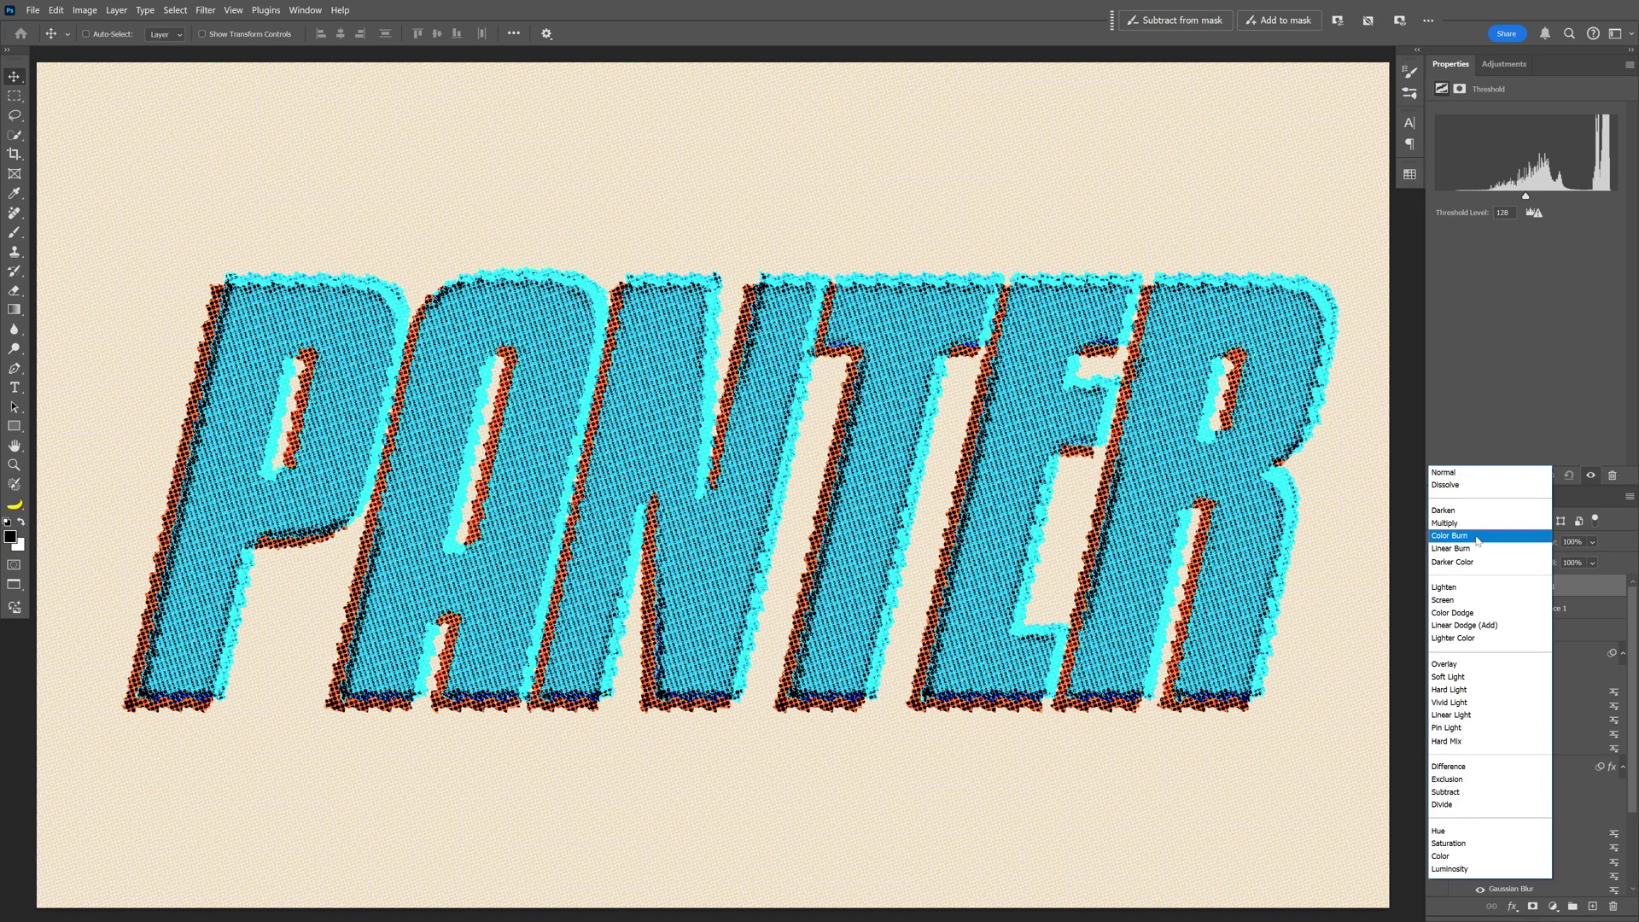
left_click(1478, 536)
mouse_move(1527, 198)
left_mouse_down()
mouse_move(1495, 199)
mouse_move(1519, 198)
left_mouse_up()
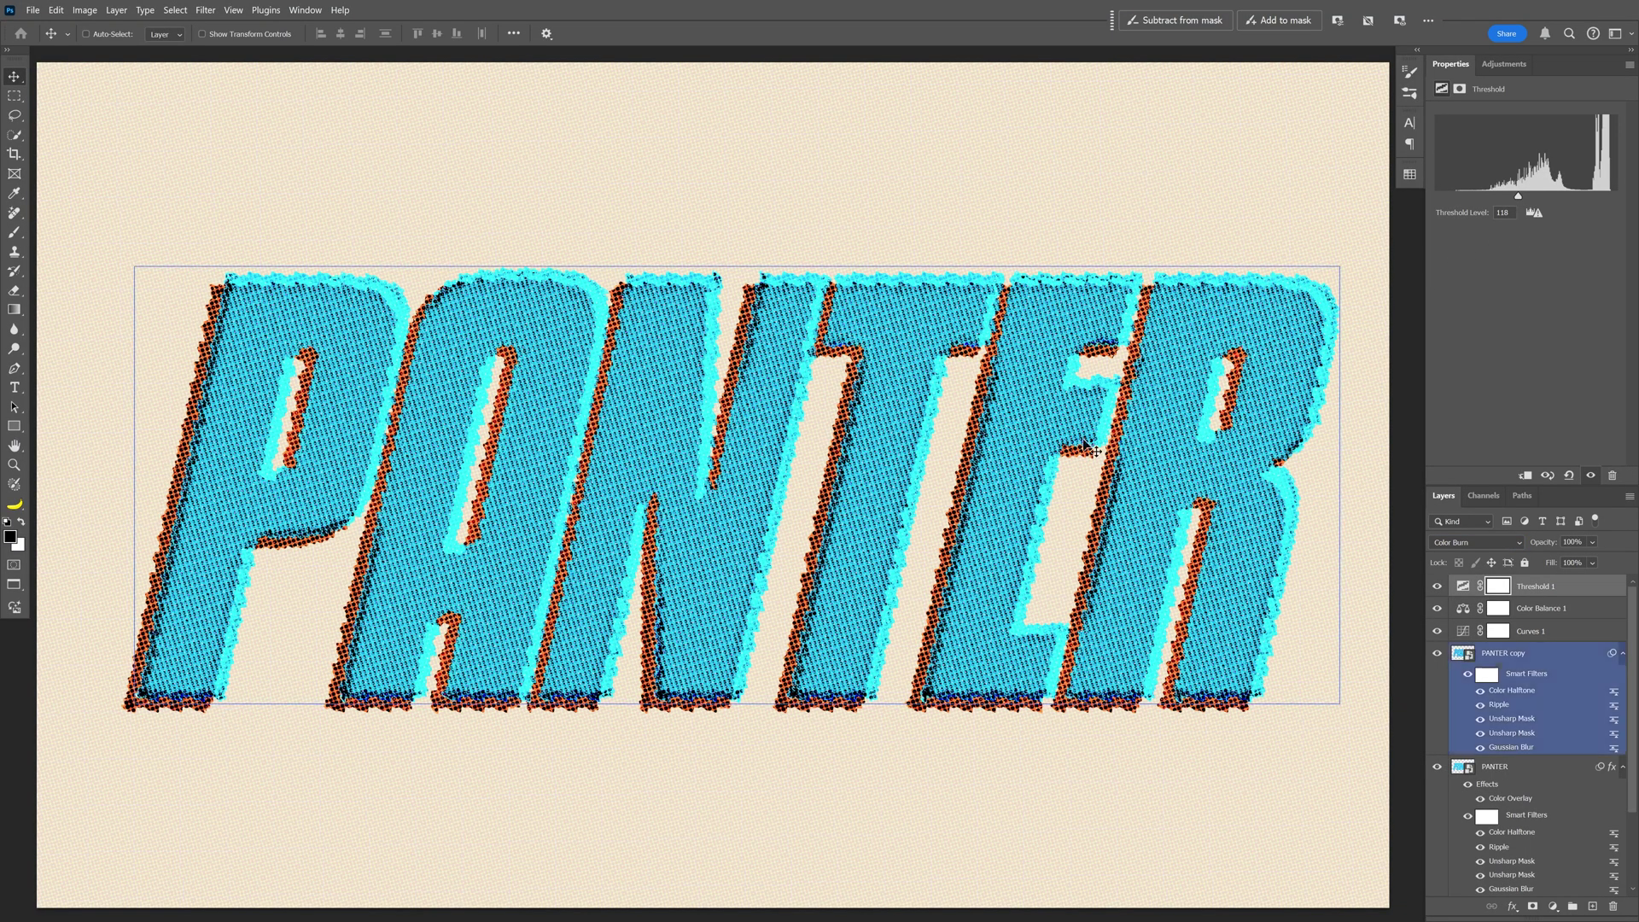
Create a new layer named Noise in Overlay mode with 50% gray fill.
scroll(1006, 476, "up", 5)
scroll(928, 533, "up", 2)
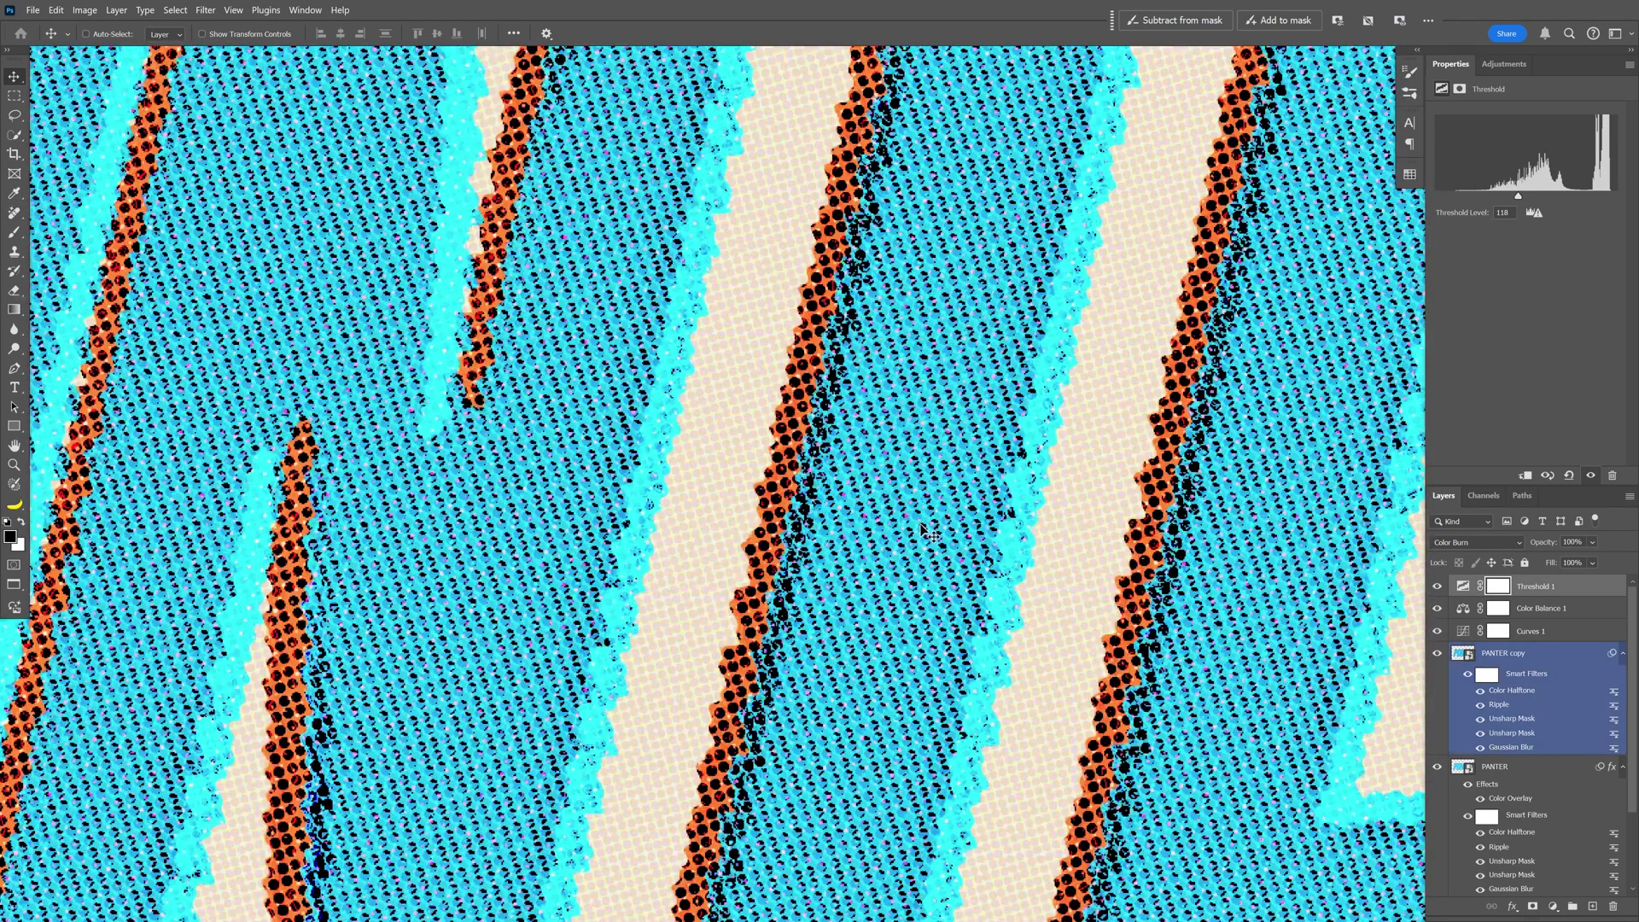
scroll(928, 534, "up", 1)
scroll(928, 534, "down", 6)
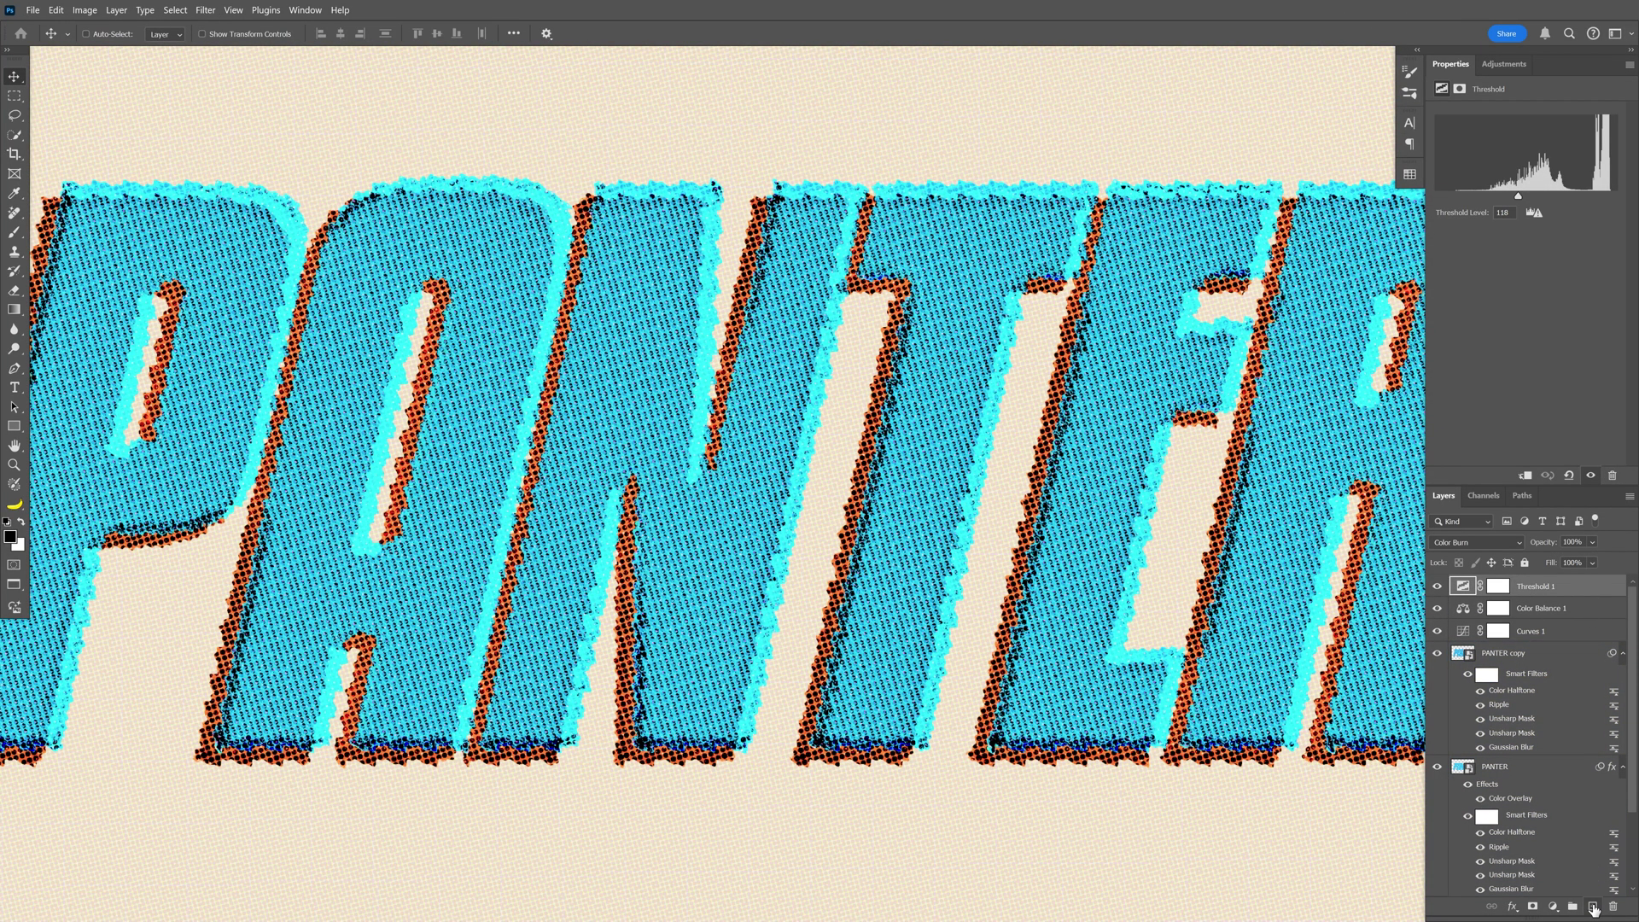
left_click(1593, 907, "alt")
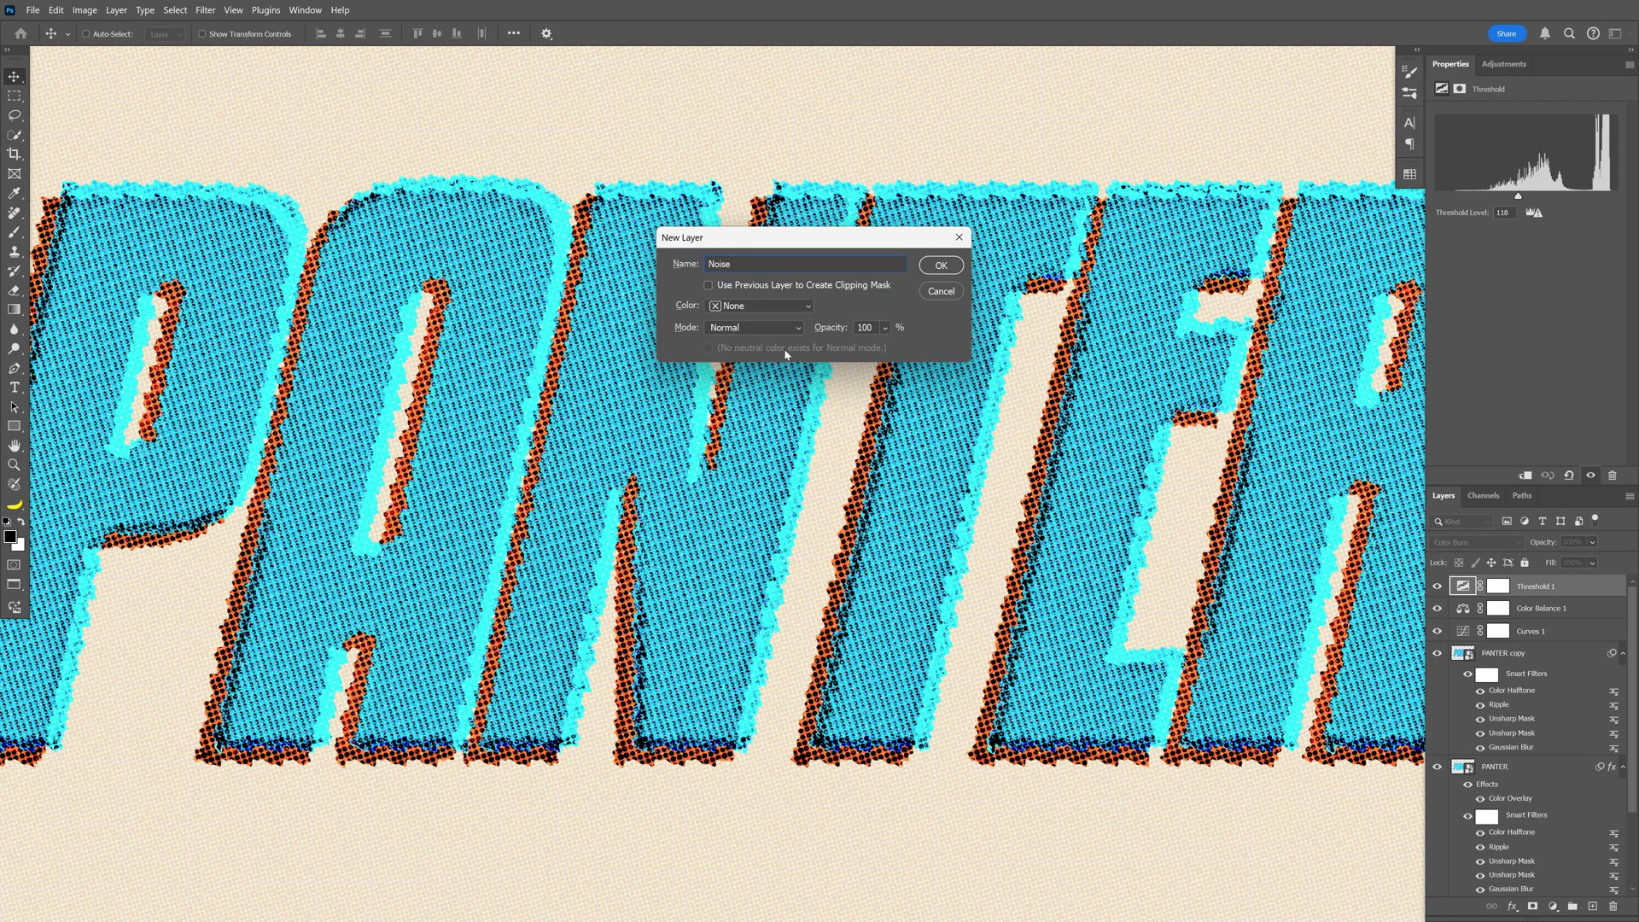
type("Noise")
left_click(764, 328)
left_click(745, 531)
left_click(940, 265)
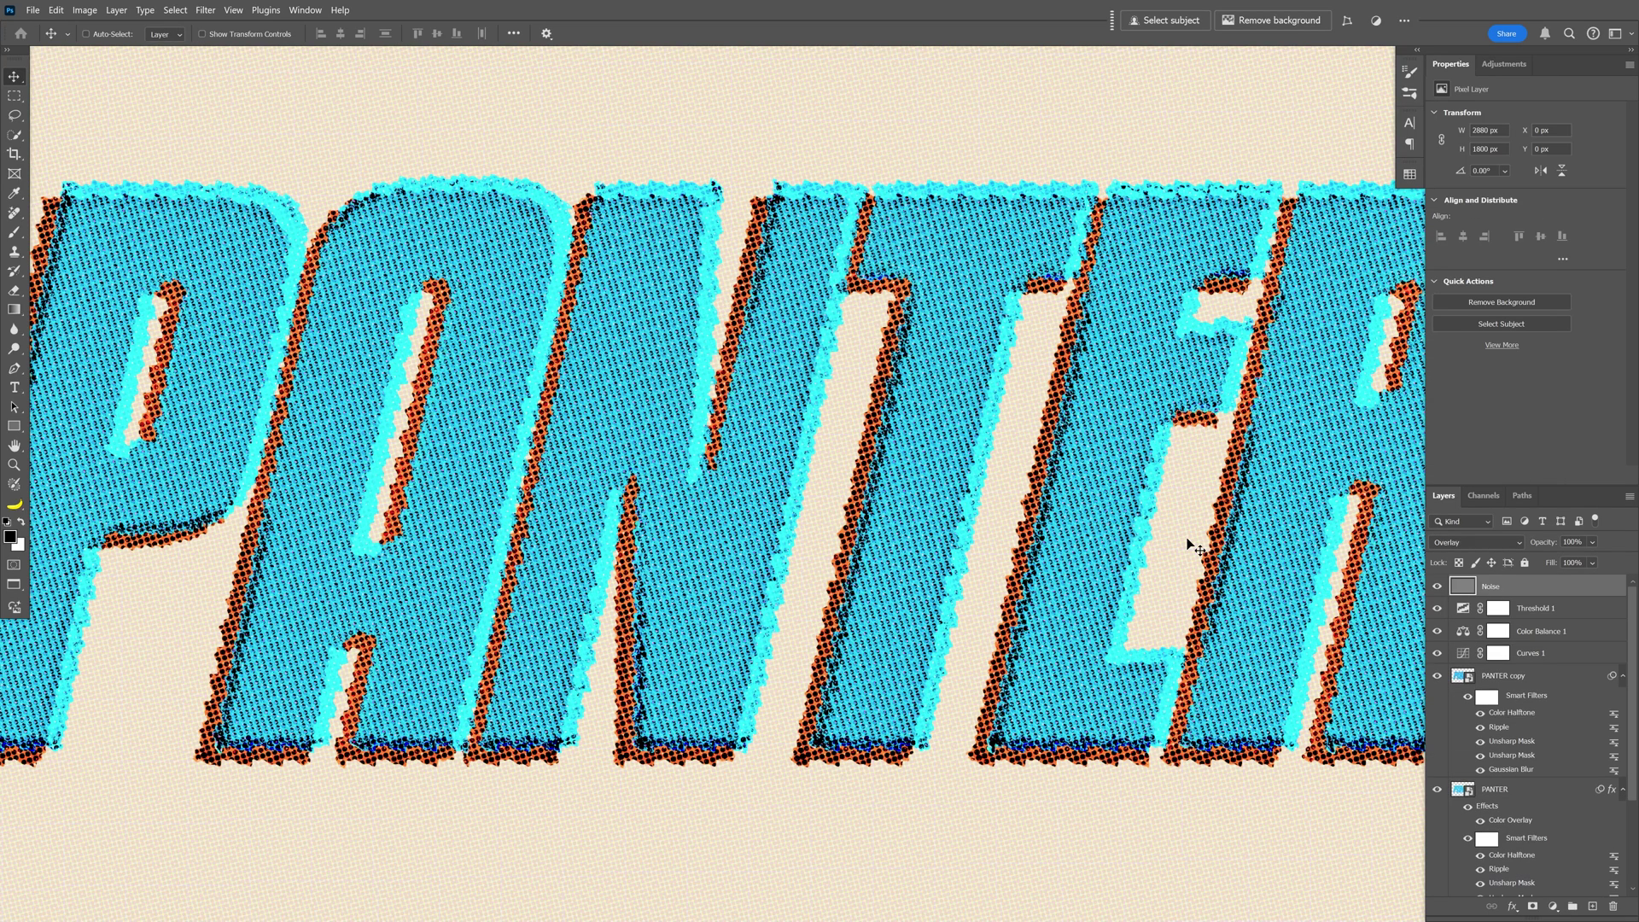
Convert the Noise layer to a smart object and apply Add Noise at 36.87%.
right_click(1531, 587)
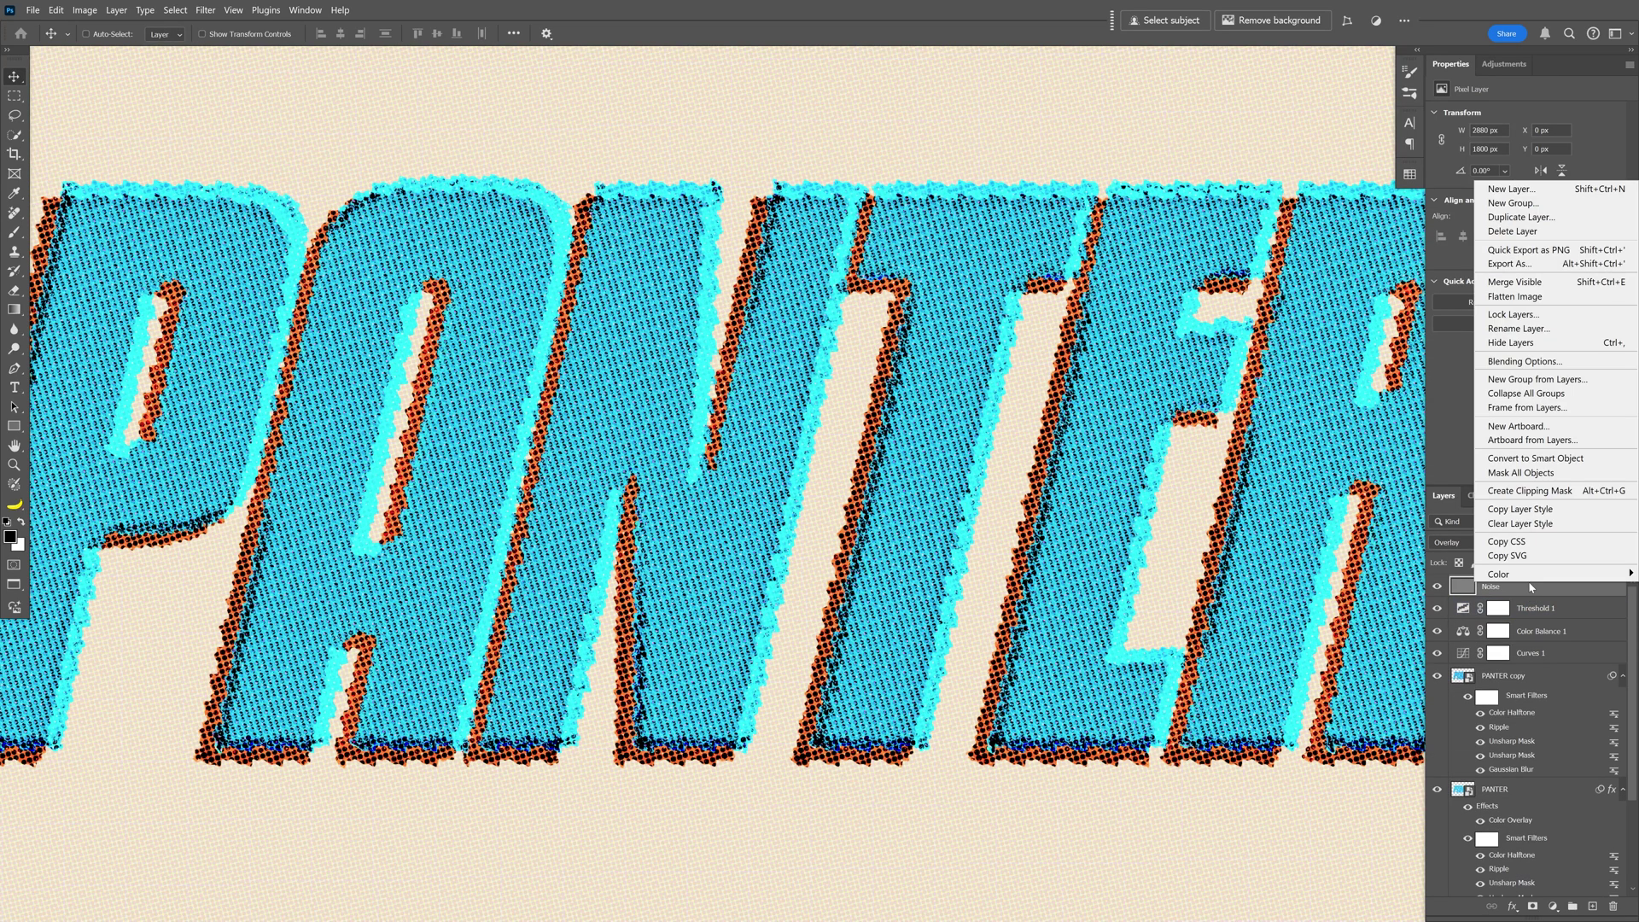
left_click(1576, 461)
left_click(205, 9)
mouse_move(238, 271)
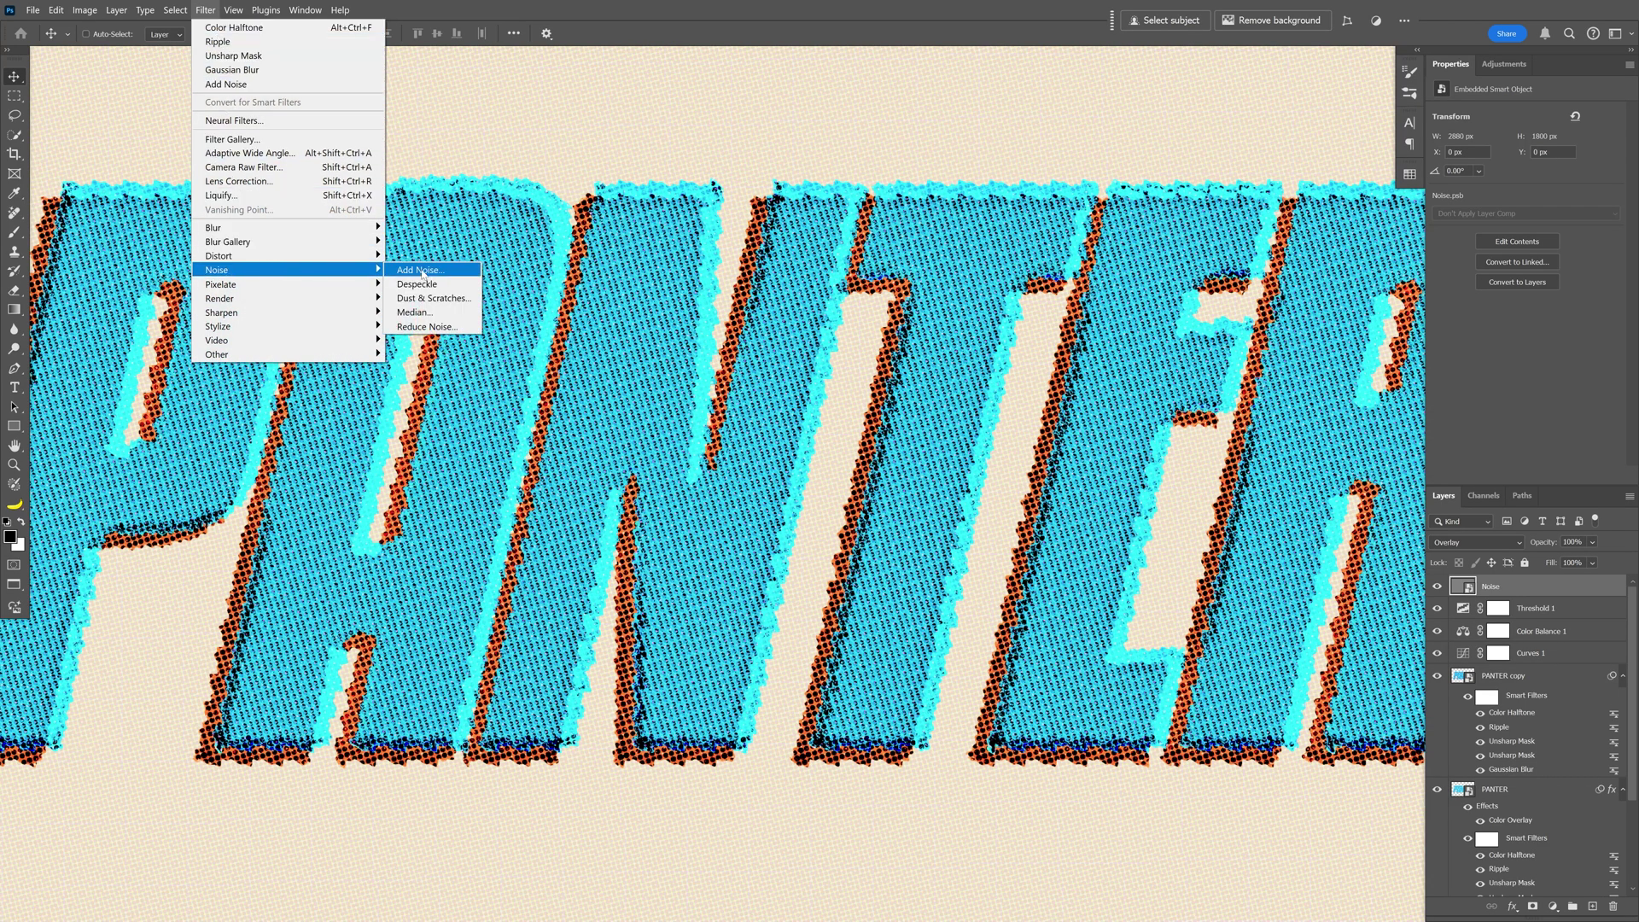
left_click(422, 270)
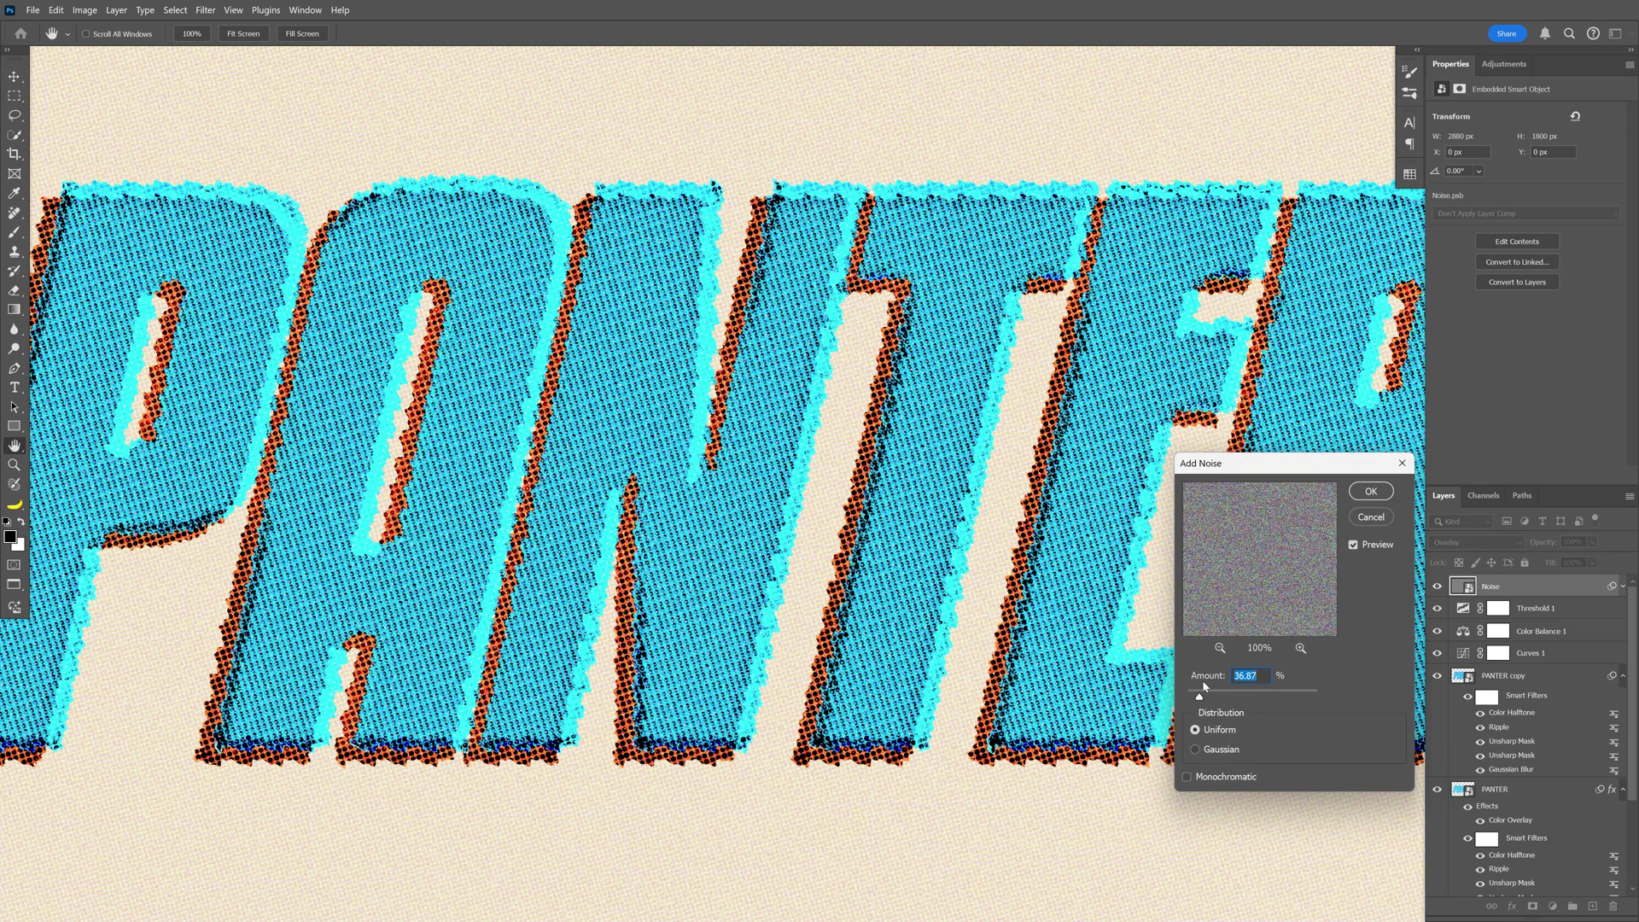
left_click(1371, 492)
key("v")
scroll(690, 447, "up", 5)
scroll(690, 447, "down", 2)
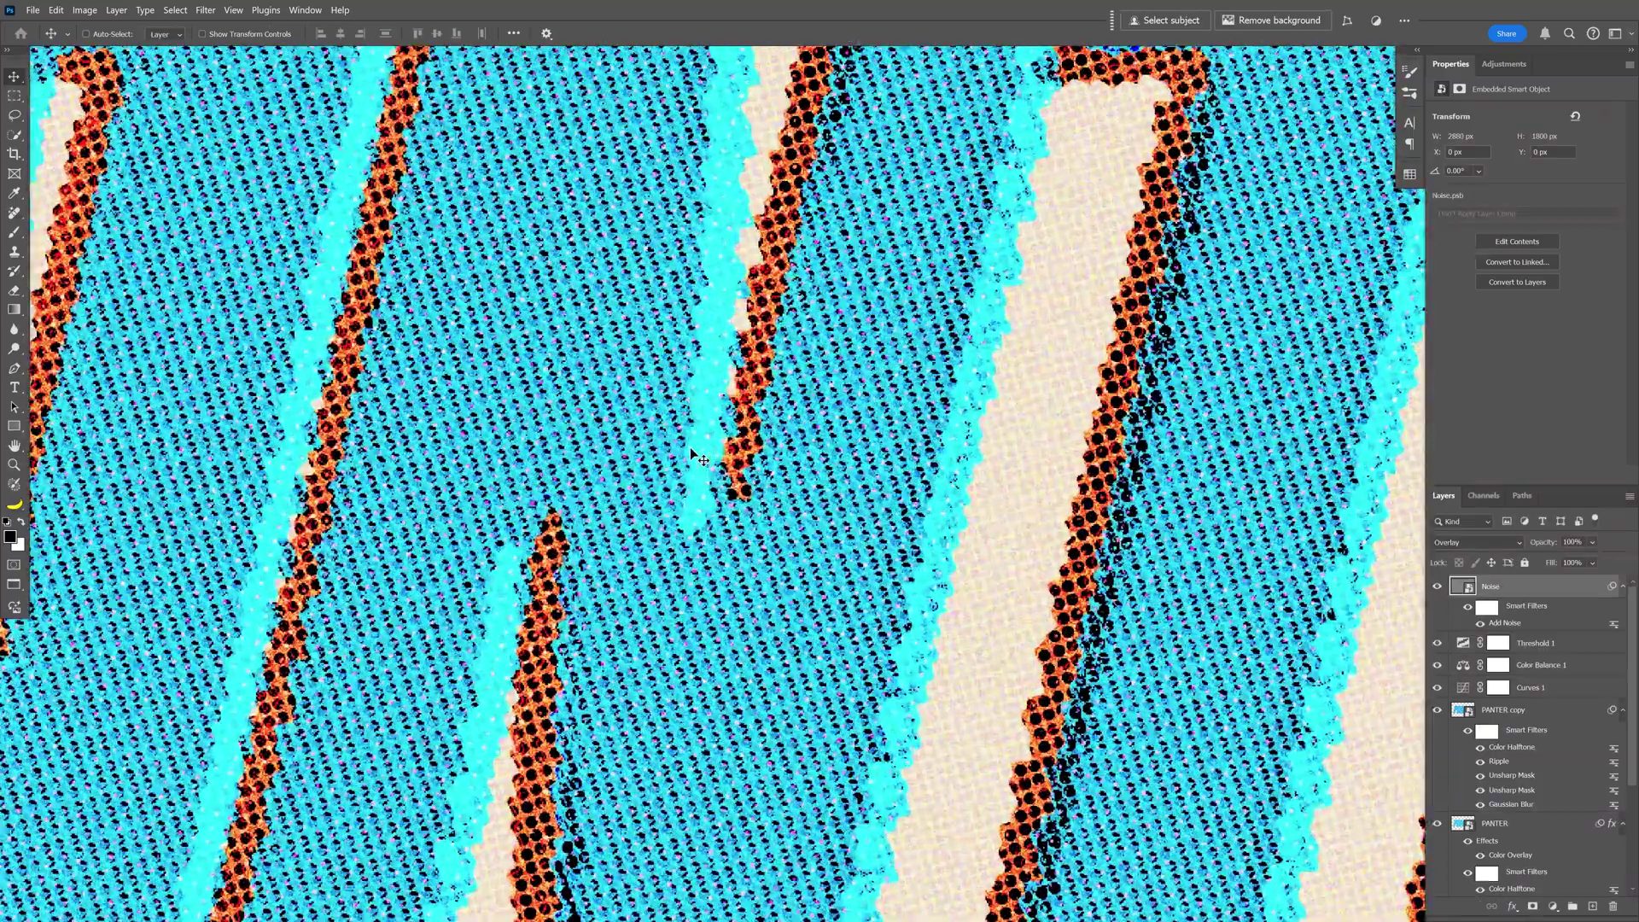
scroll(690, 447, "down", 3)
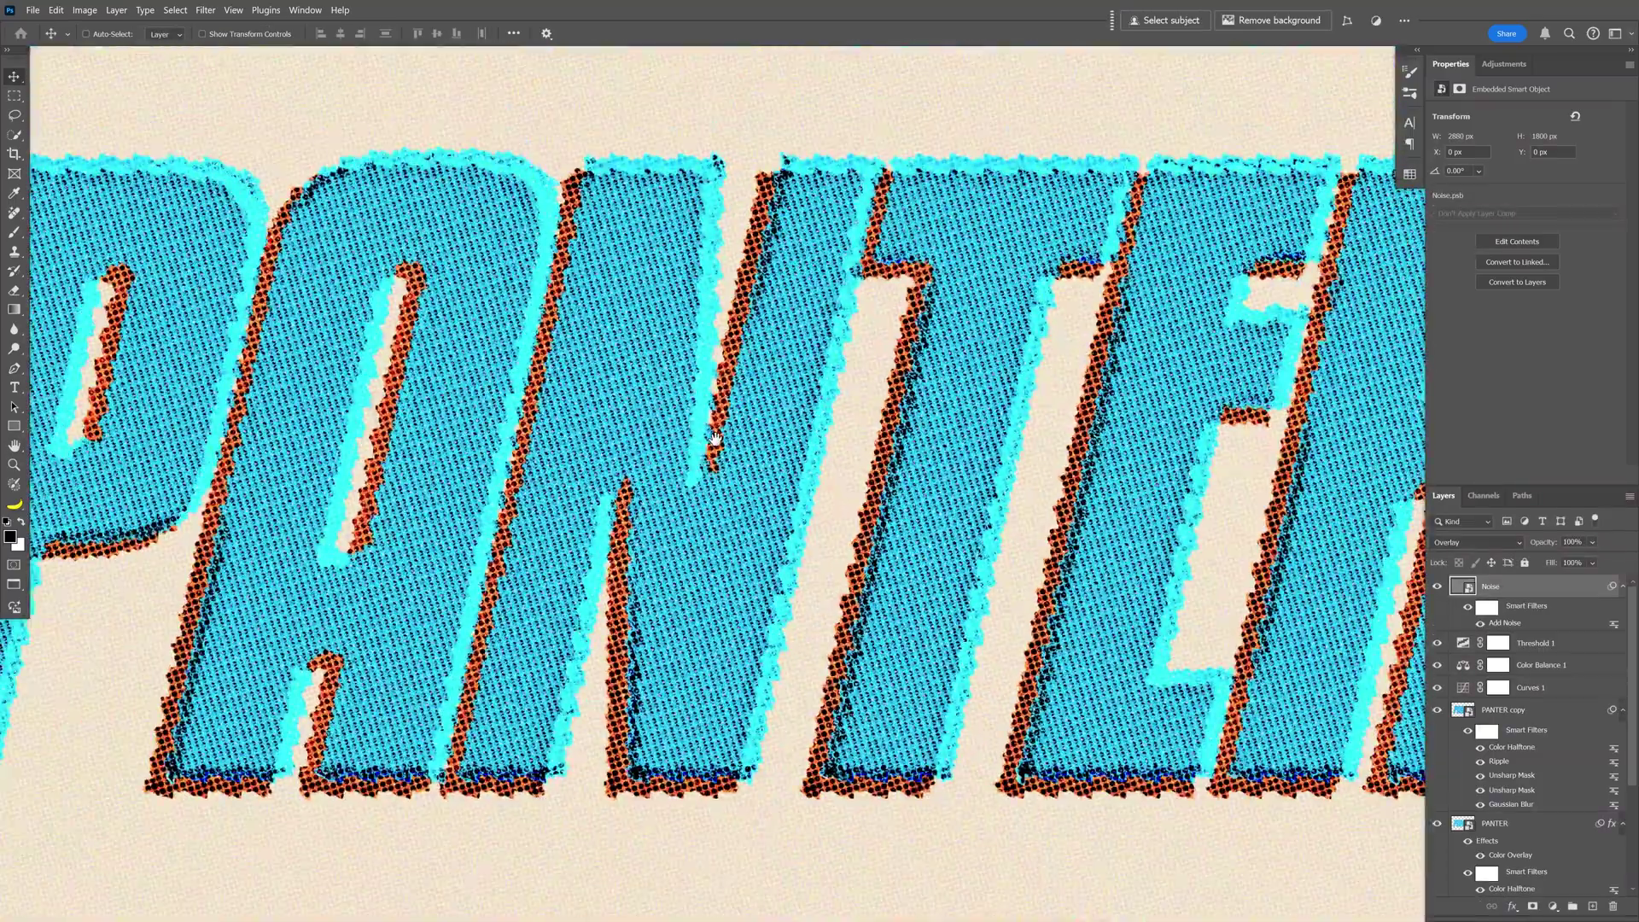